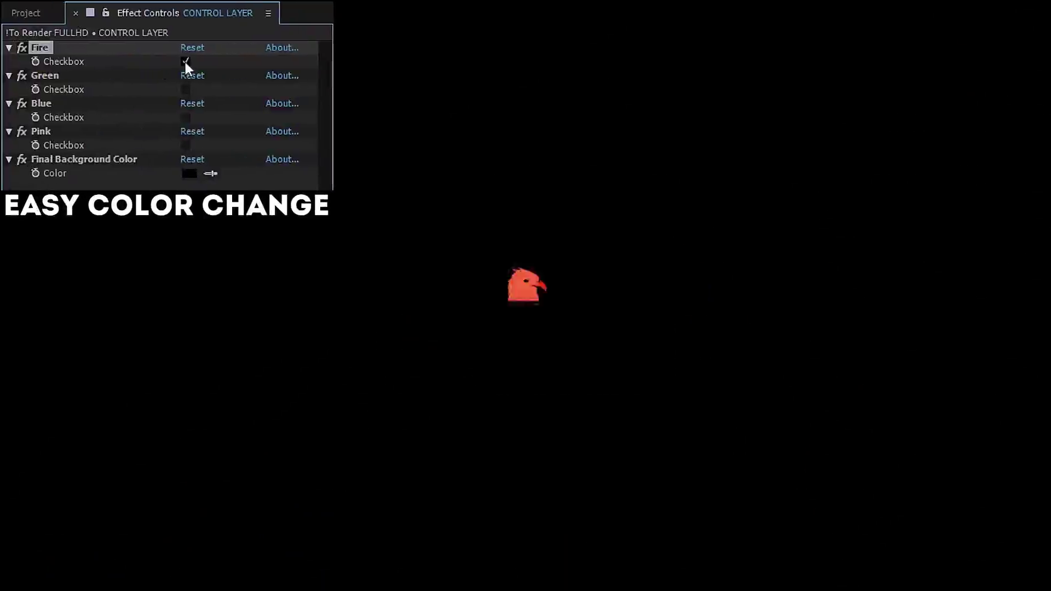
- Preview the template's portal colour options: turn Fire off, then try Green, Blue and Pink
click(185, 61)
click(186, 89)
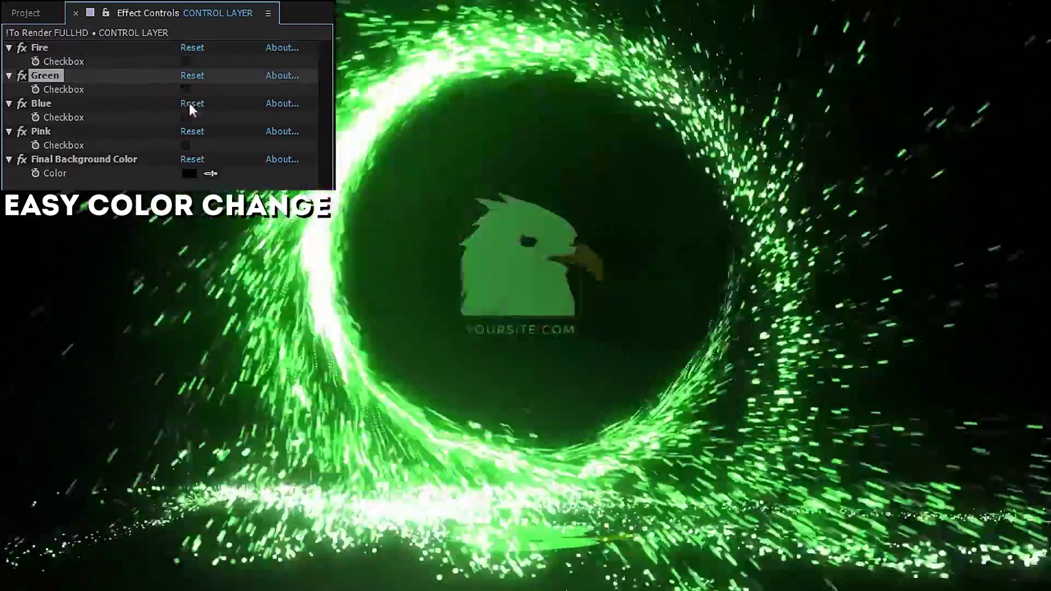
click(186, 117)
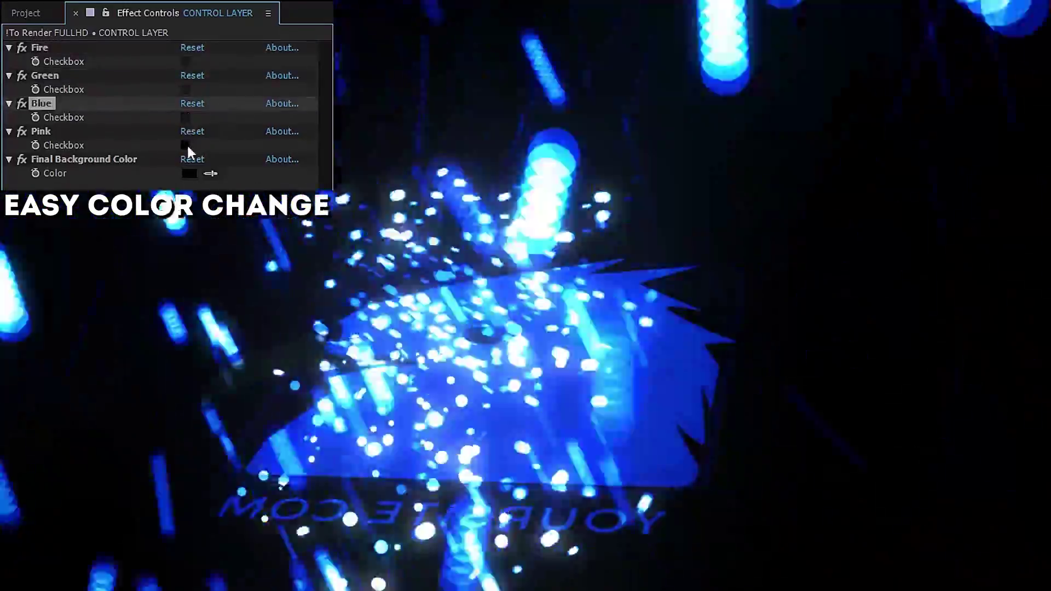
click(186, 146)
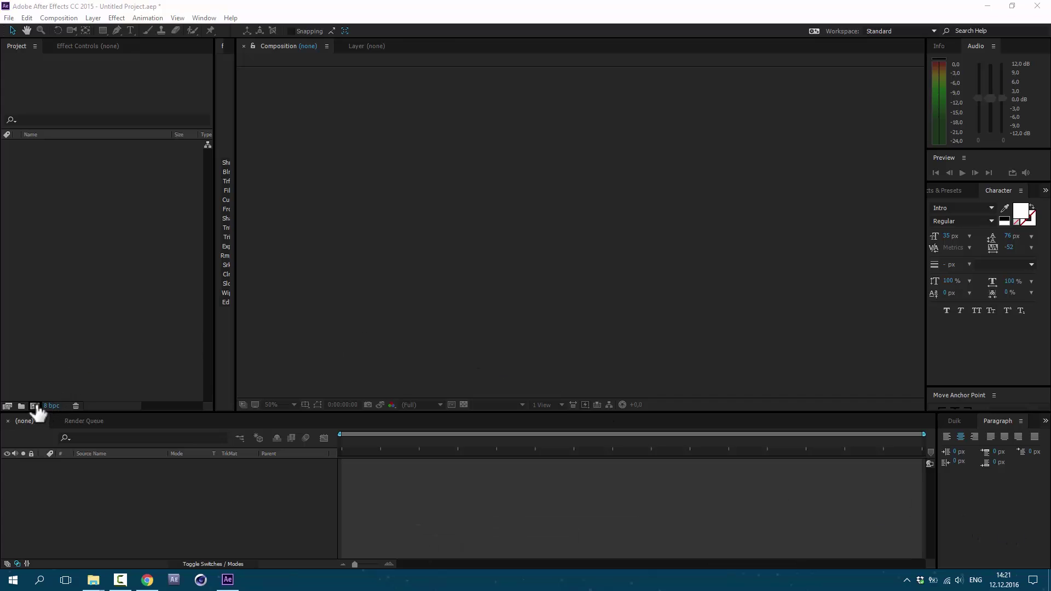
- Create the Portal composition and add a white solid named 'Portal Core'
click(35, 406)
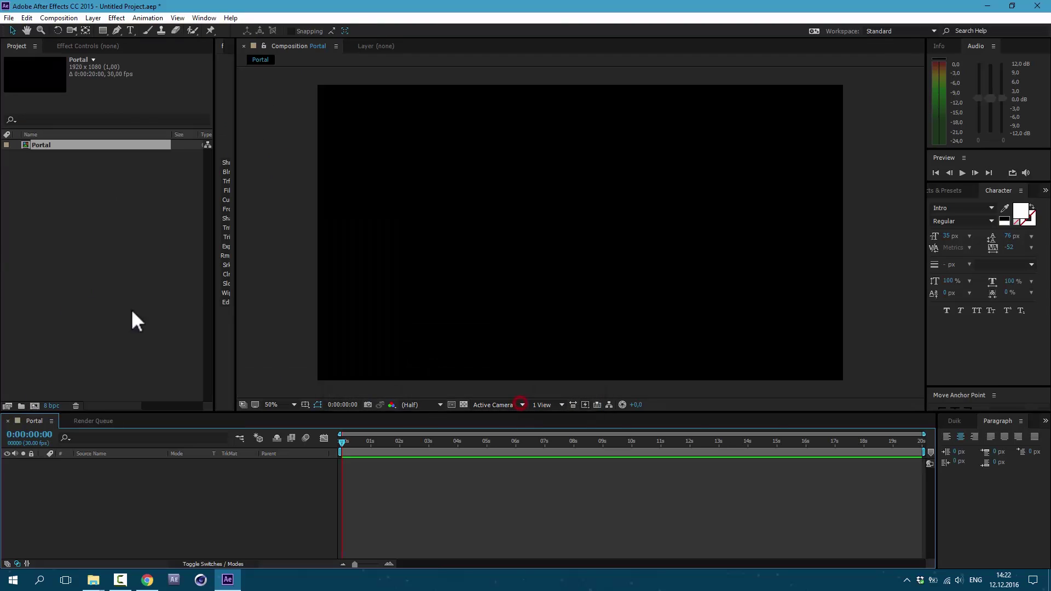
click(94, 18)
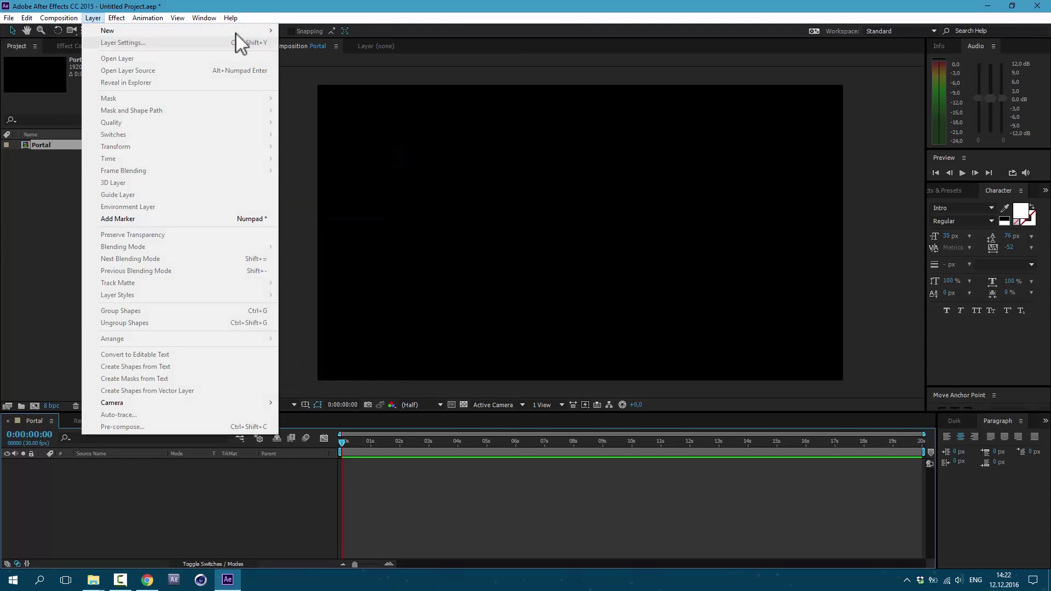
mouse_move(267, 31)
click(304, 42)
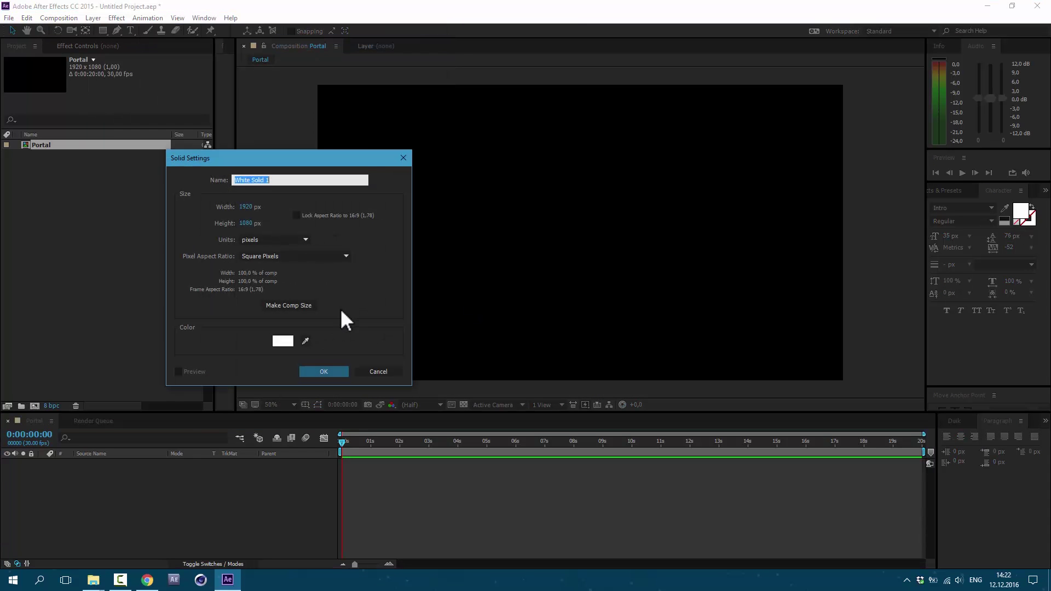
text(Poratl)
key(BackSpace)
key(BackSpace)
key(BackSpace)
text(tal Core)
click(335, 371)
- Draw a circular ellipse mask in the centre of the frame
drag(101, 32, 163, 55)
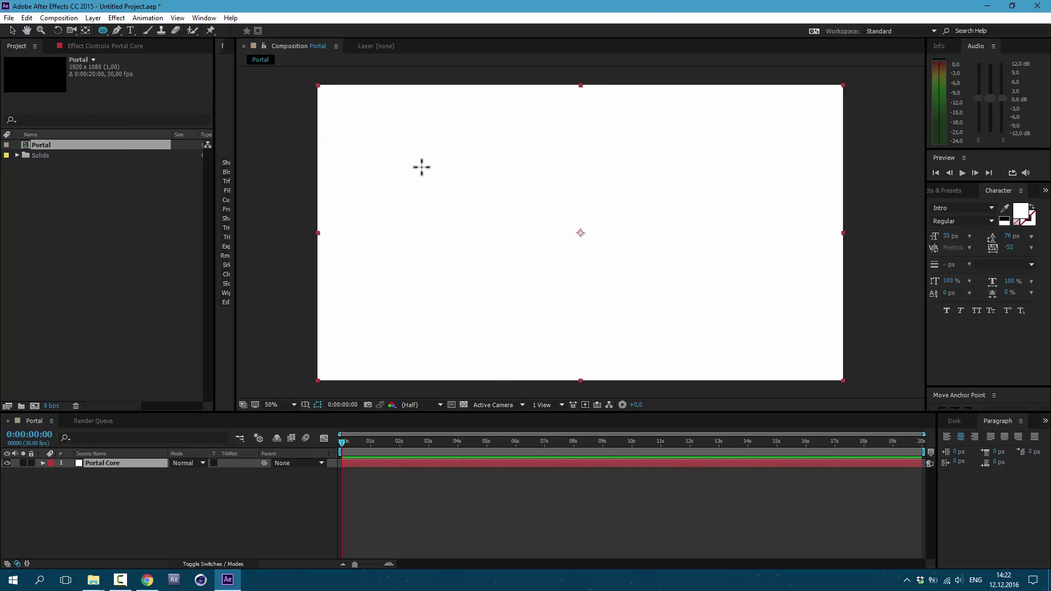
drag(490, 144, 684, 298)
key(v)
double_click(624, 236)
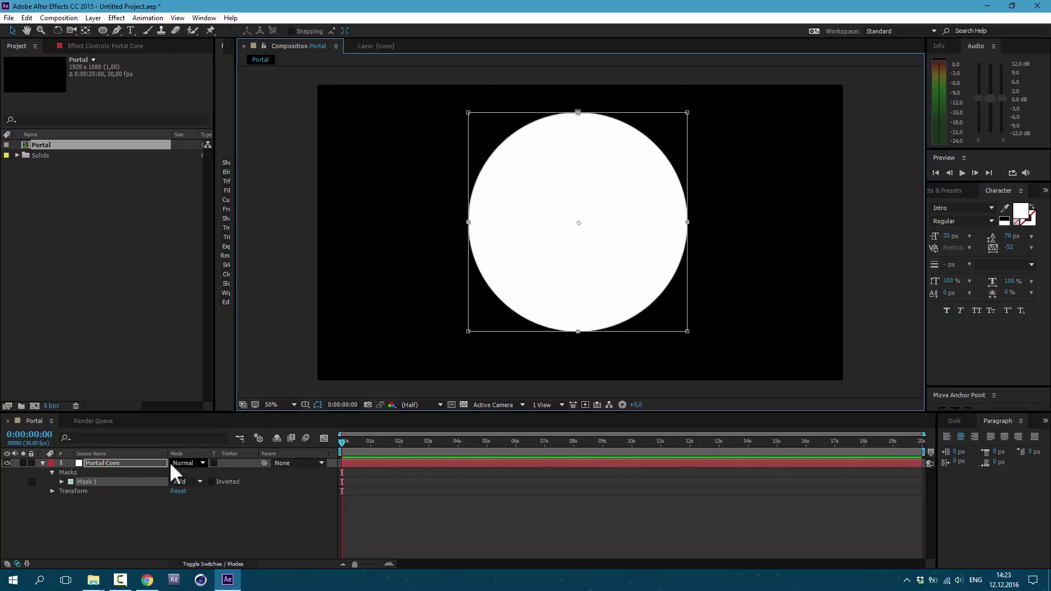
- Copy Mask 1's Mask Path with Relative Property Links
click(60, 482)
click(99, 491)
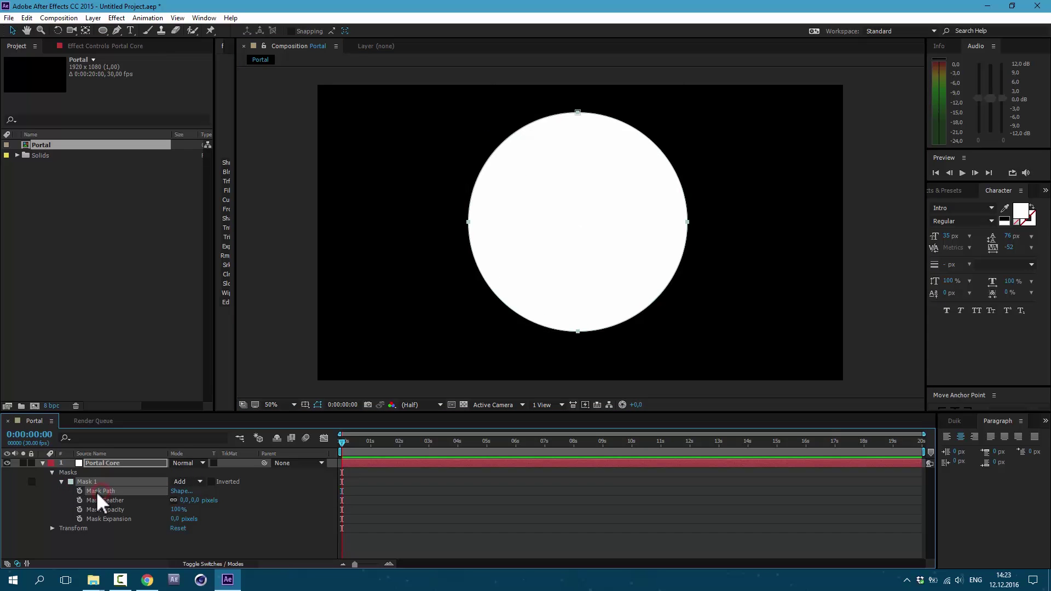
click(26, 17)
click(77, 106)
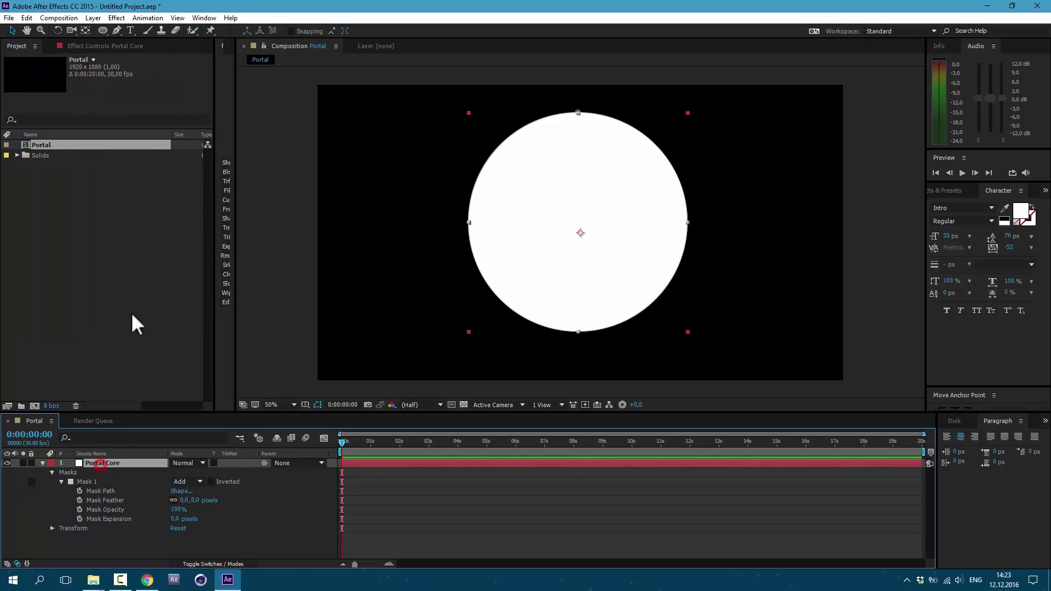
- Apply Trapcode Particular to the Portal Core solid
click(119, 18)
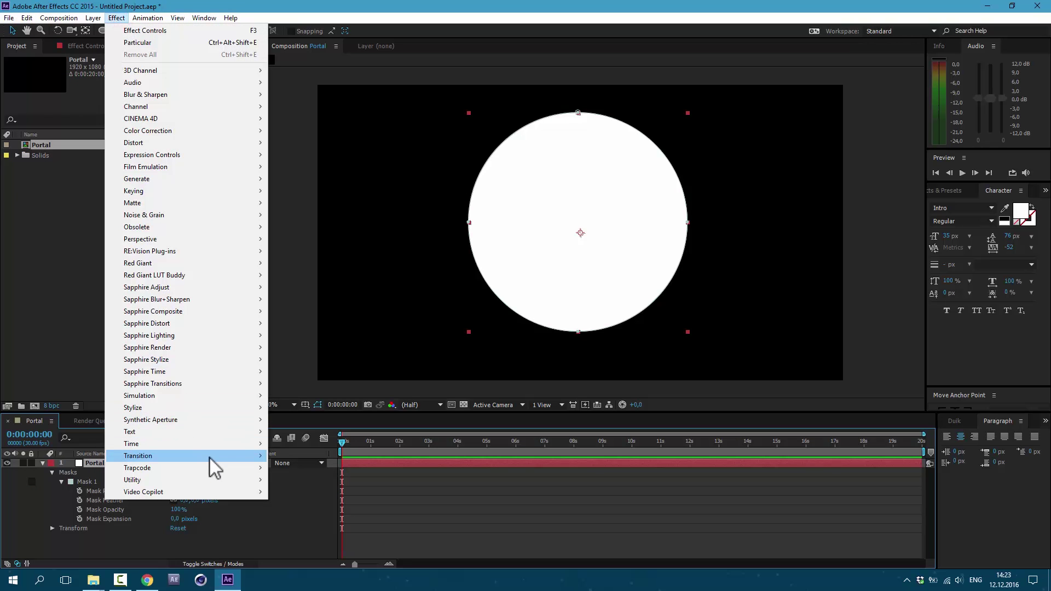
mouse_move(227, 467)
click(293, 492)
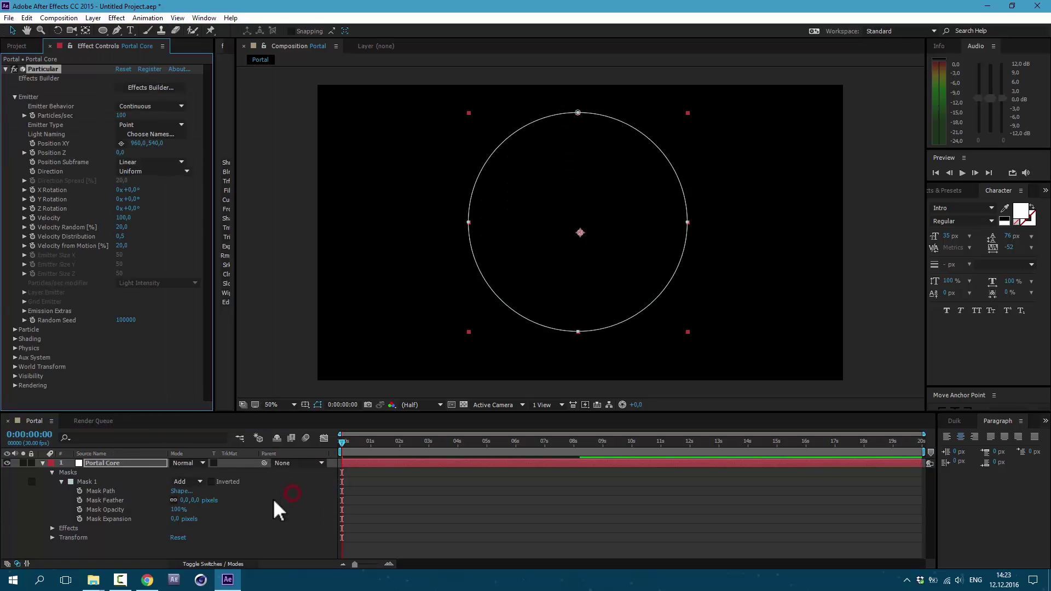
- Paste the circle mask path into Position XY, tighten its keyframes and loop it with loopOut()
alt+click(32, 142)
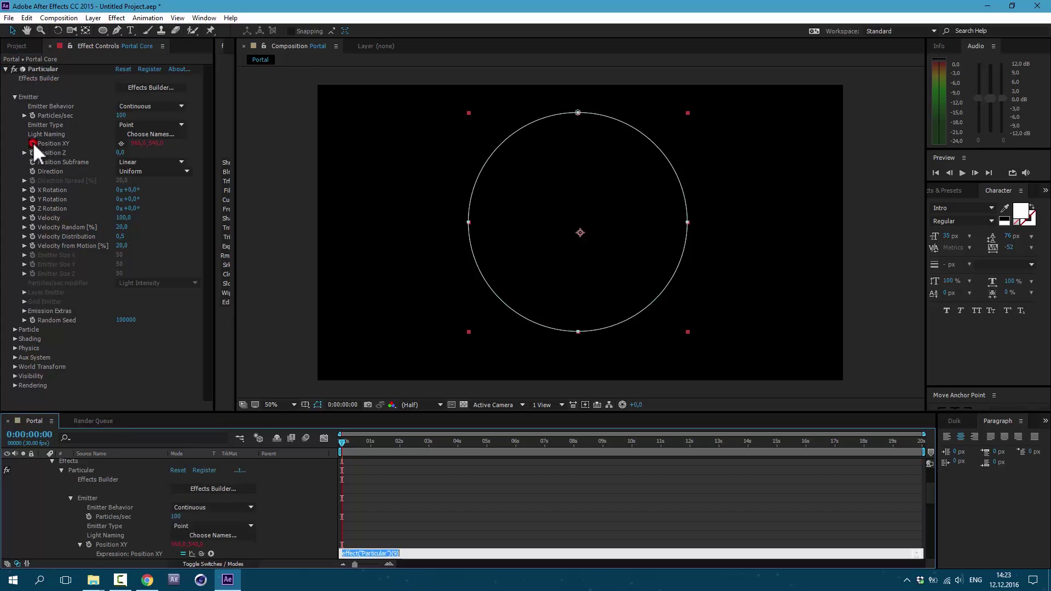
click(111, 545)
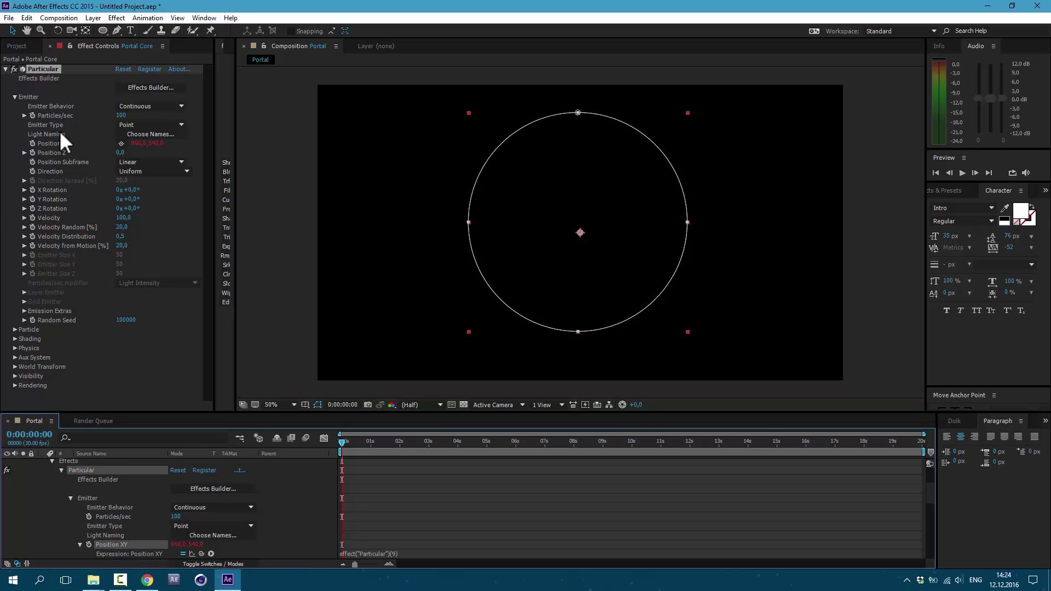
click(26, 18)
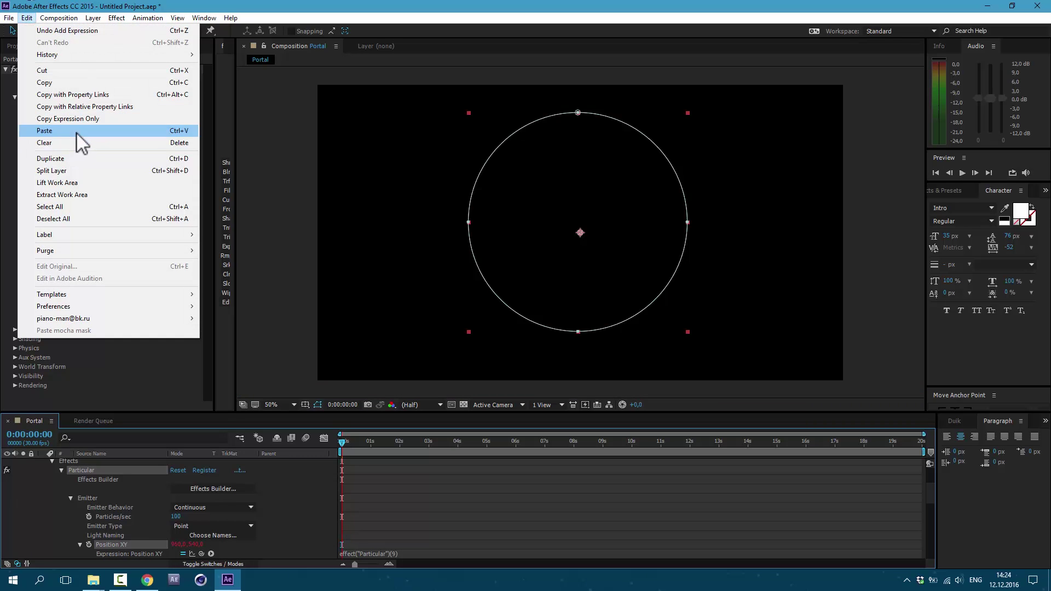
click(77, 133)
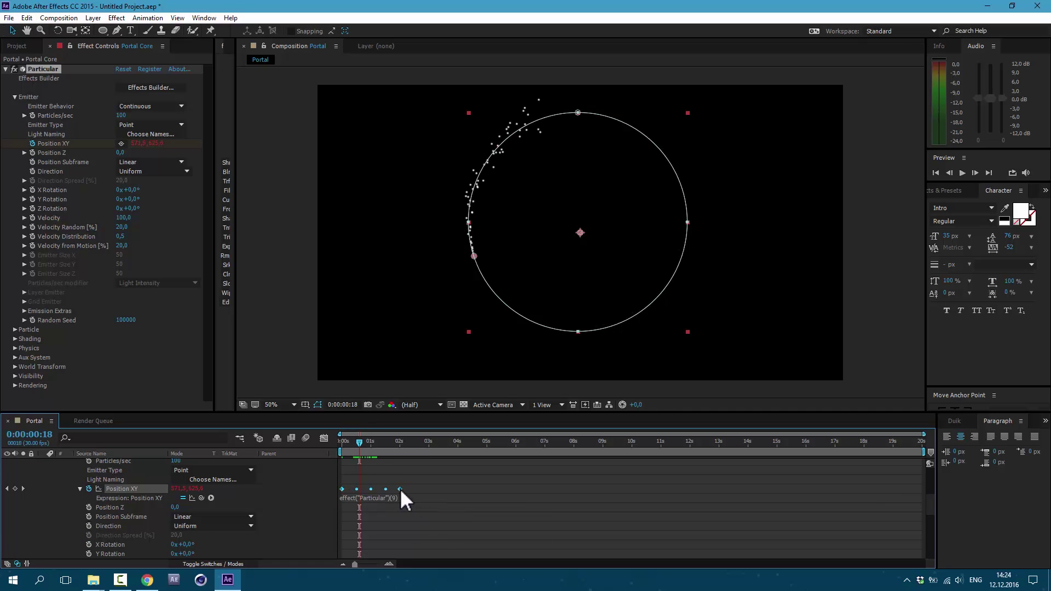
drag(400, 489, 360, 488)
click(397, 499)
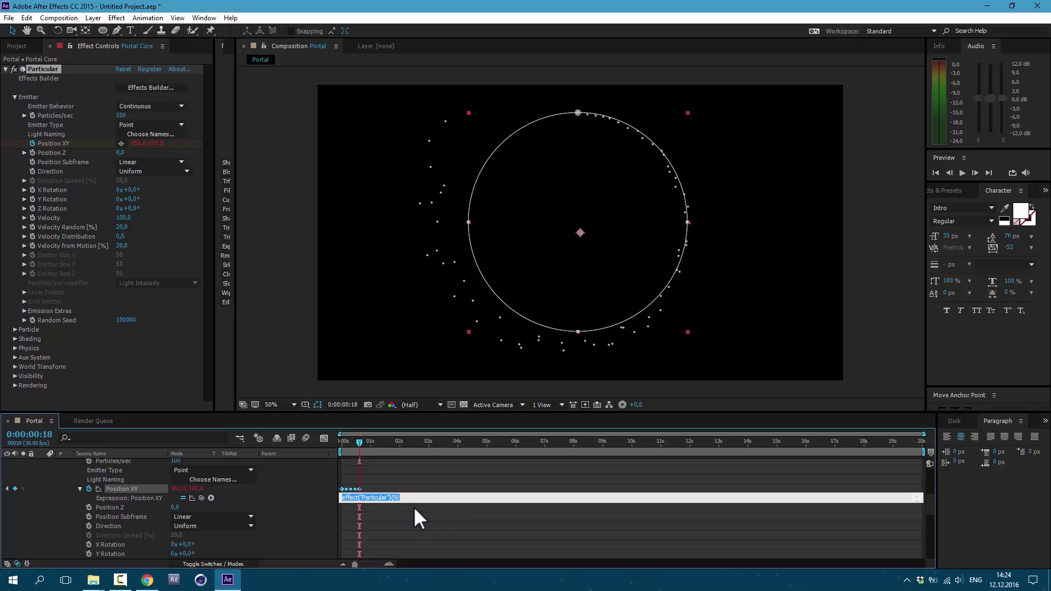
text(loopOut()
click(412, 475)
key(space)
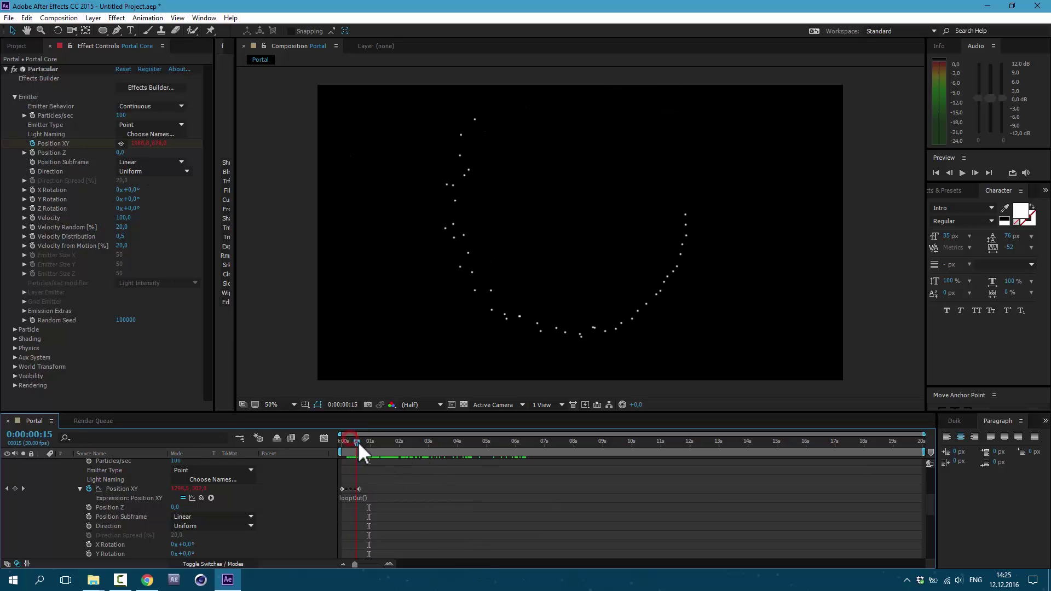
- Set the emitter to Sphere, Directional, Direction Spread 5 and X Rotation -90°
click(151, 125)
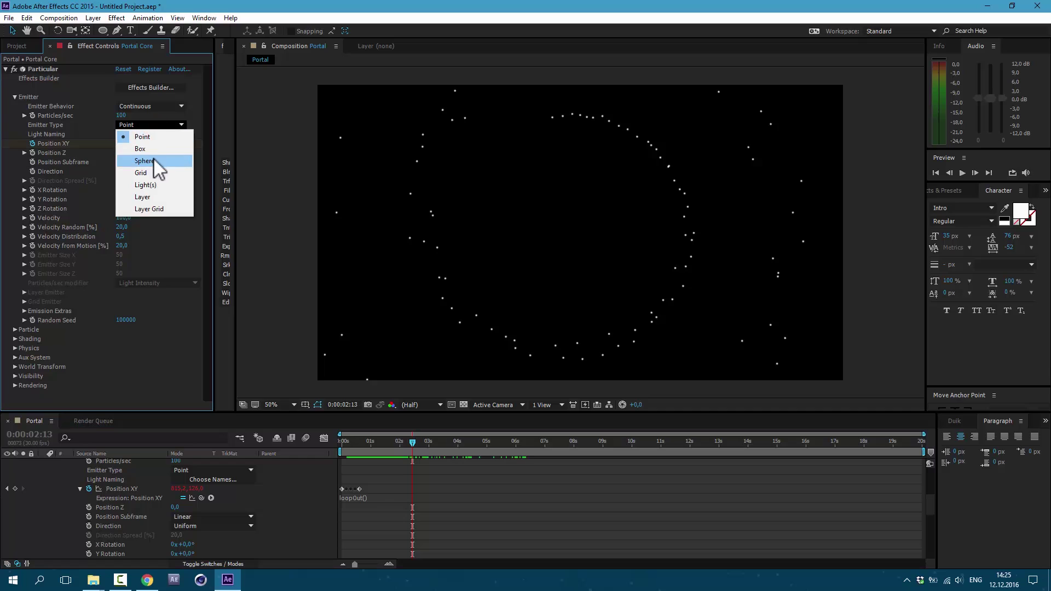
click(149, 160)
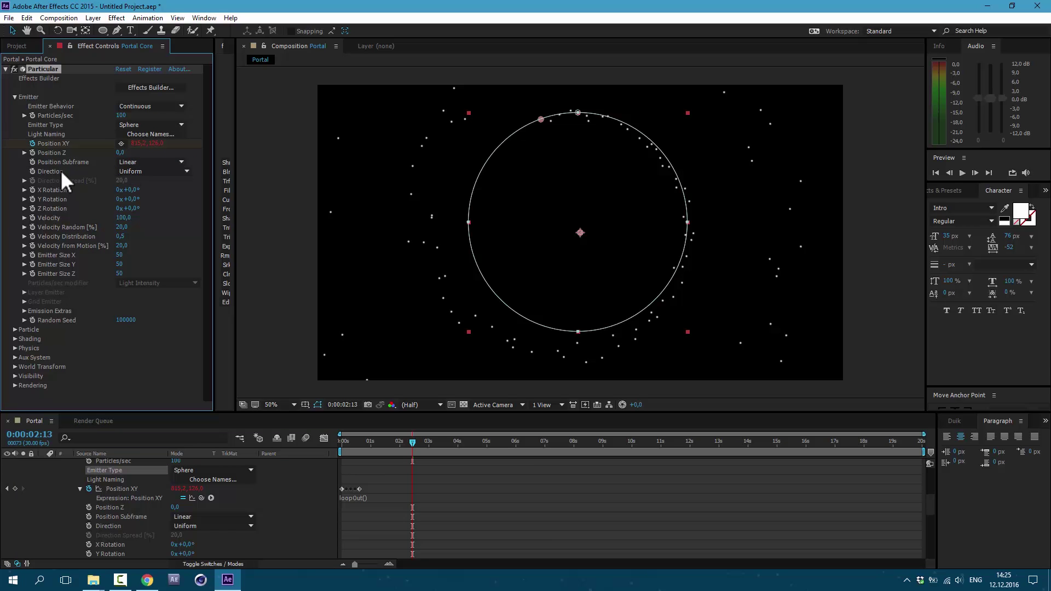
click(130, 172)
click(146, 195)
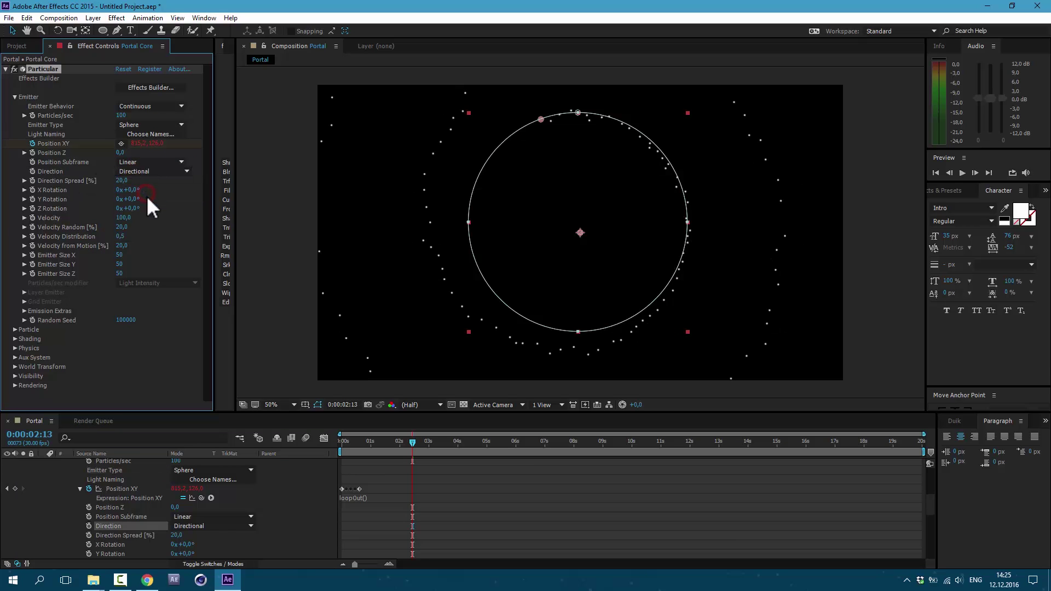
text(5)
key(Return)
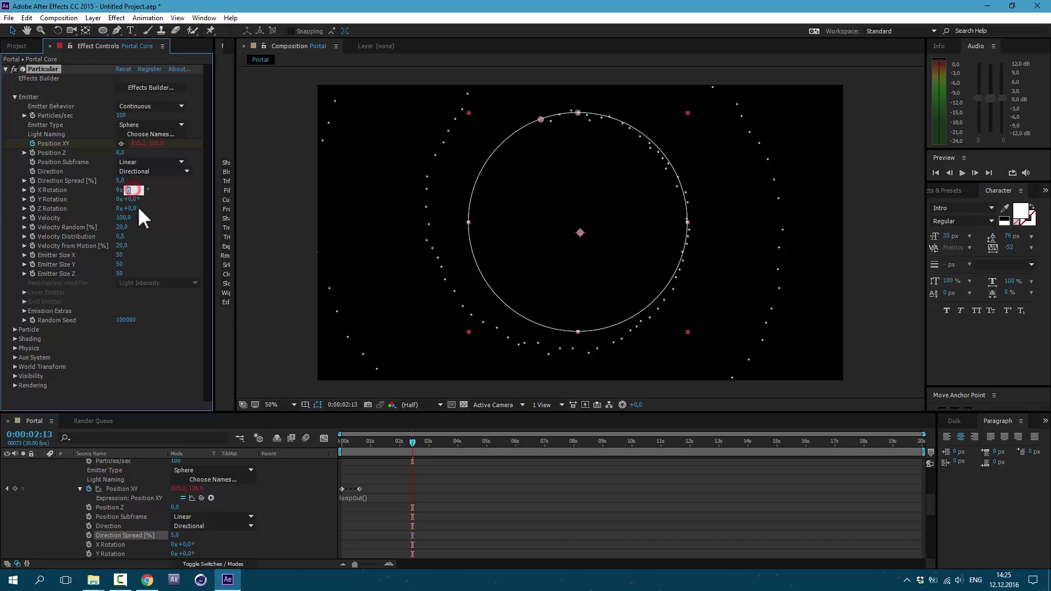
key(Return)
- Keyframe Y Rotation from -1x-90° at the start to 0x-90° at 0:00:00:18
key(Home)
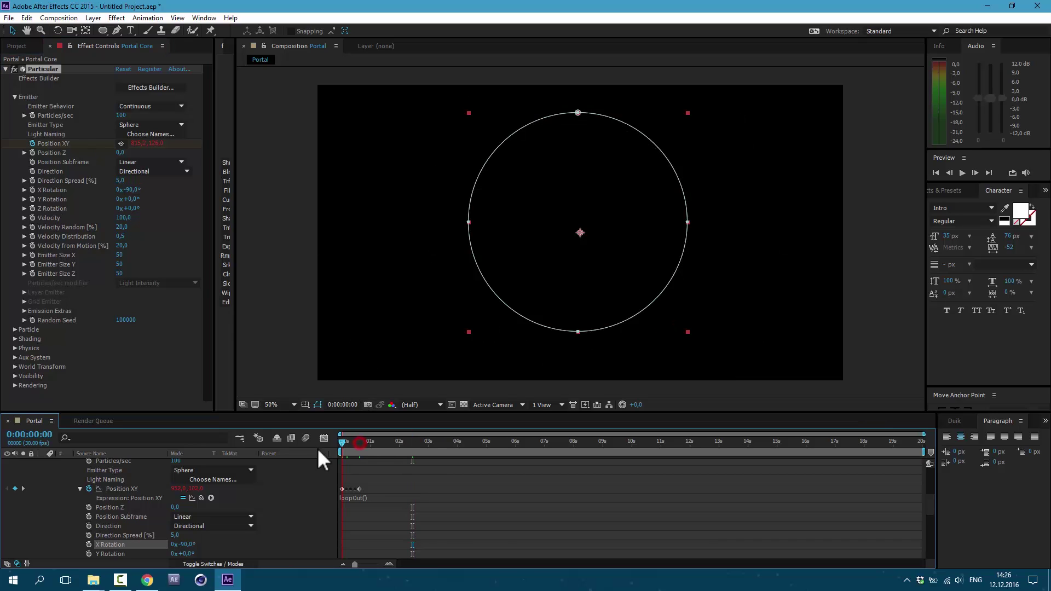
click(32, 199)
click(119, 199)
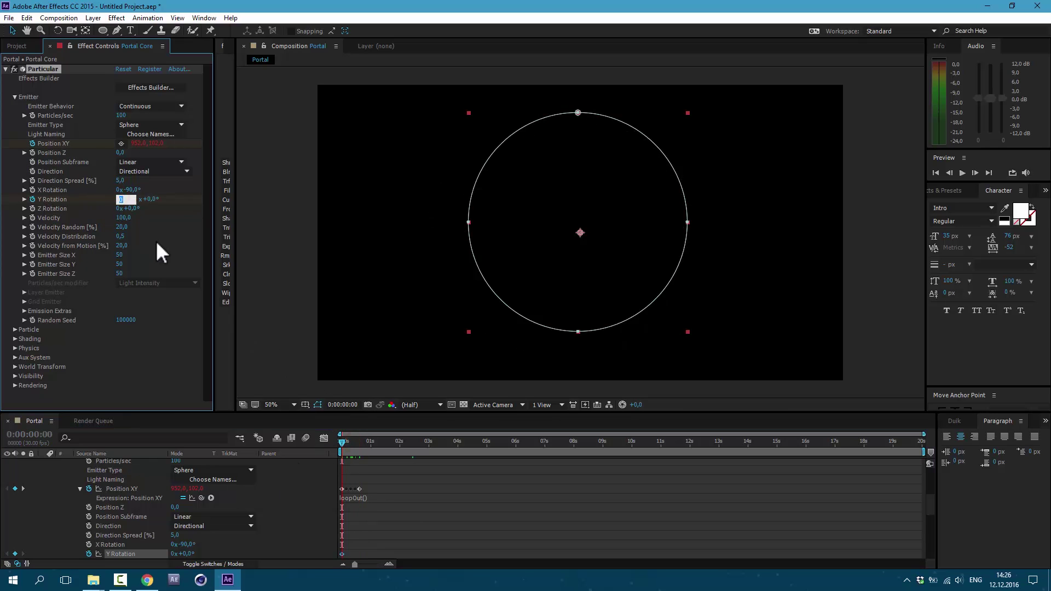
text(-1)
key(Return)
click(135, 199)
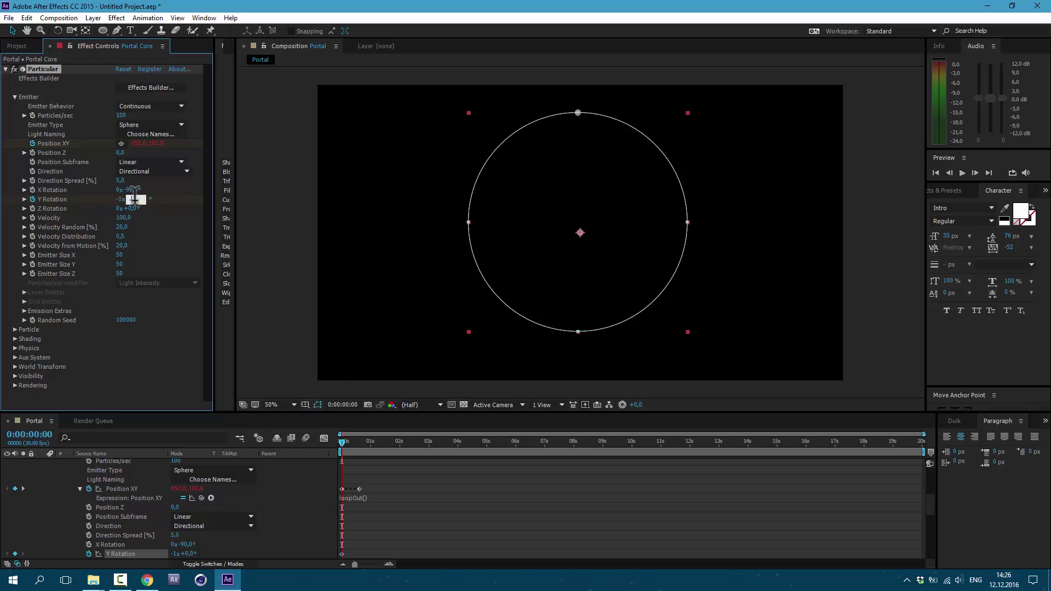
text(-90)
key(Return)
click(359, 443)
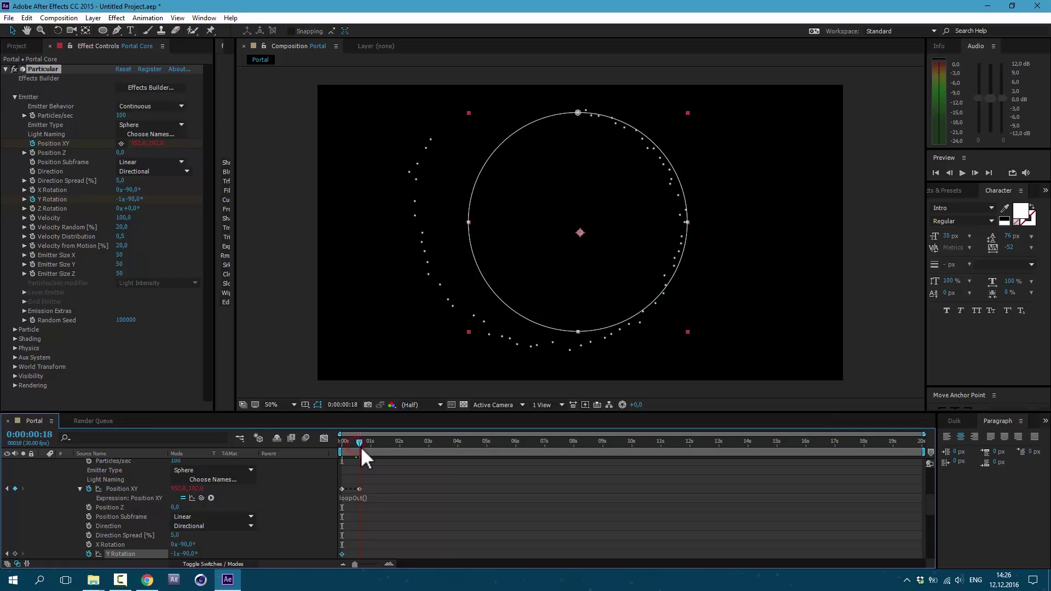
click(121, 199)
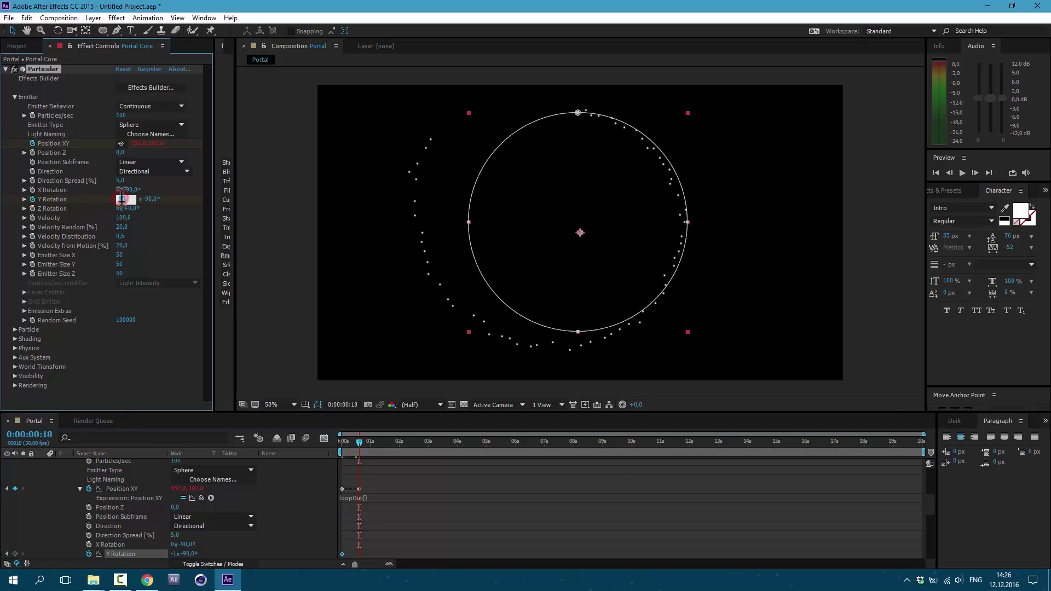
text(0)
key(Return)
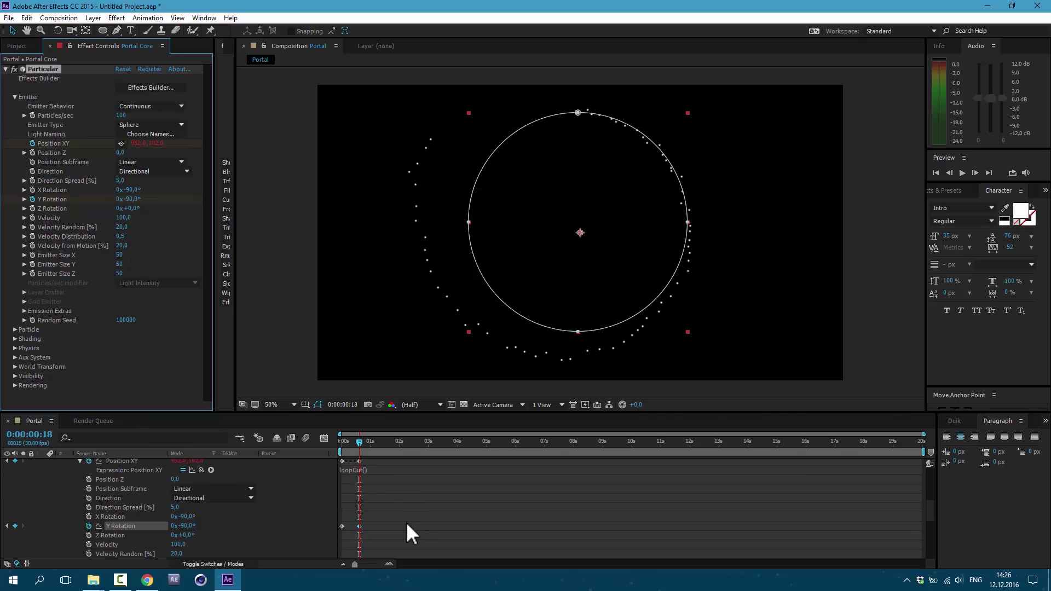
- Add a loopOut() expression to Y Rotation and preview the swirl
alt+click(90, 527)
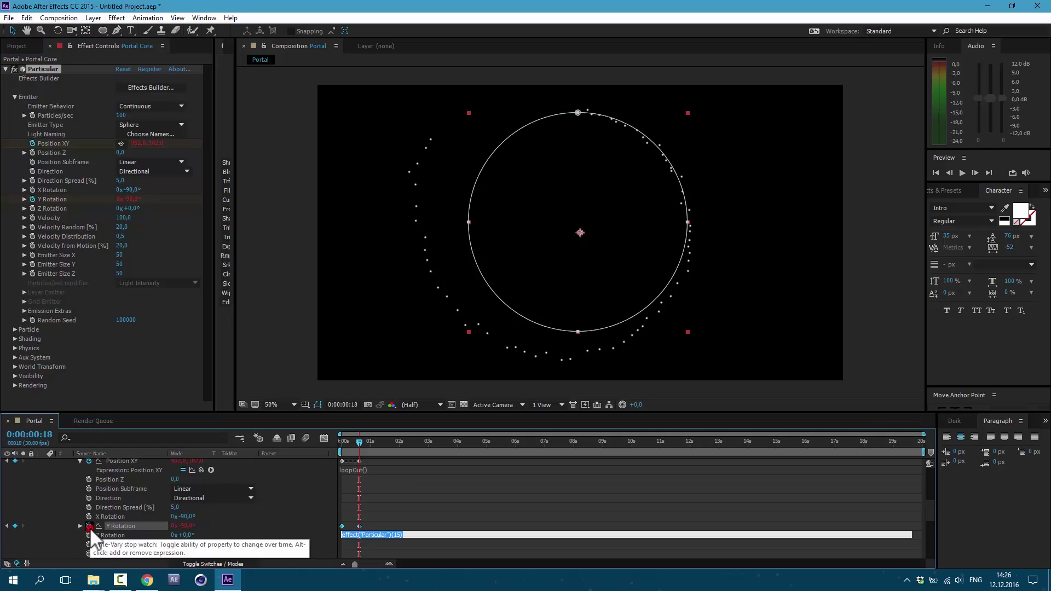
text(loop)
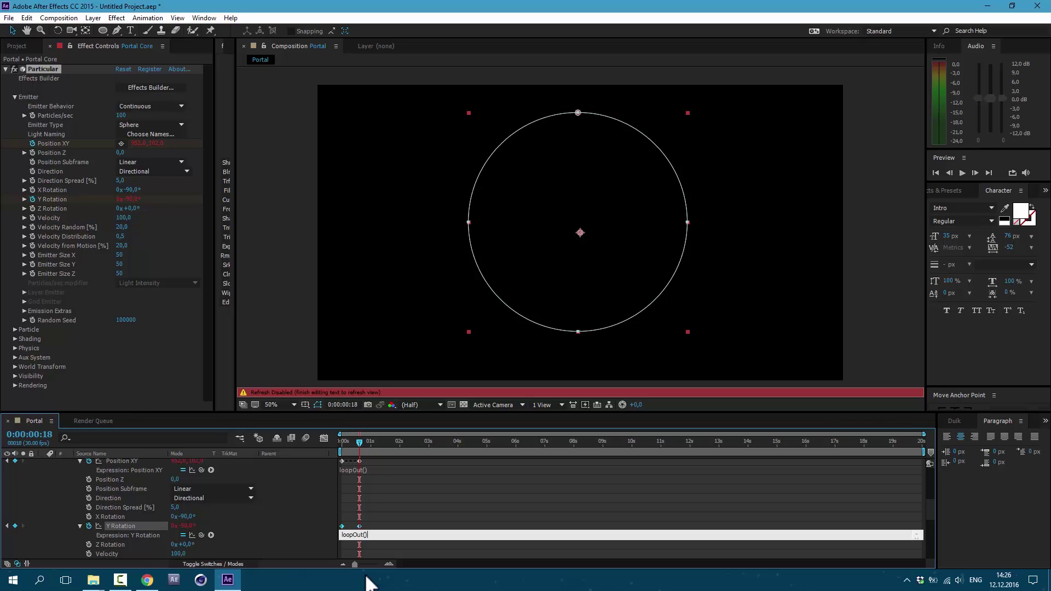
text(Out())
click(409, 515)
key(space)
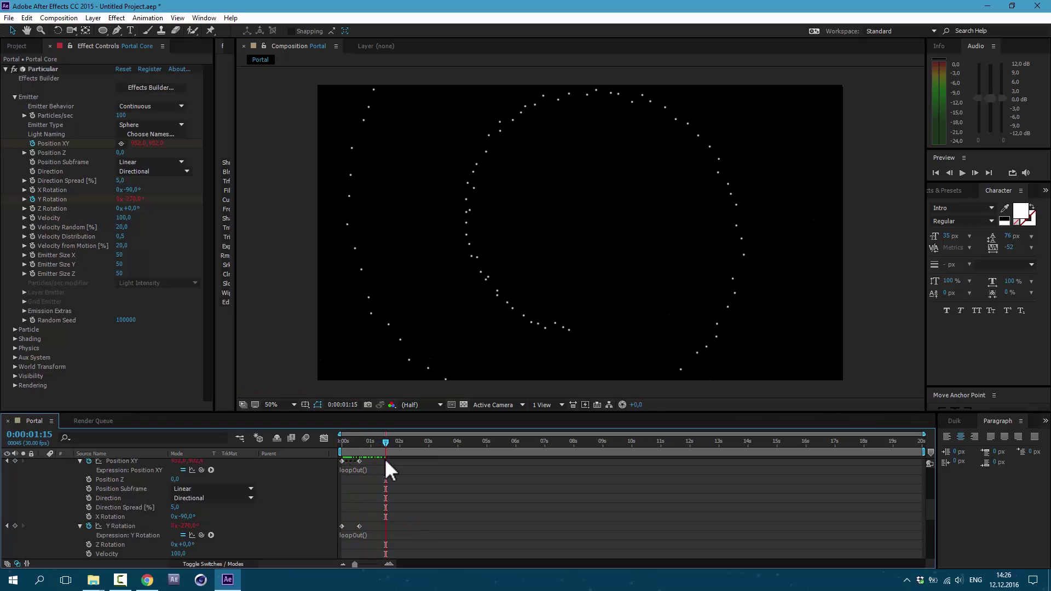
- Set Velocity 0, Velocity Random 100, Velocity Distribution 0 and Velocity from Motion 15
drag(119, 217, 48, 216)
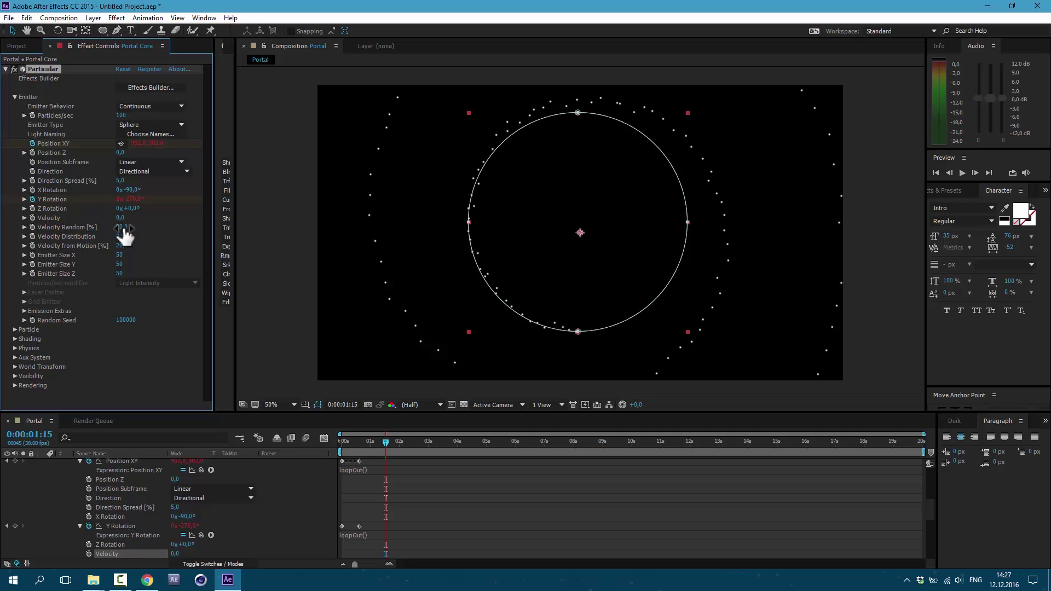
click(124, 228)
text(100)
key(Tab)
text(0)
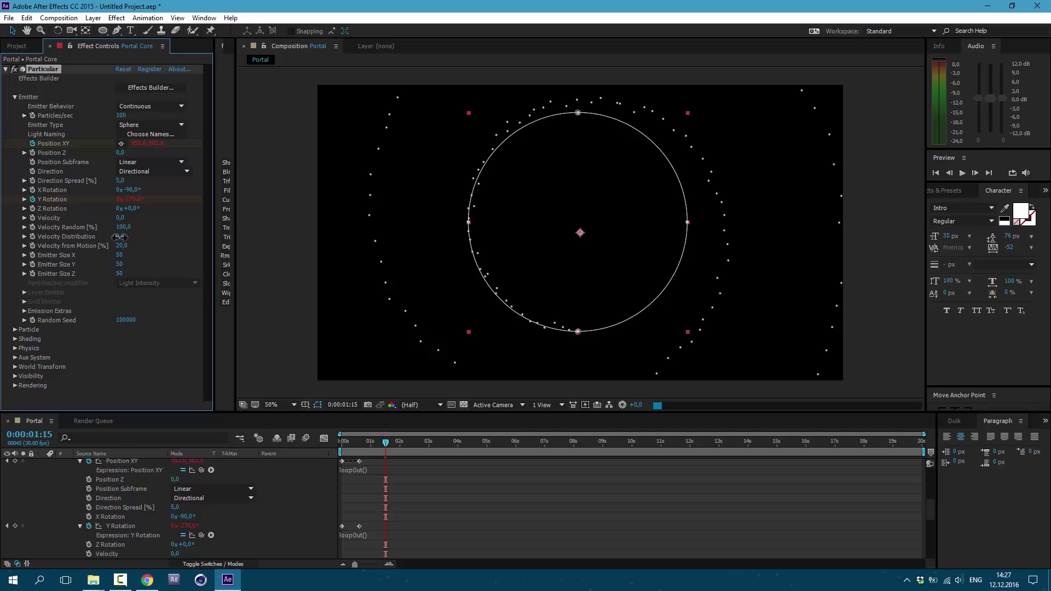
key(Tab)
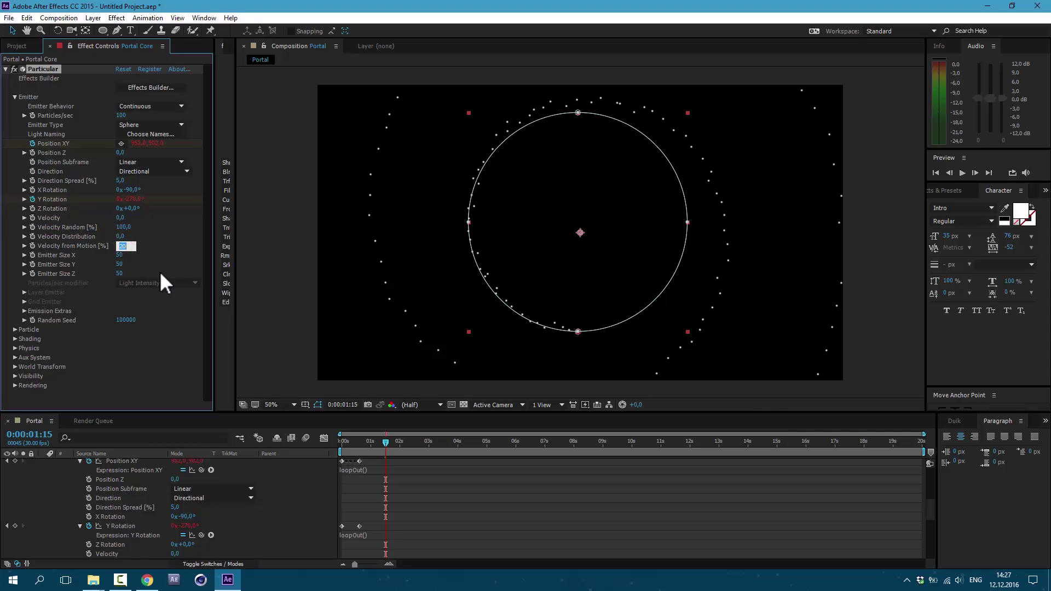
text(15)
key(Return)
- Set Emitter Size X and Y to 0
click(122, 256)
text(0)
key(Tab)
text(0)
key(Return)
key(Return)
- Set particle Life 0,3, Sphere Feather 0, Size 3 and Size Random 50
click(15, 329)
scroll(47, 254, down, 5)
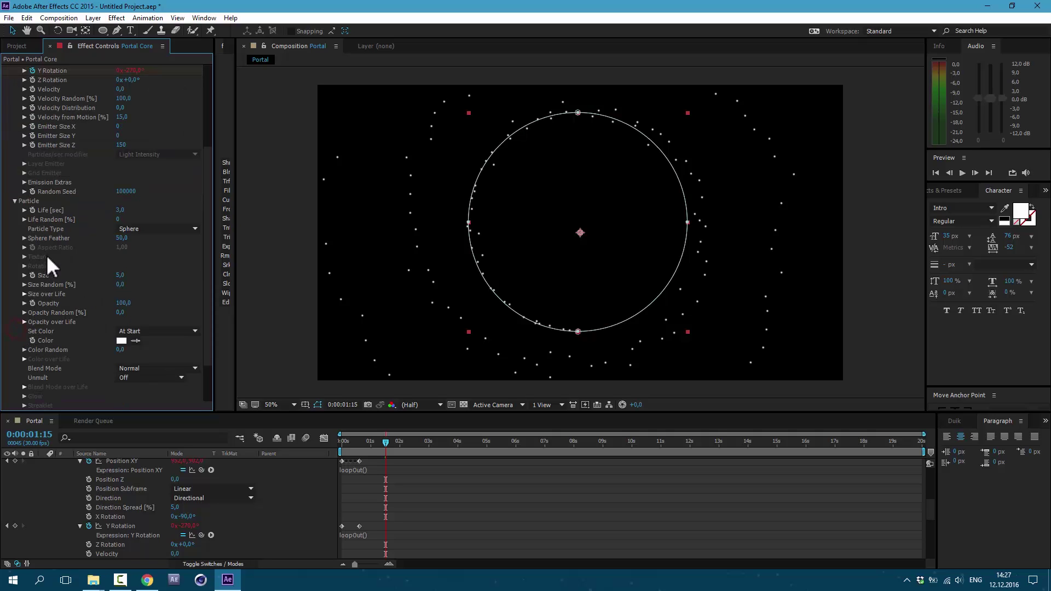
click(119, 209)
text(0,3)
click(121, 238)
text(0)
click(121, 277)
text(3)
key(Return)
click(120, 285)
text(50)
key(Return)
- Draw a falling Size over Life curve and raise Particles/sec to 15000
click(24, 293)
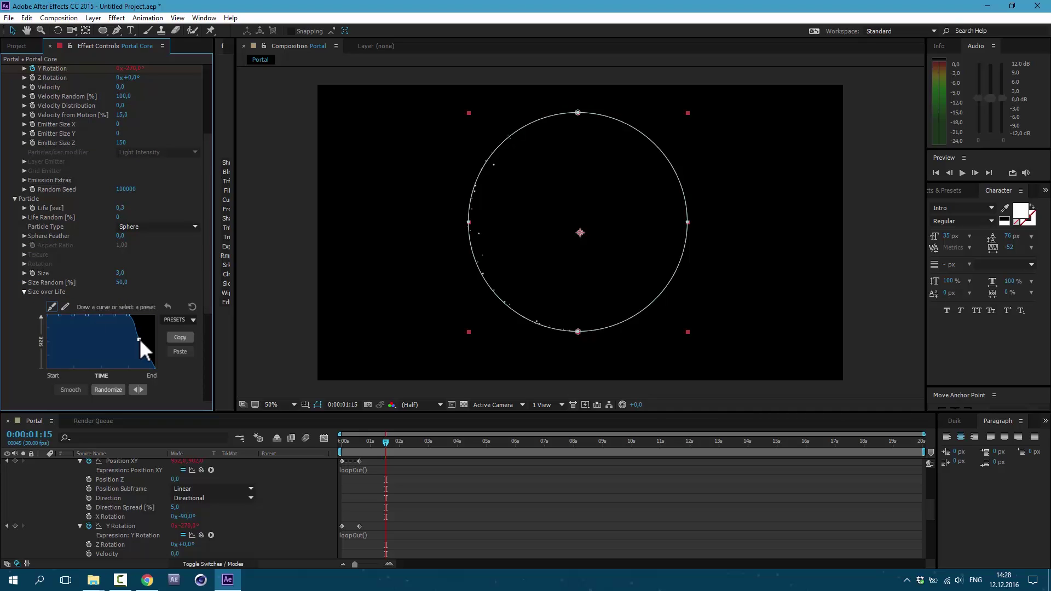
mouse_move(128, 316)
mouse_down()
mouse_move(74, 314)
mouse_move(99, 336)
mouse_up()
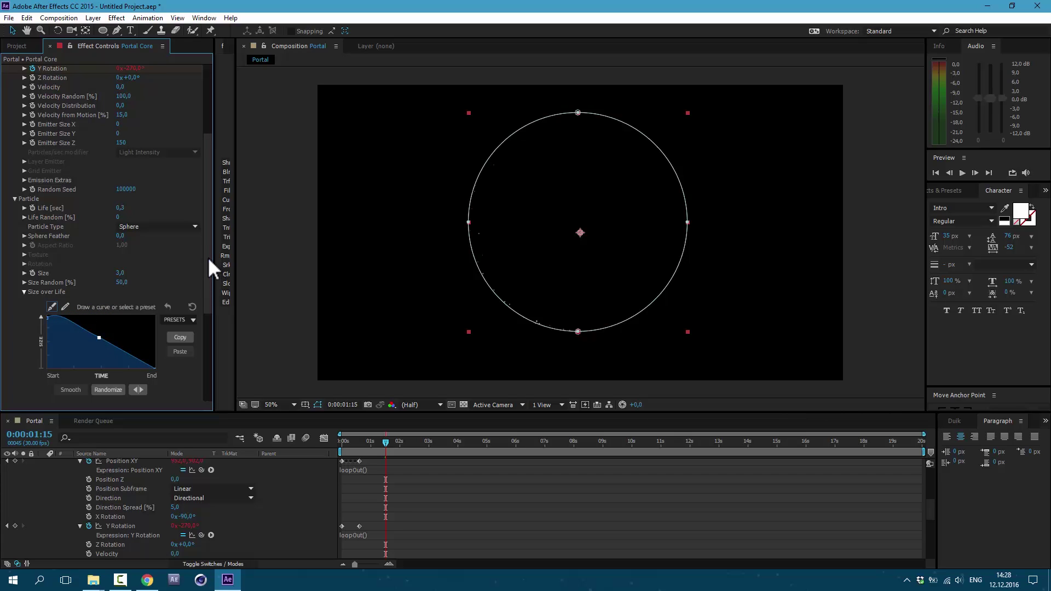
drag(208, 257, 208, 157)
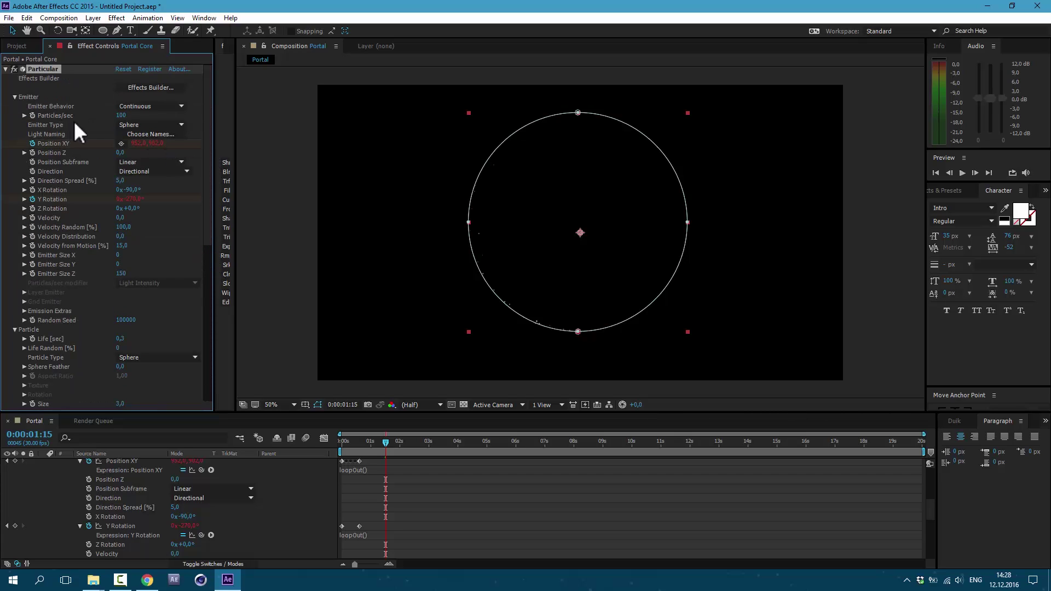
click(121, 116)
text(15000)
key(Return)
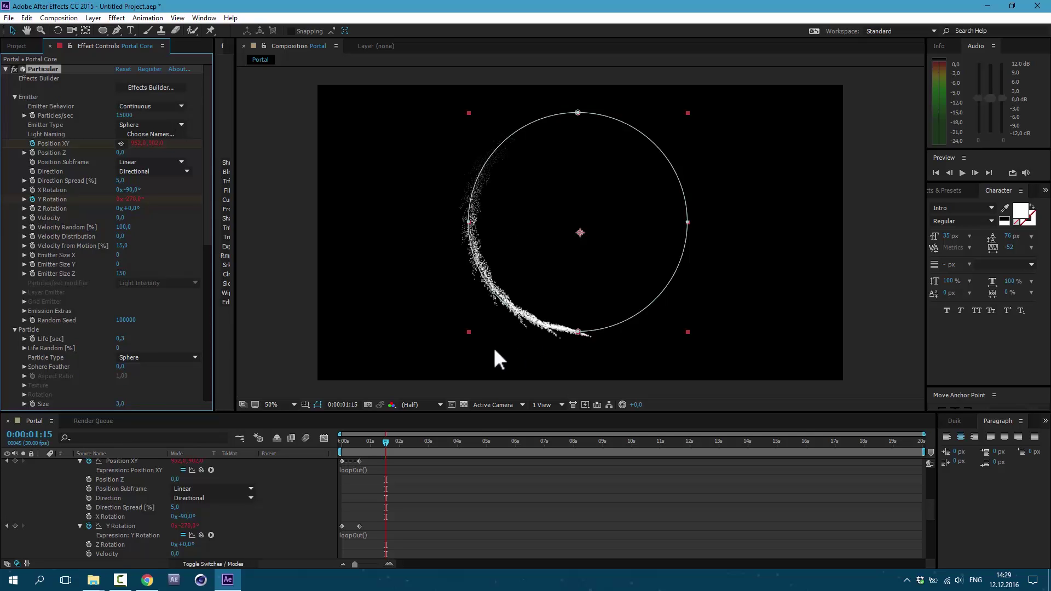
drag(340, 443, 384, 463)
scroll(51, 488, up, 10)
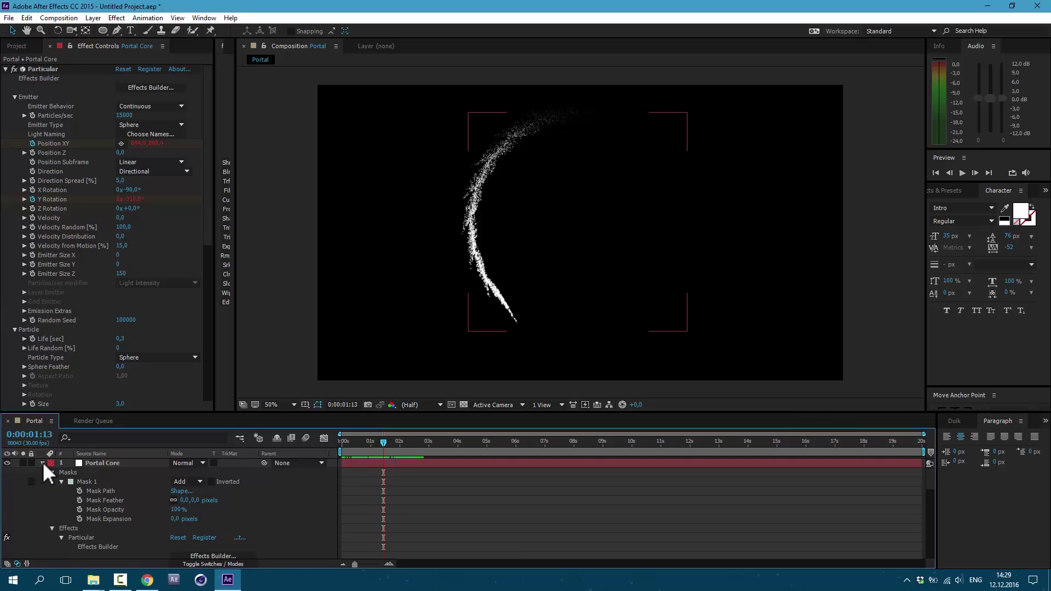
click(43, 463)
- Set the Physics Model to Bounce with Gravity 500
scroll(44, 278, down, 5)
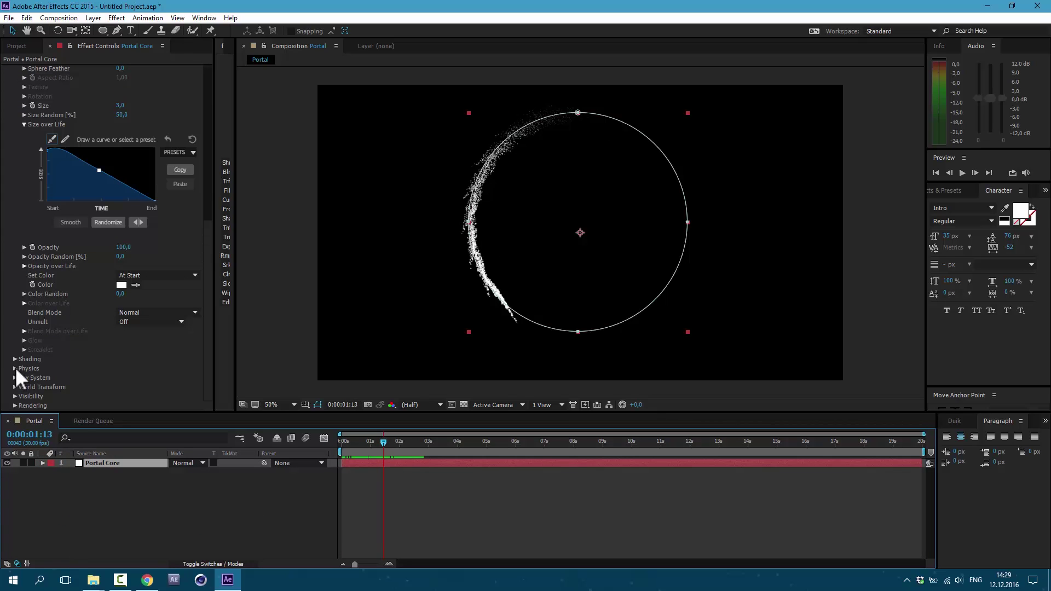
click(15, 368)
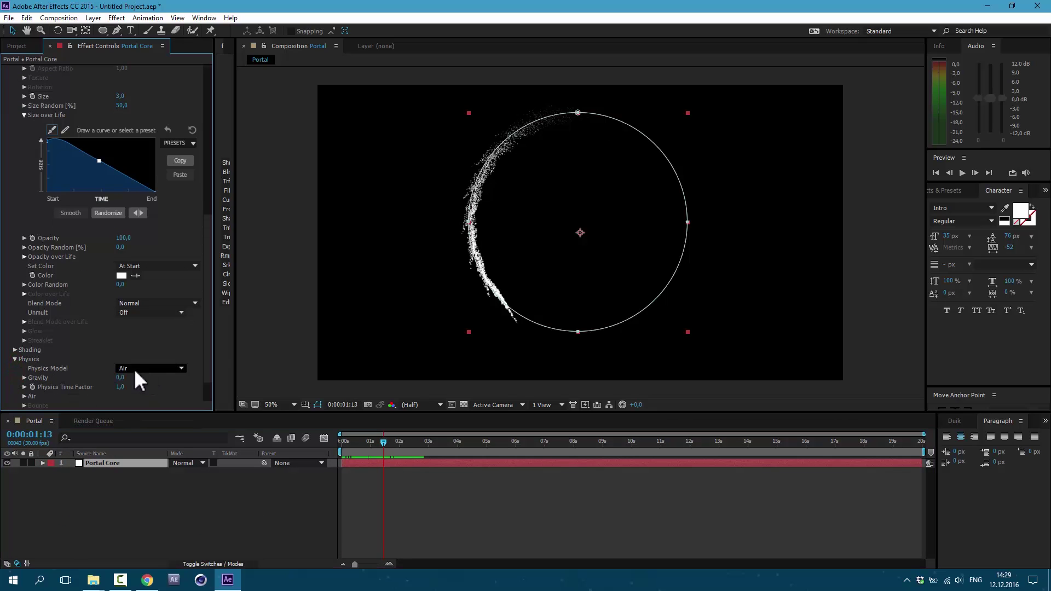
click(141, 369)
click(141, 393)
scroll(143, 329, down, 3)
click(119, 340)
text(500)
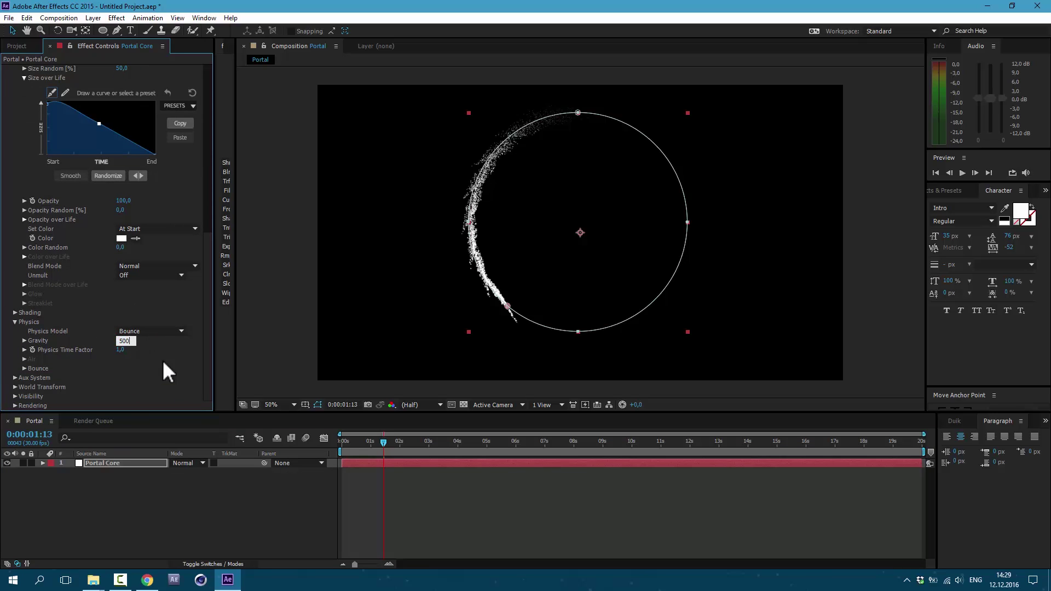
key(Return)
- Set the Bounce Collision Event to Kill and preview the drooping sparks
click(24, 368)
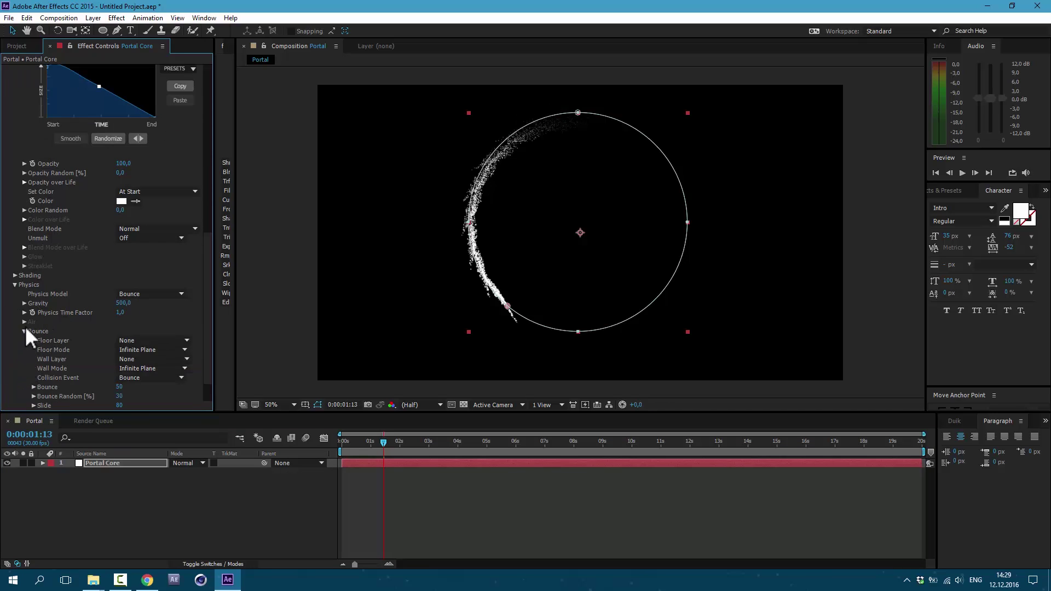
click(159, 379)
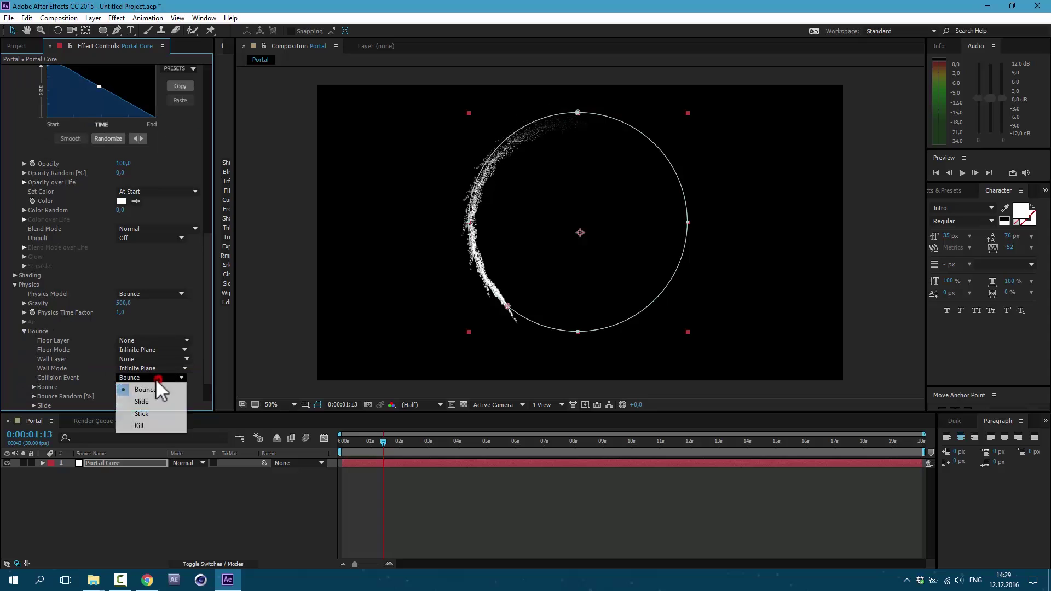
click(156, 425)
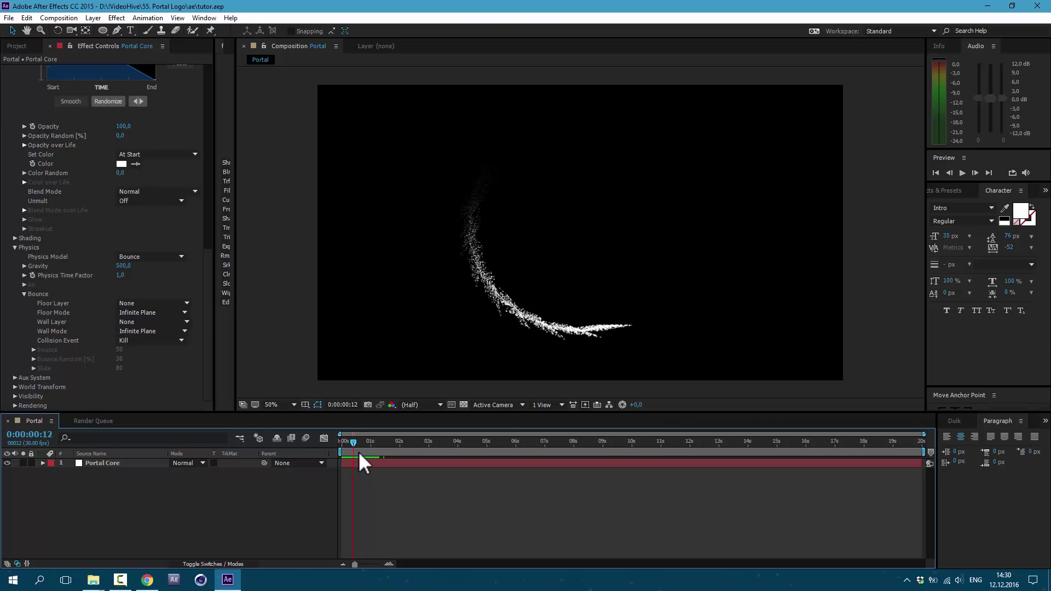
drag(359, 452, 425, 486)
click(380, 465)
key(u)
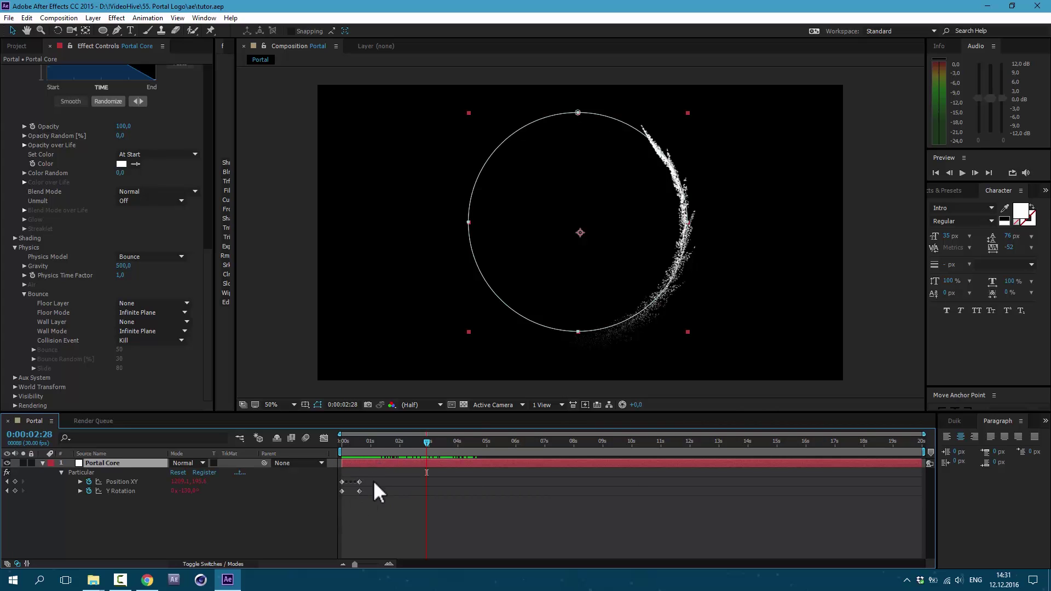
- Keyframe Particles/sec, Velocity from Motion and Life, and move the keys to 0:25
scroll(18, 149, up, 10)
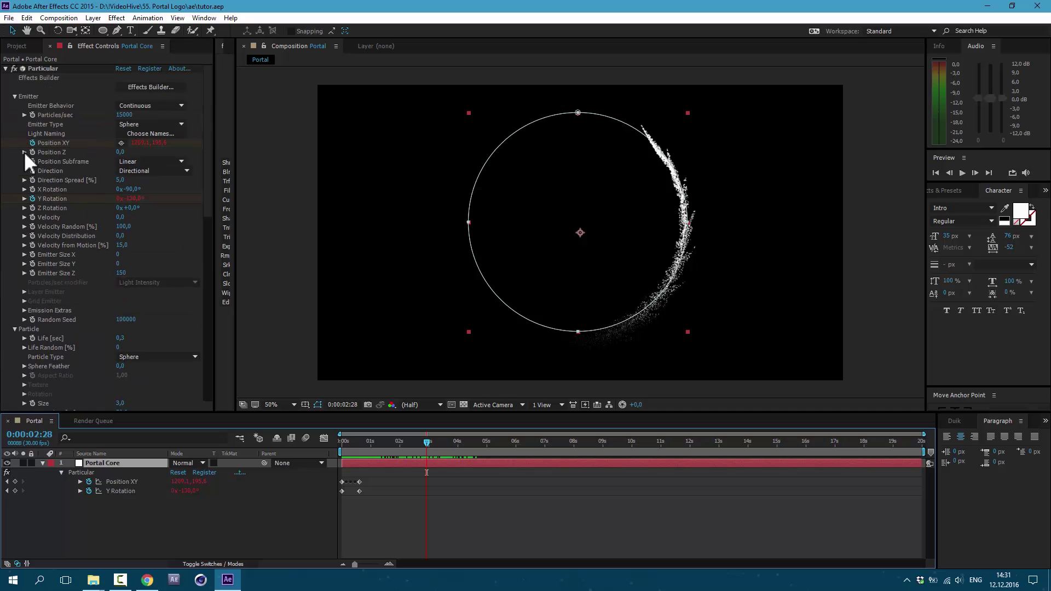
click(32, 113)
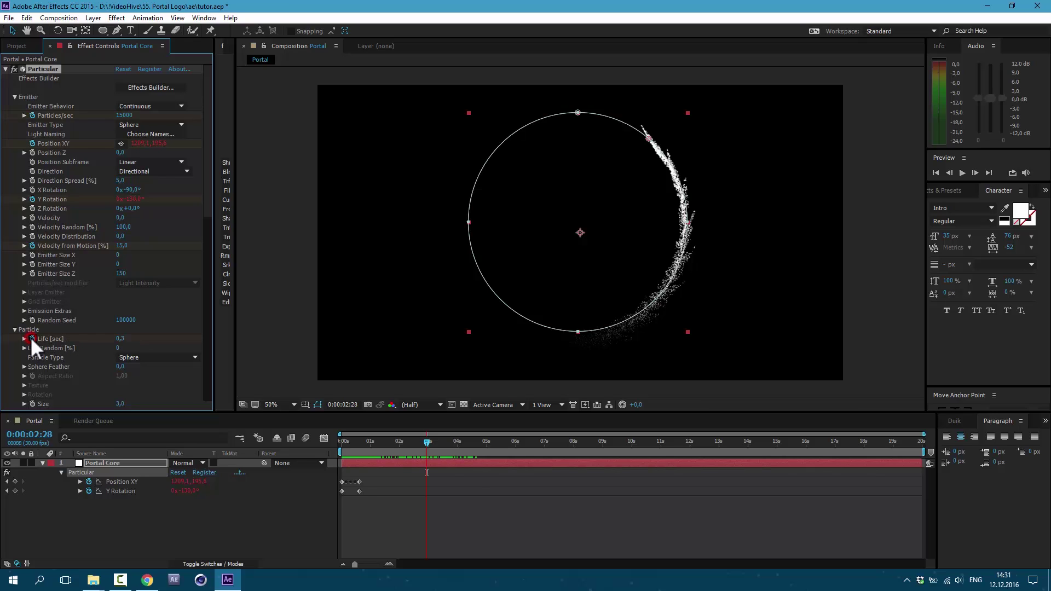
click(442, 463)
key(u)
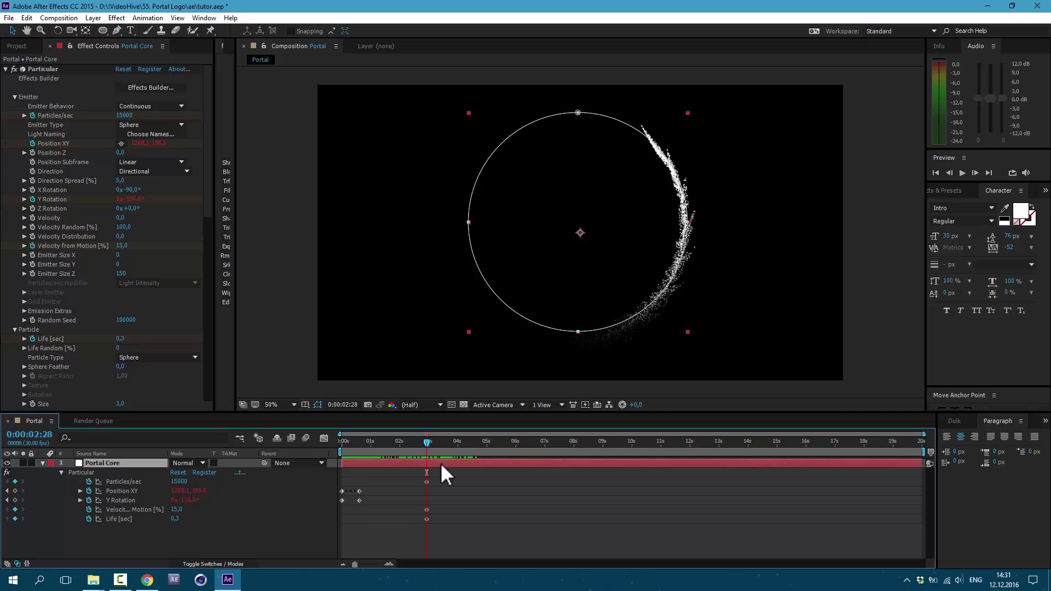
drag(418, 477, 366, 482)
key(j)
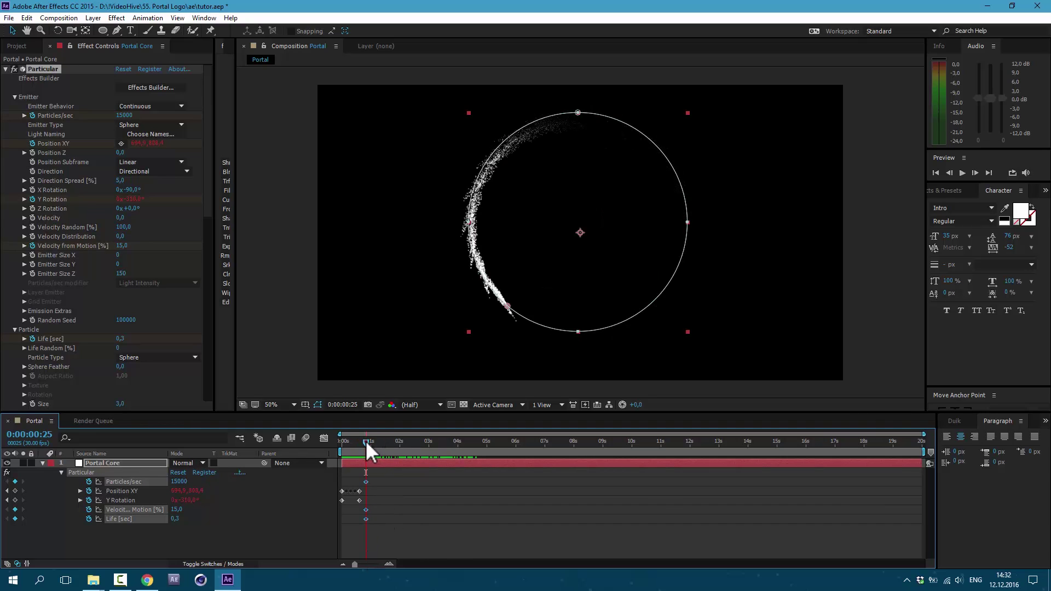
drag(366, 440, 372, 440)
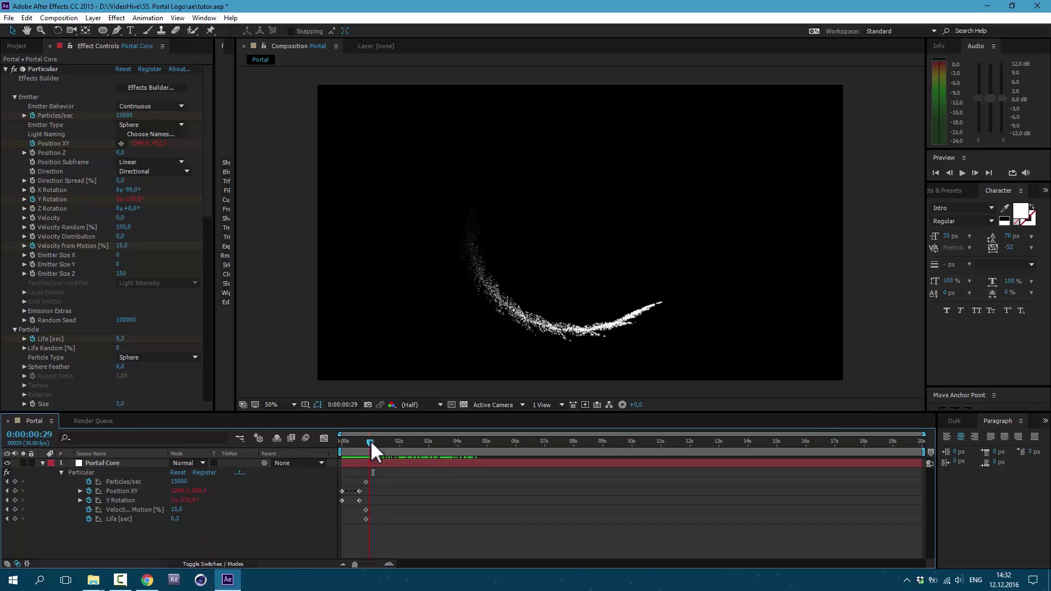
- Set the burst values: Particles/sec 30000, Velocity from Motion 35, Life 0,4
click(179, 481)
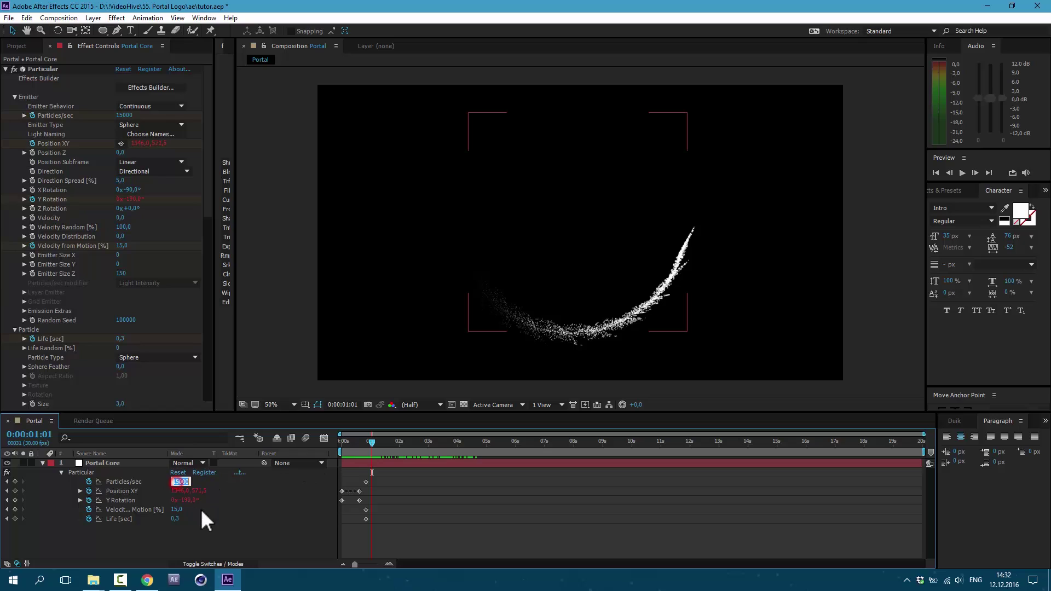
text(30000)
key(Return)
click(177, 509)
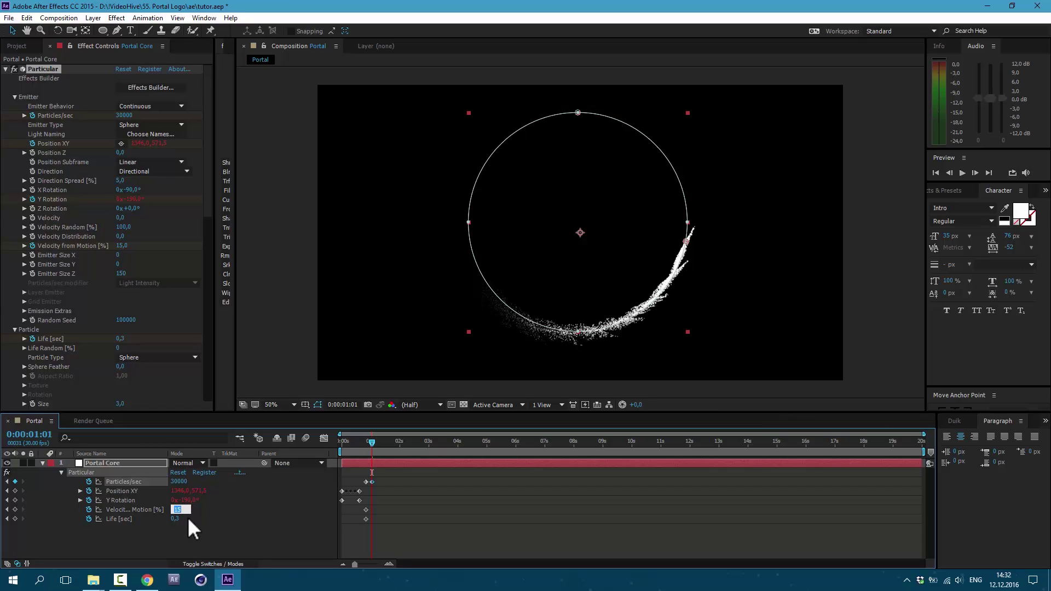
text(35)
key(Return)
click(175, 519)
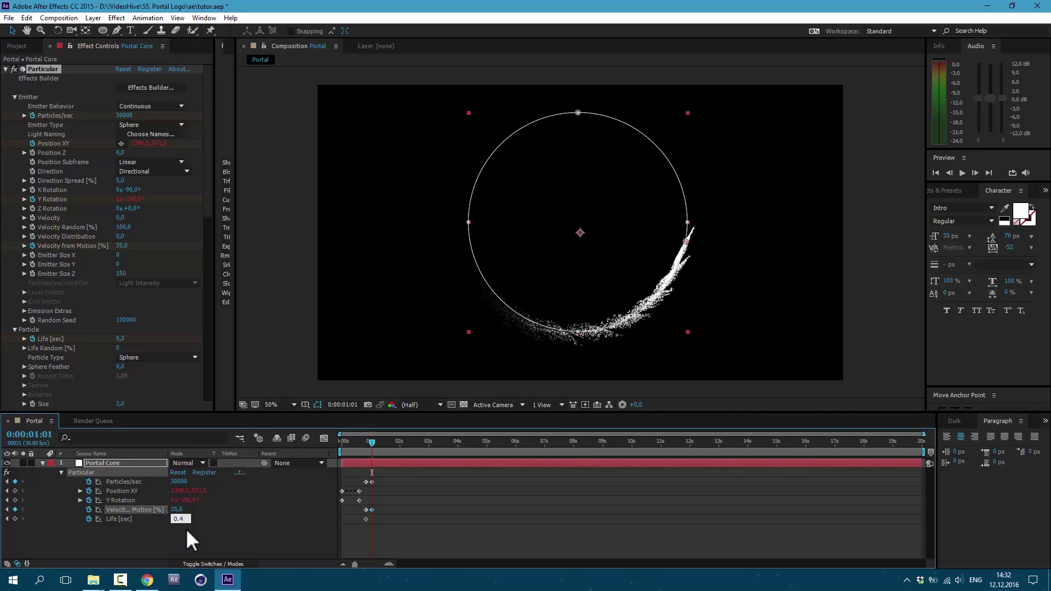
key(Return)
- Copy the original keyframes and paste them at 1:21 so values settle back
click(391, 442)
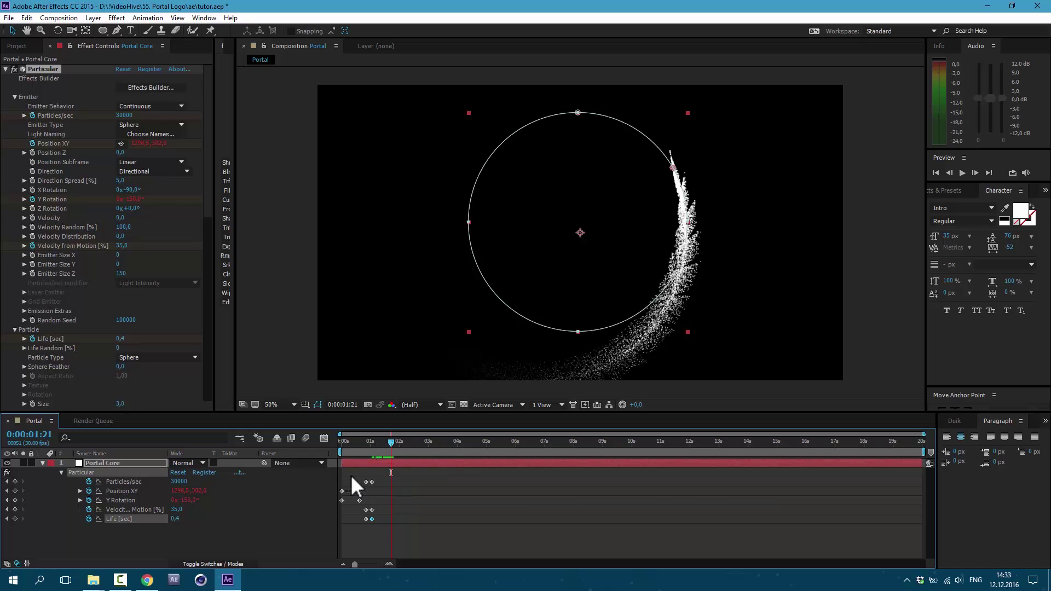
click(365, 481)
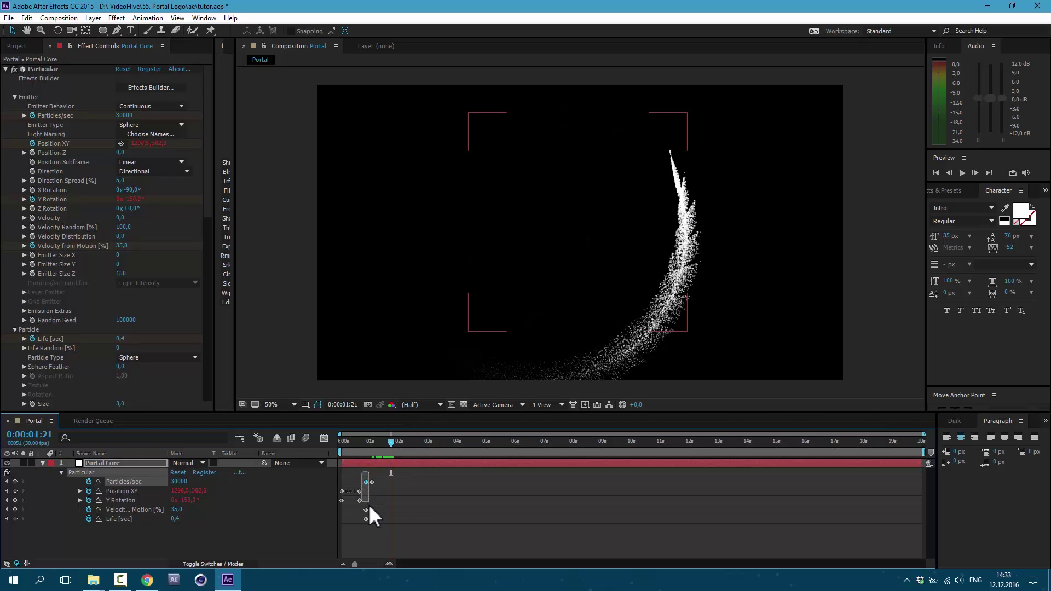
drag(370, 514, 369, 523)
click(28, 19)
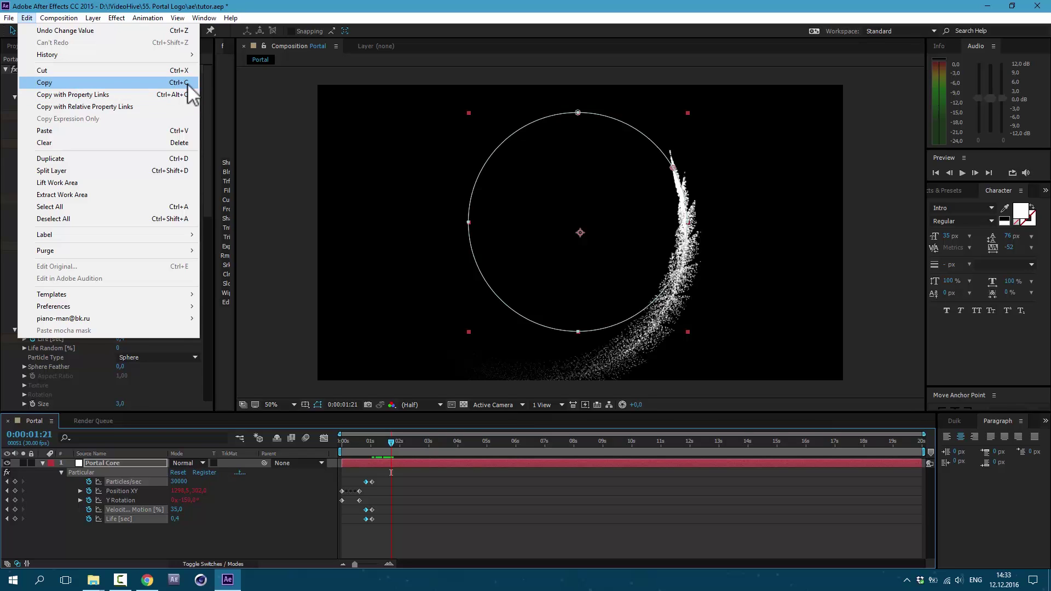
click(186, 82)
click(27, 18)
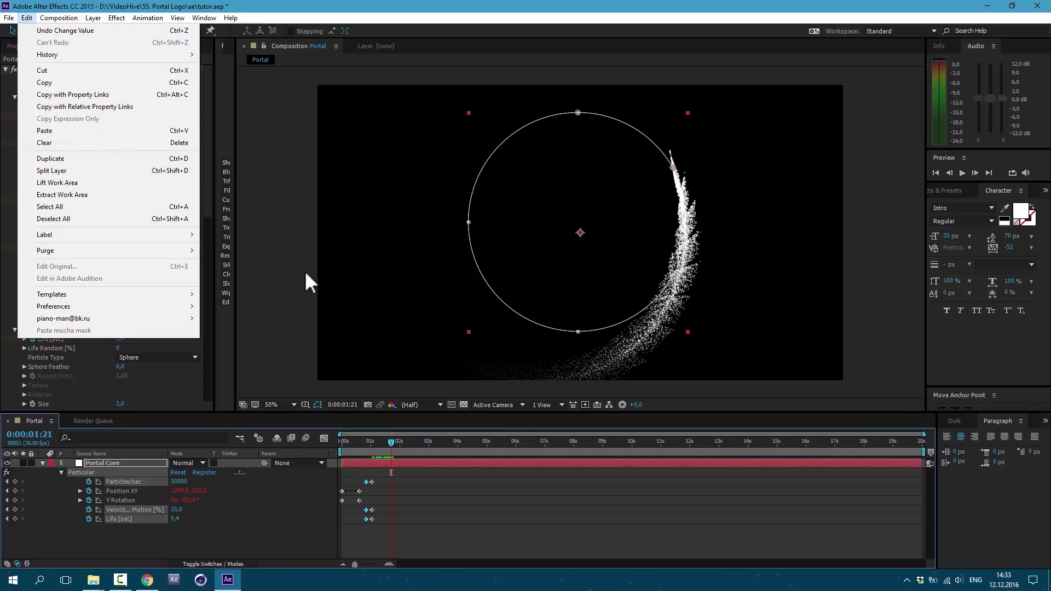
key(ctrl+v)
drag(392, 441, 419, 455)
click(115, 464)
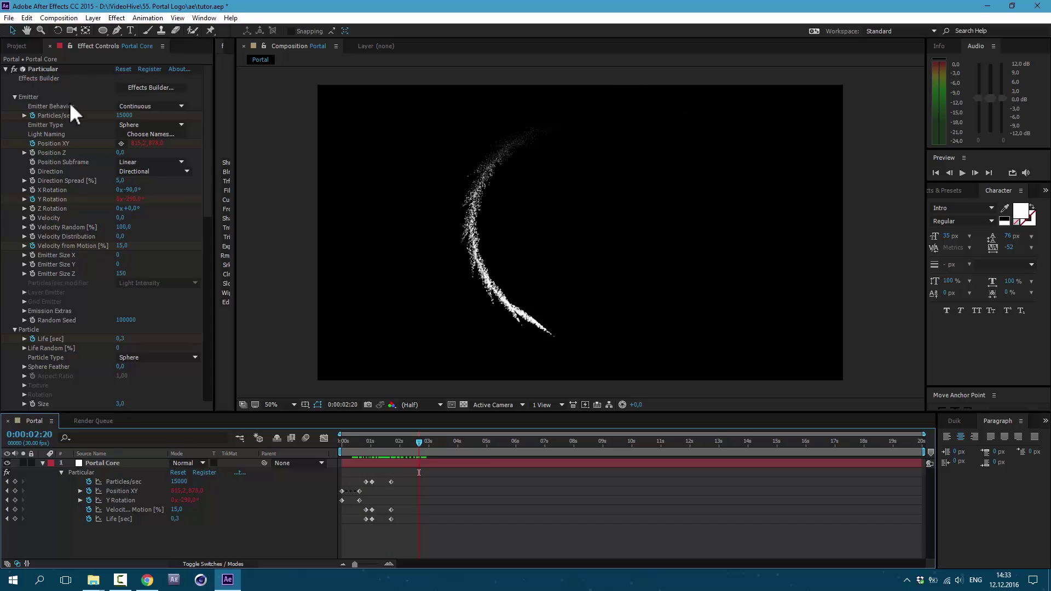
- Create a new solid layer named Floor
click(89, 19)
mouse_move(172, 31)
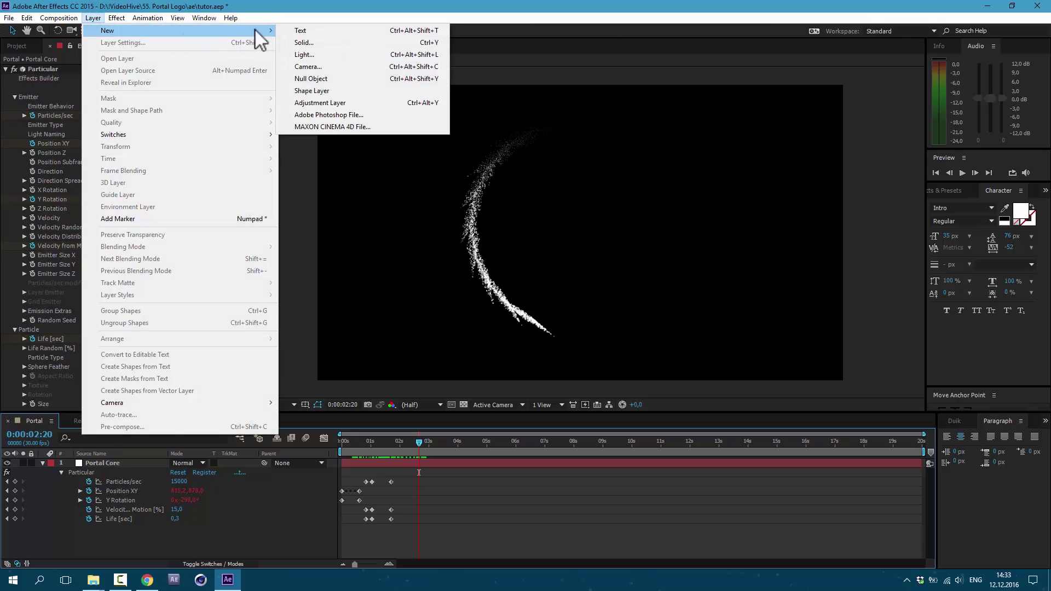
click(297, 42)
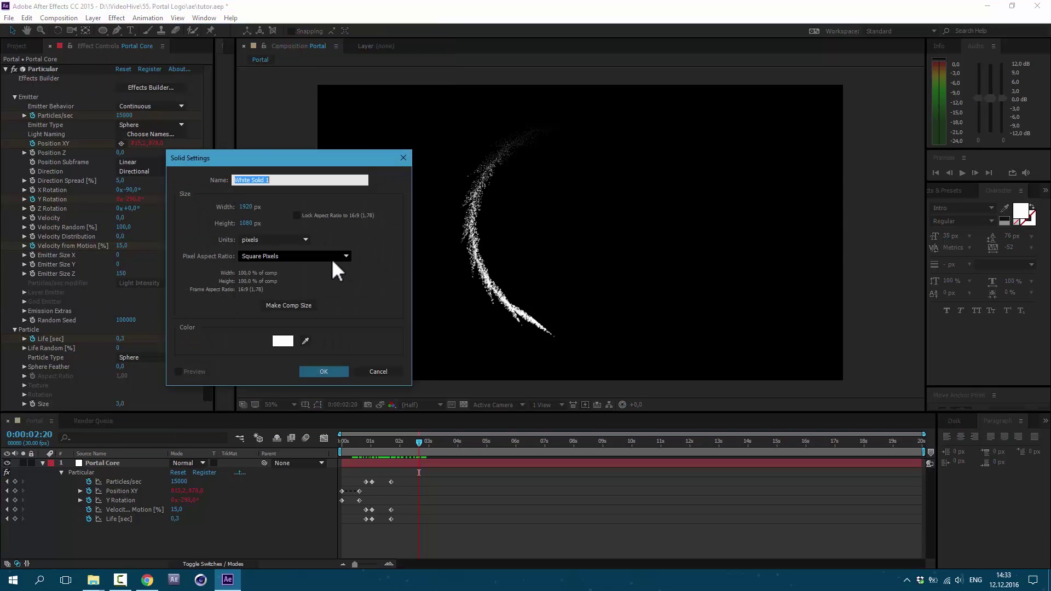
text(Floor)
click(334, 371)
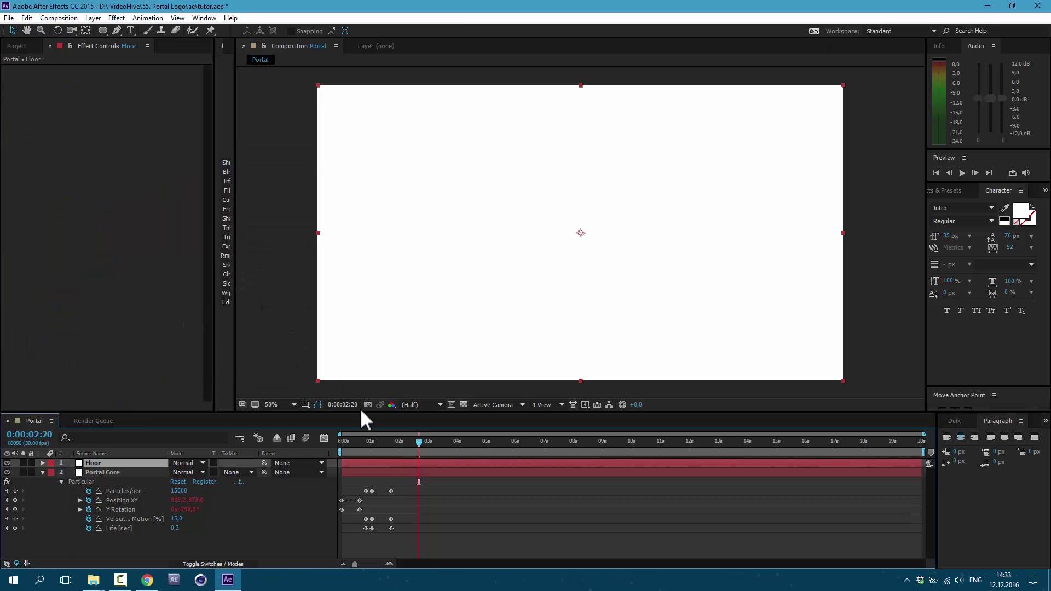
- Make Floor a 3D layer rotated -90° on X and lower it to the frame's bottom
click(225, 563)
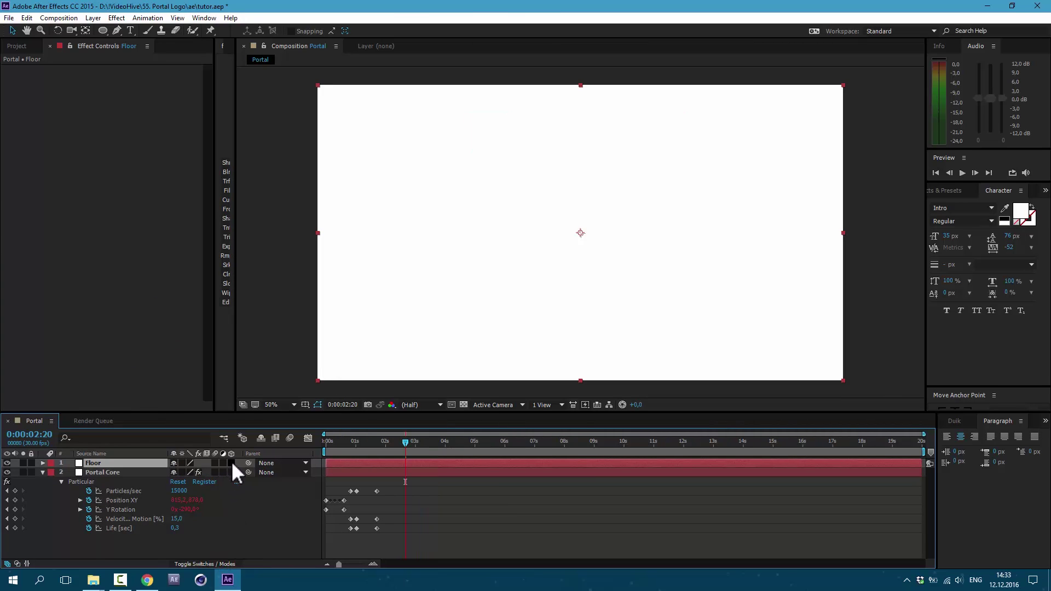
click(231, 463)
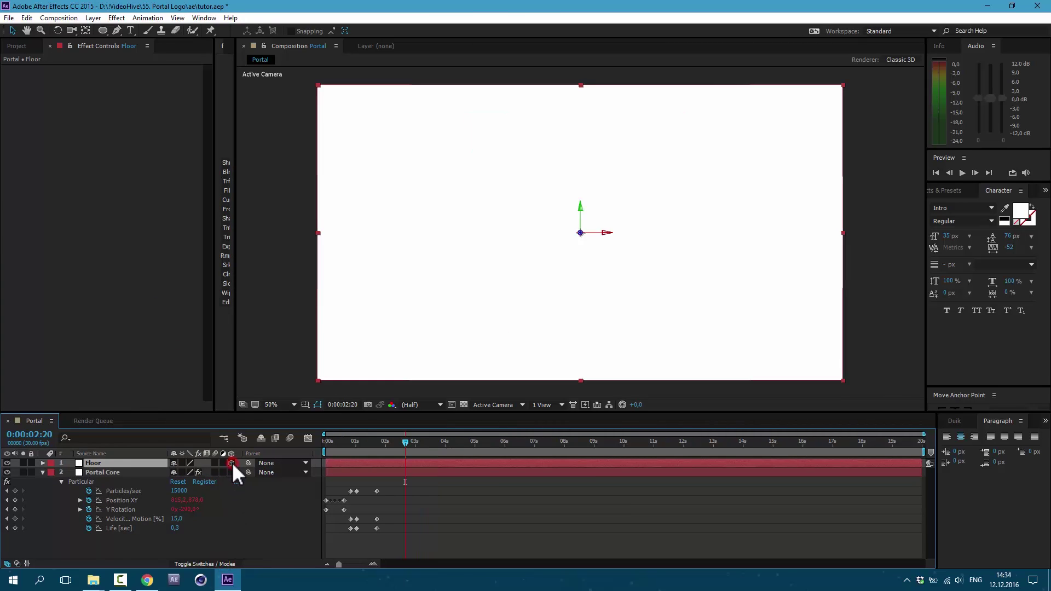
key(r)
click(186, 481)
text(-90)
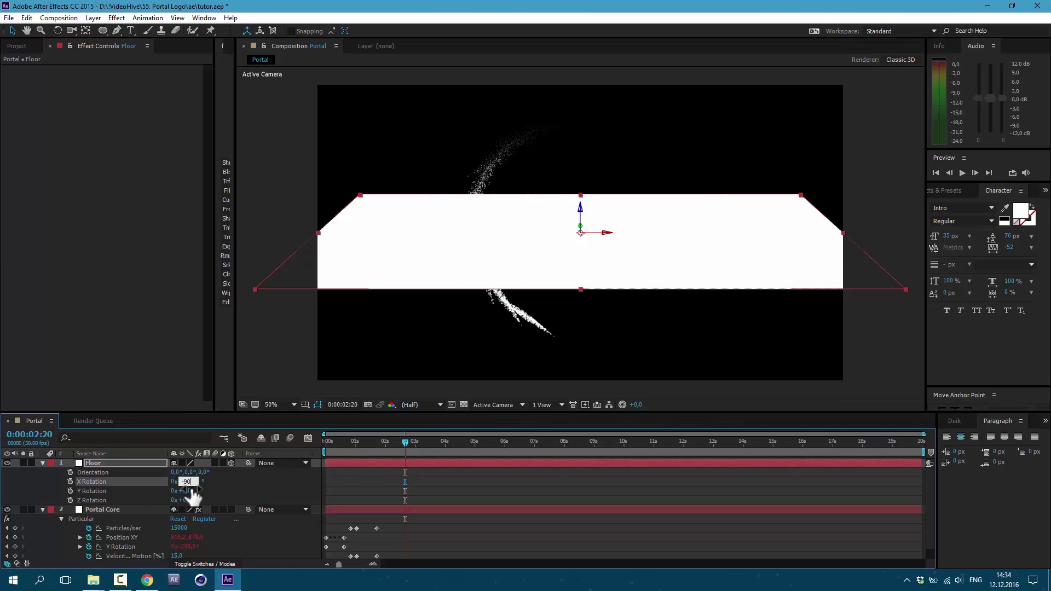
key(Return)
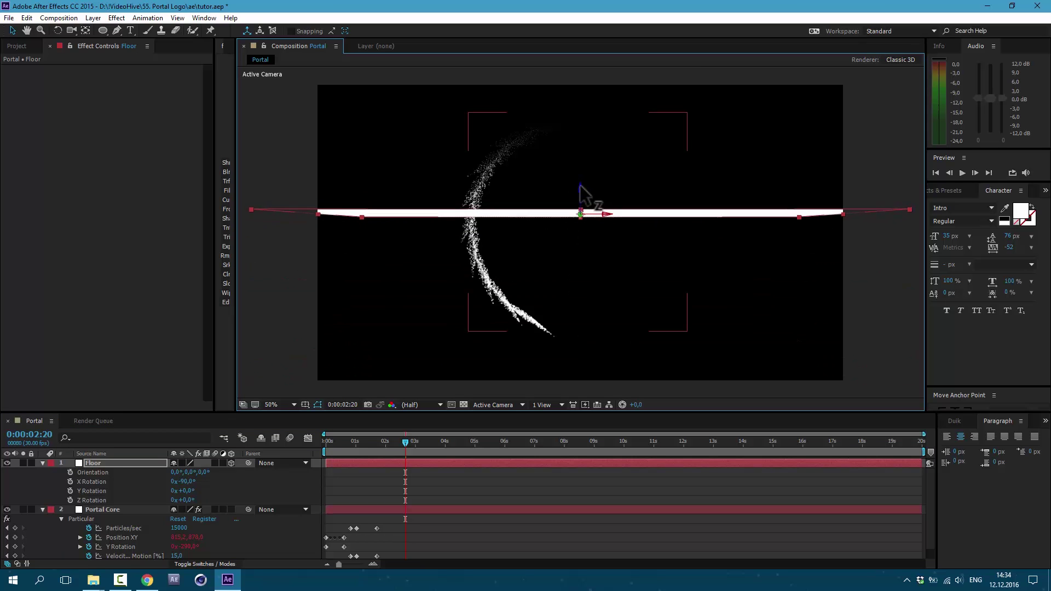
drag(580, 219, 585, 337)
click(43, 463)
click(97, 472)
- Set Particular's Bounce Floor Layer to the Floor solid and hide the Floor layer
scroll(10, 290, down, 10)
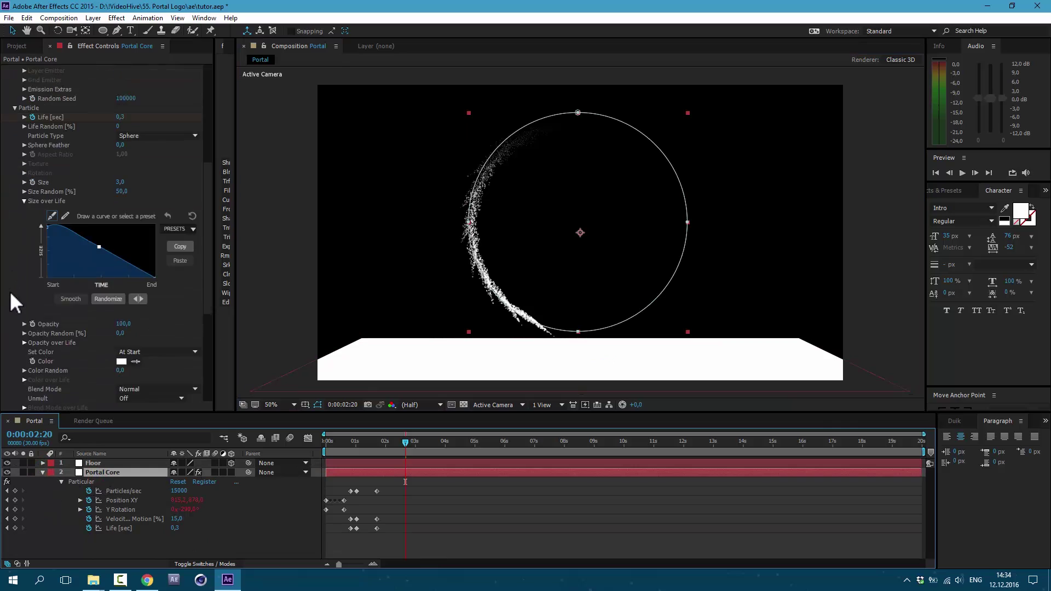
scroll(145, 317, down, 3)
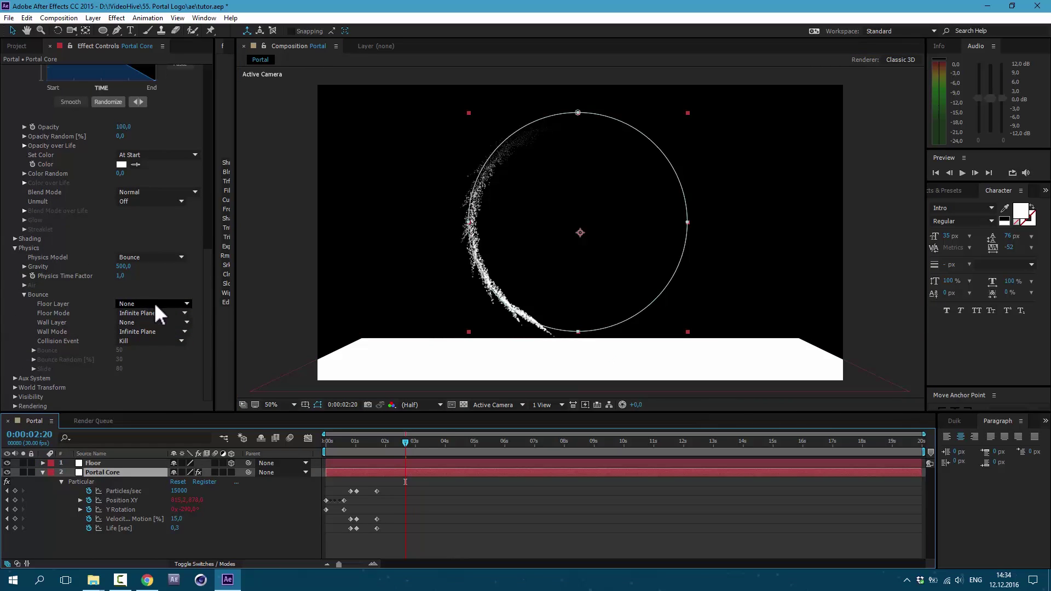
click(155, 305)
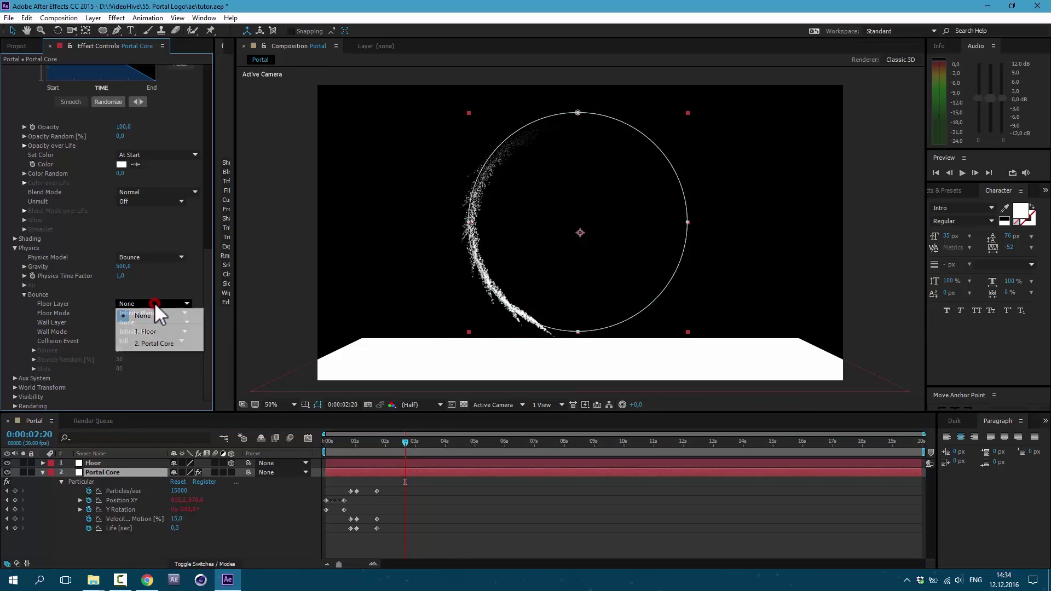
click(160, 331)
click(6, 471)
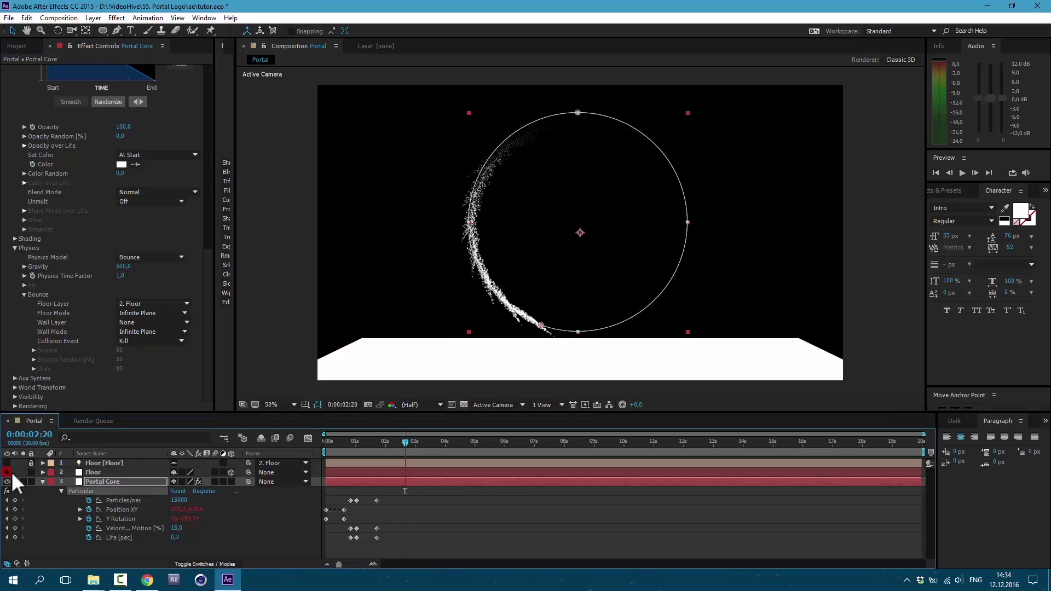
click(387, 470)
key(space)
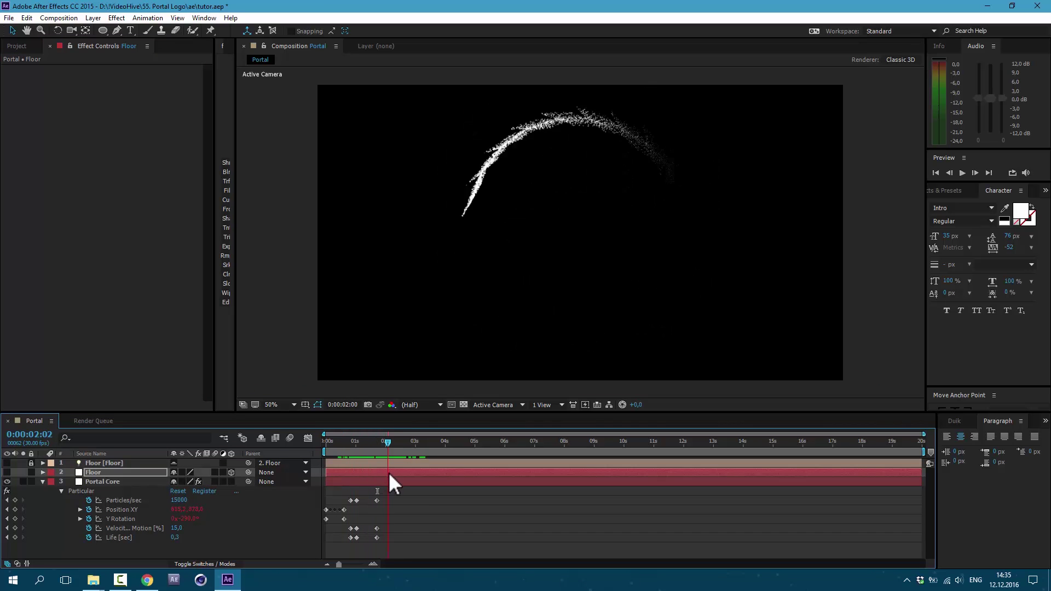
click(77, 481)
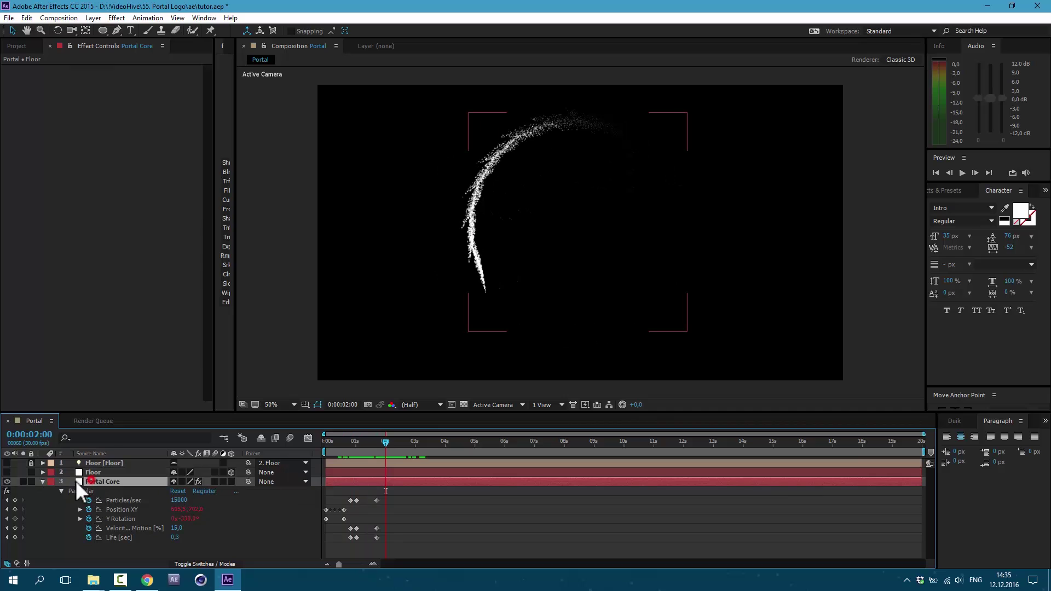
- Duplicate the Portal Core layer
click(43, 481)
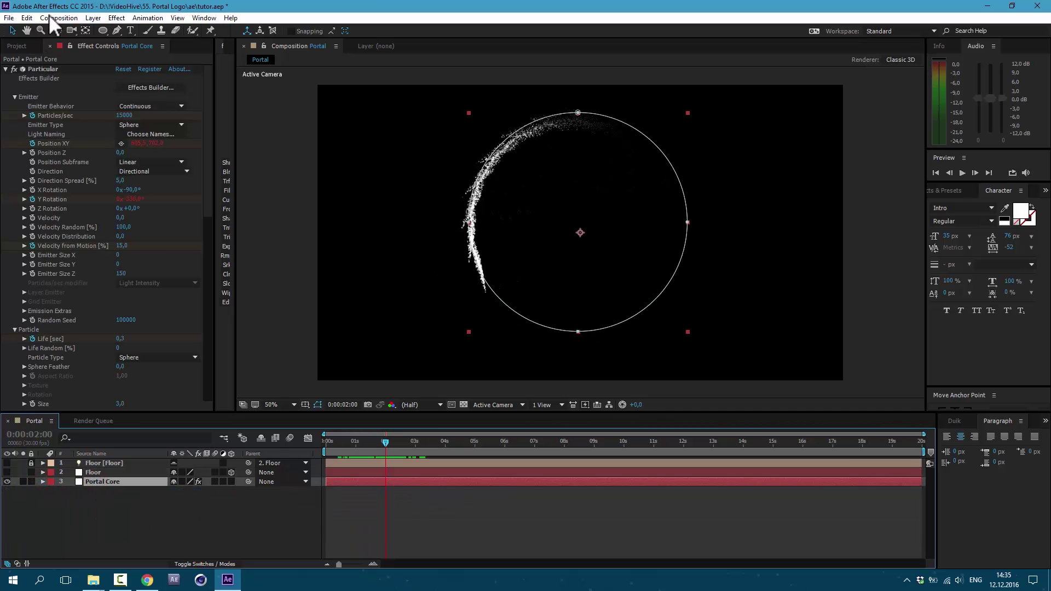
click(26, 17)
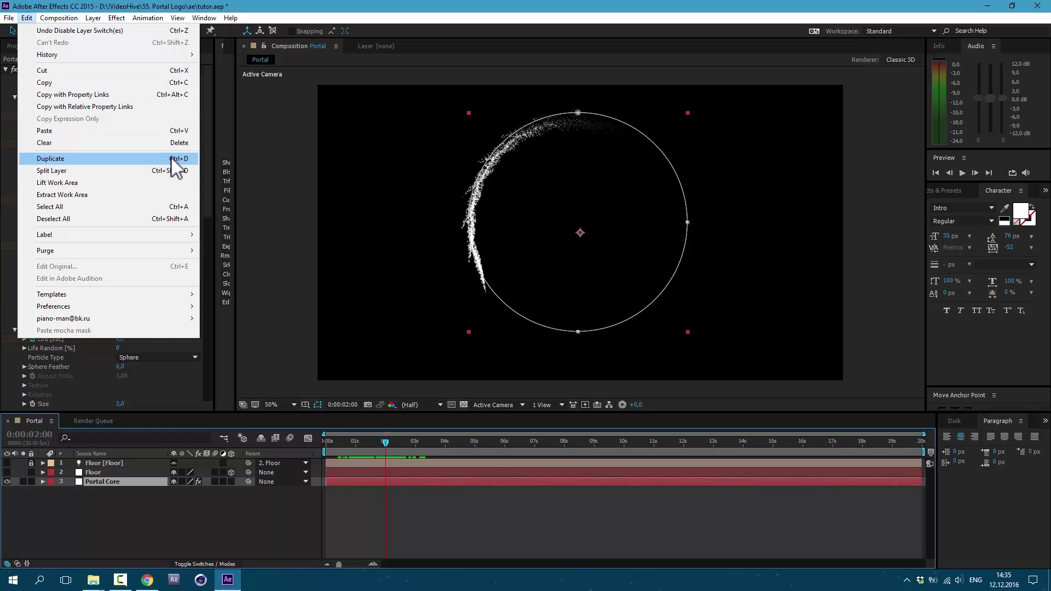
click(175, 159)
- Offset the two Portal Core layers' keyframes in time, one earlier and one later, and preview
key(Home)
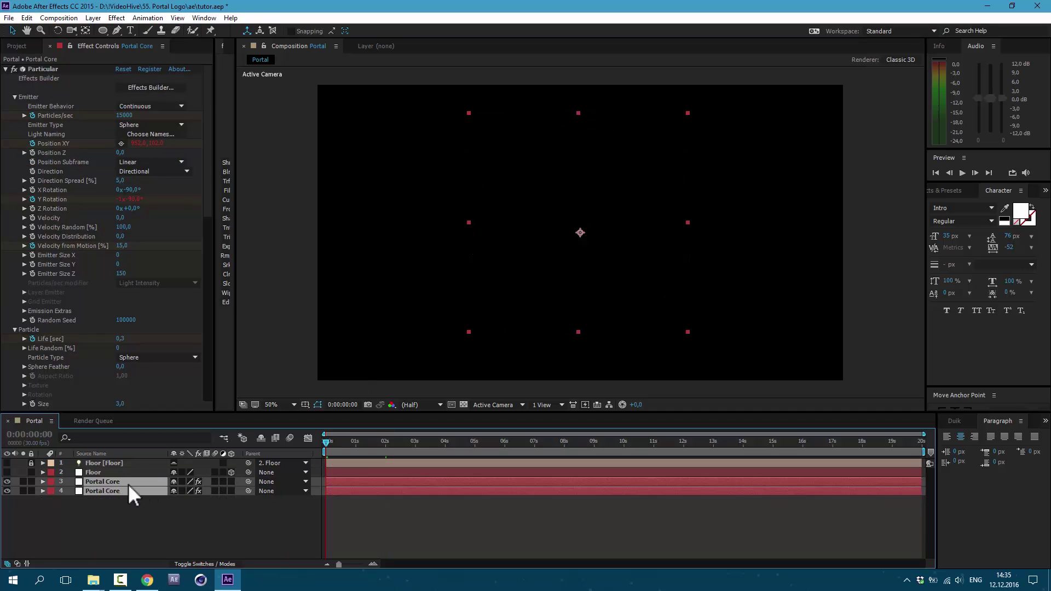
key(u)
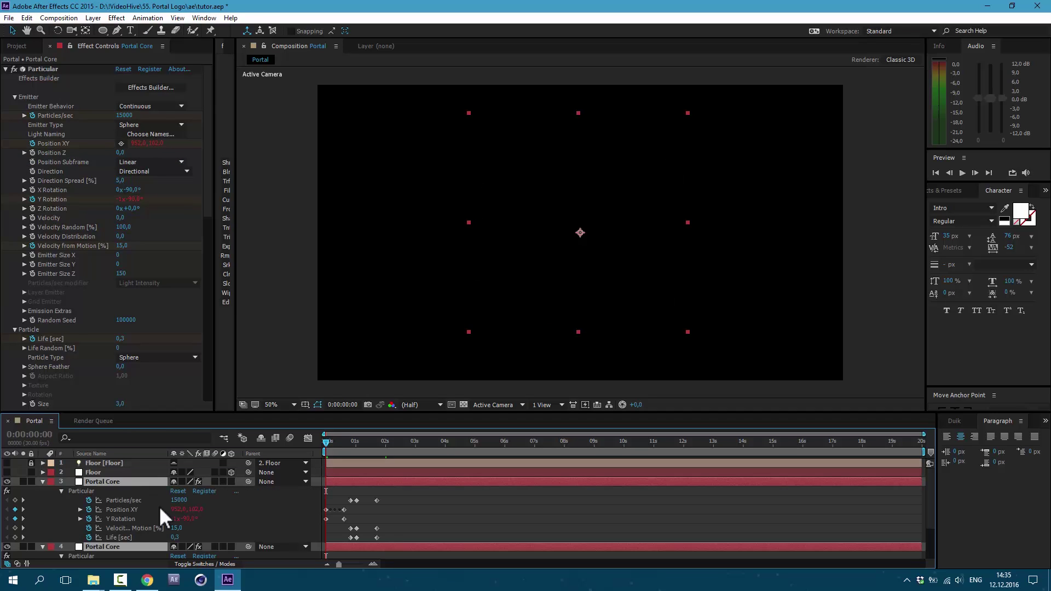
click(338, 481)
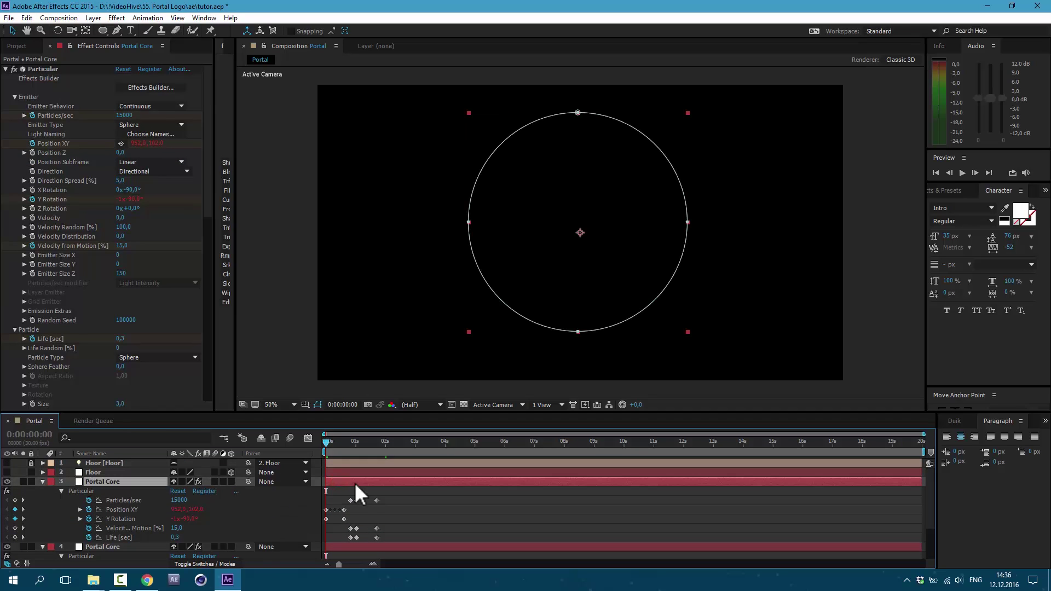
key(k)
drag(352, 491, 393, 555)
scroll(346, 492, down, 1)
drag(351, 518, 363, 529)
key(space)
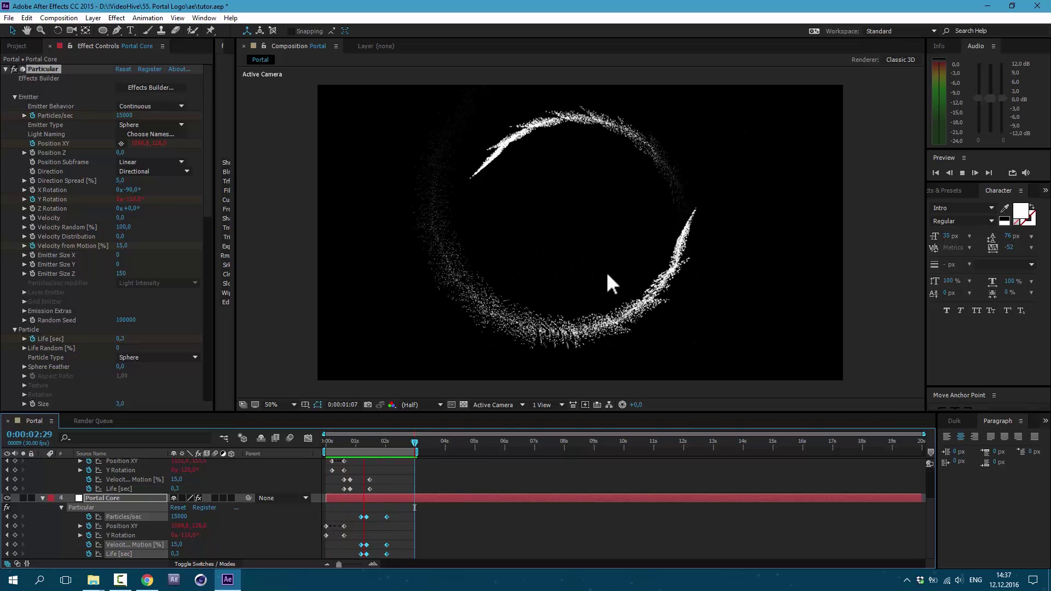
key(u)
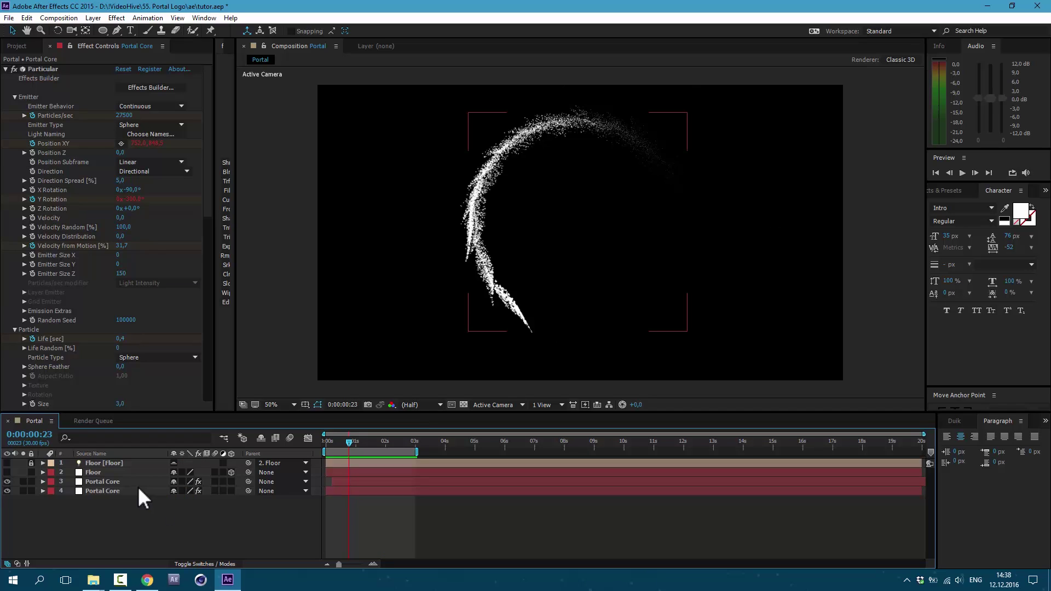
- Duplicate the Portal Core layer once more
click(109, 482)
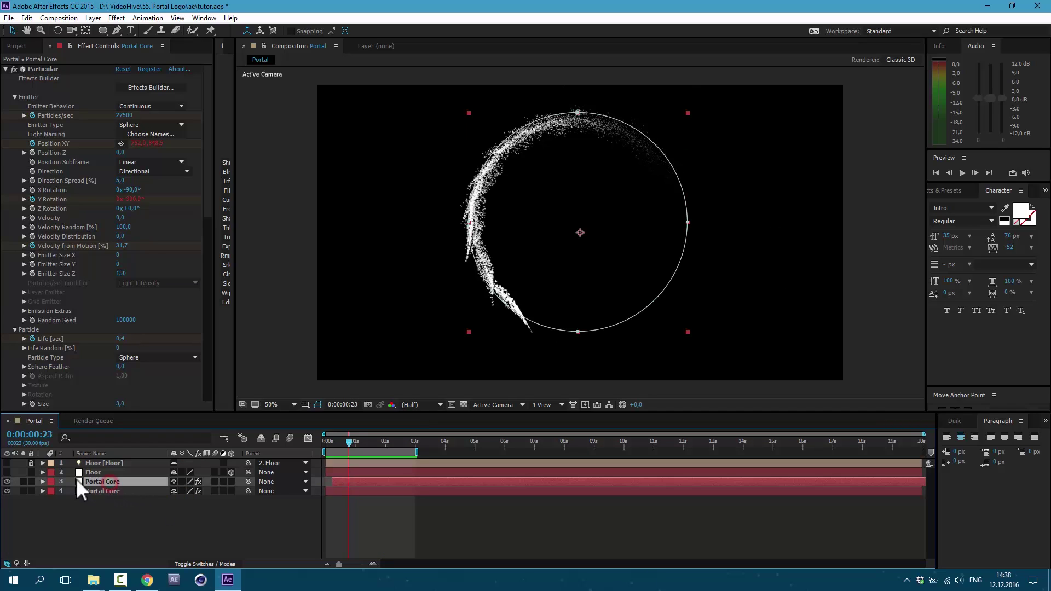
click(107, 492)
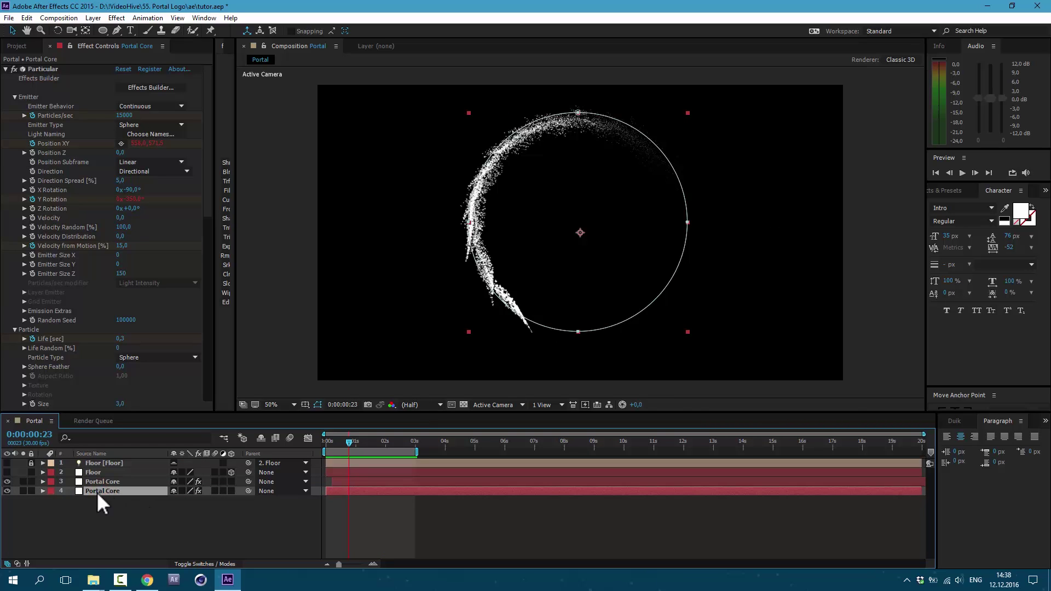
click(26, 18)
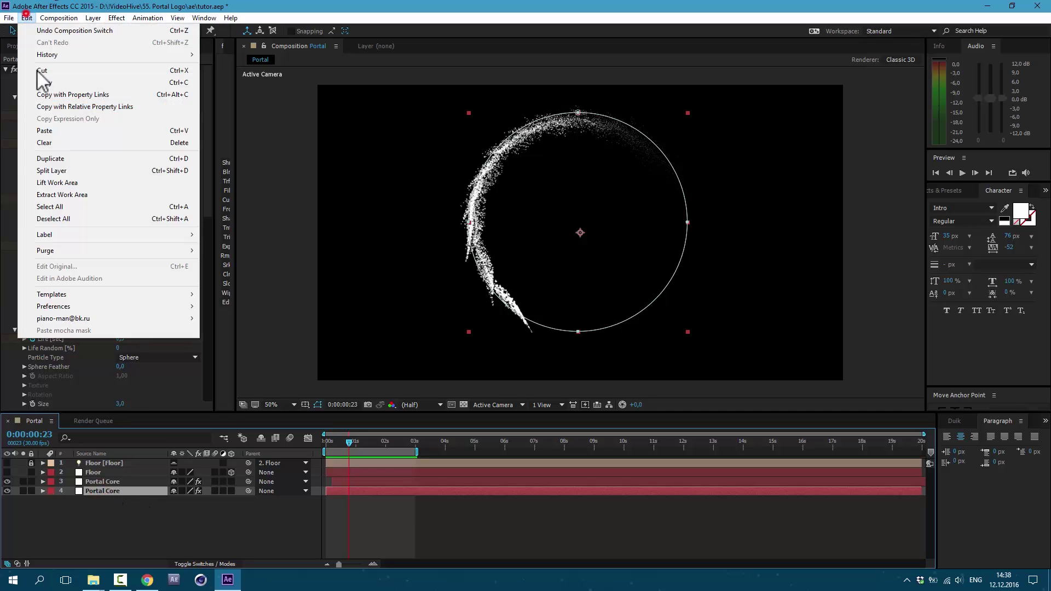
click(104, 163)
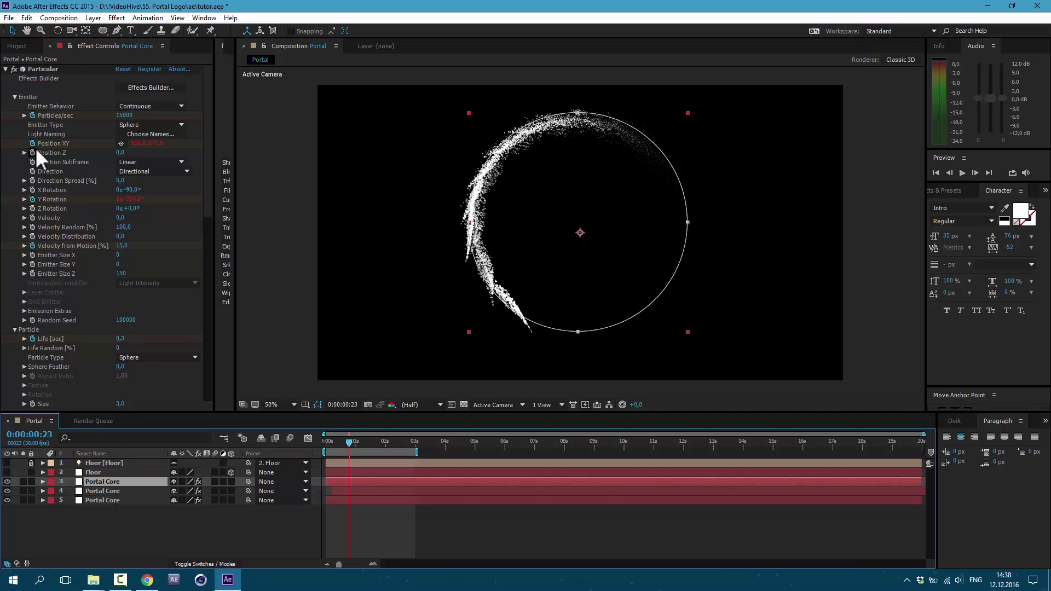
- Set the copy's Particles/sec to 750, Velocity to 300 and Velocity from Motion to 20
click(34, 115)
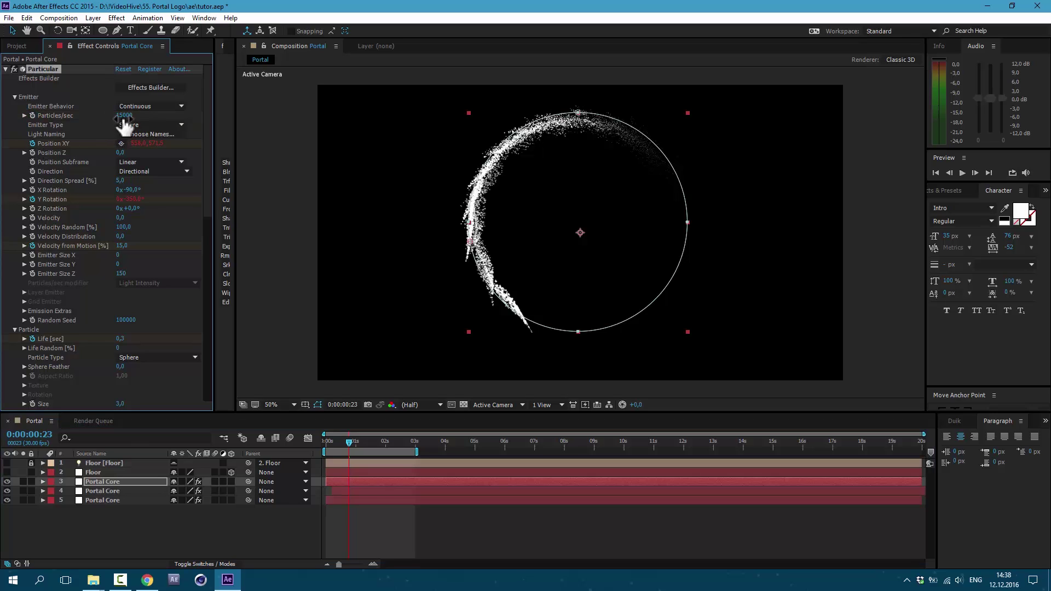
click(125, 116)
text(750)
key(Return)
click(122, 219)
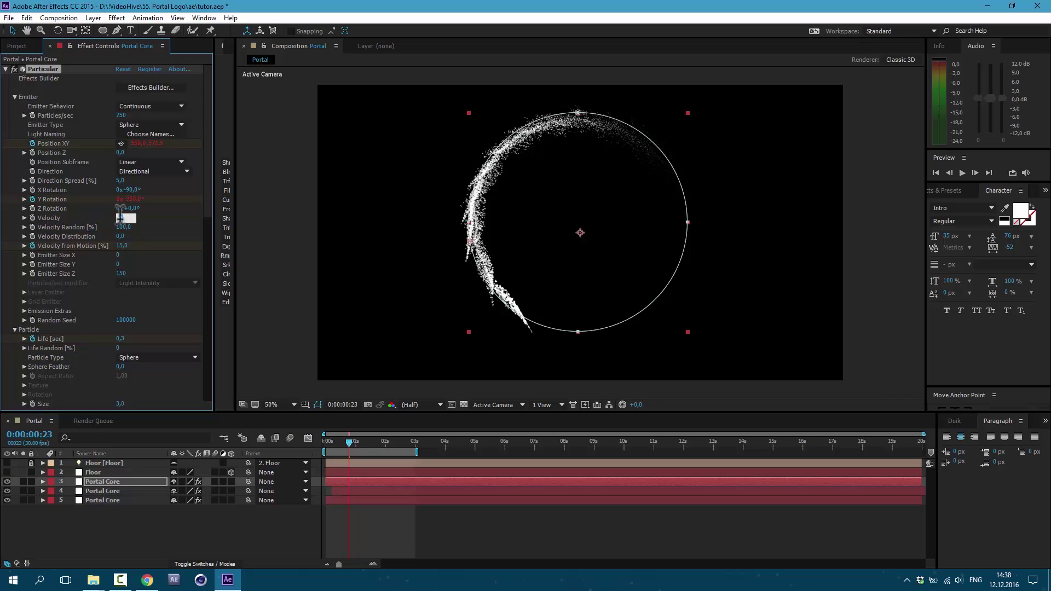
text(300)
key(Return)
drag(122, 253, 125, 254)
- Rename the copy 'Portal Structure' and hide both Portal Core layers
scroll(135, 269, down, 3)
click(121, 481)
key(Return)
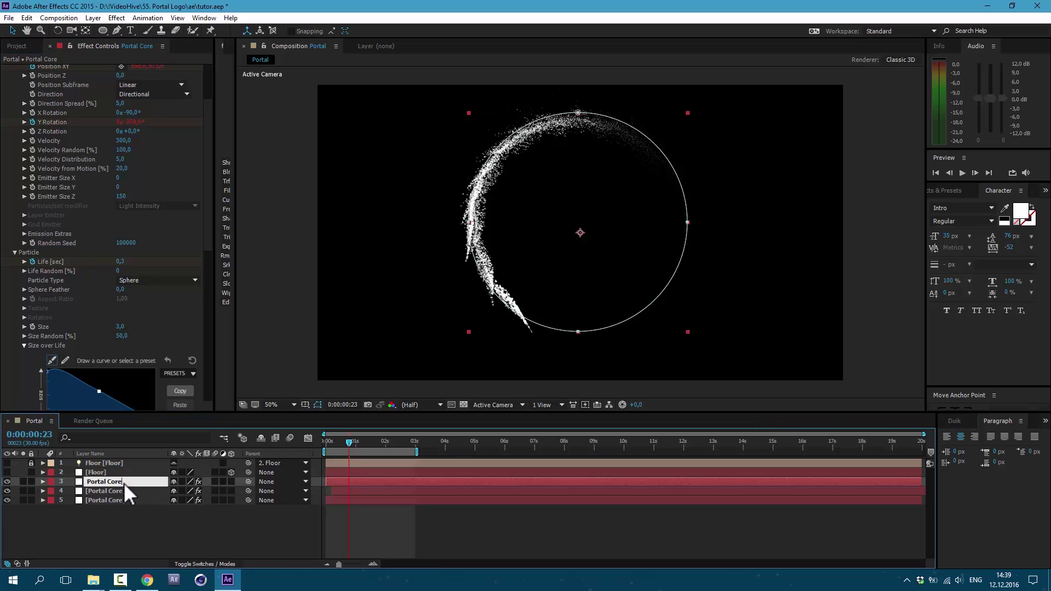
key(BackSpace)
text(Structure)
key(Return)
drag(6, 490, 6, 500)
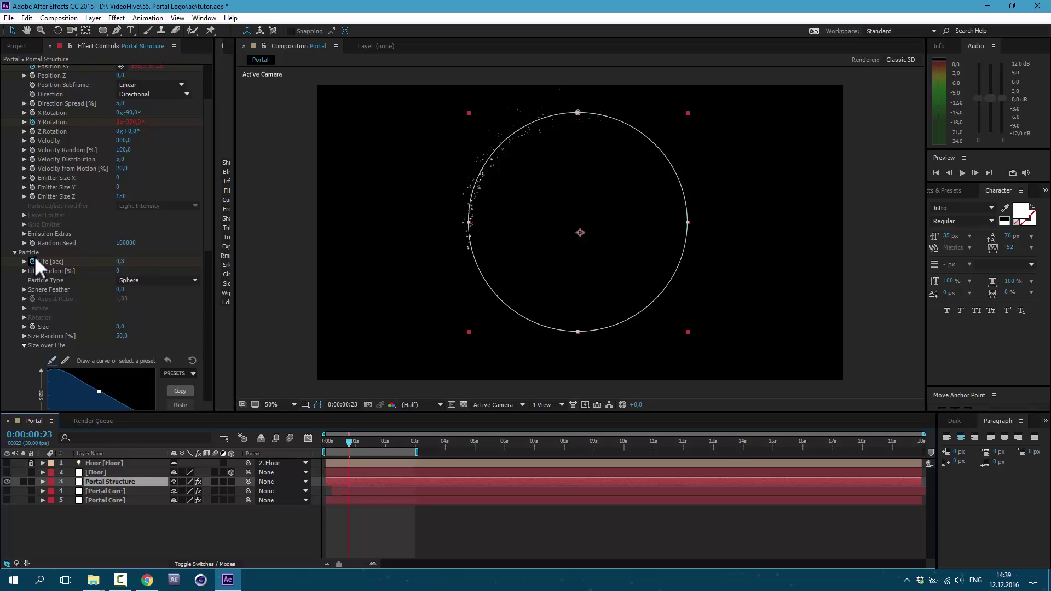
- Set Portal Structure's particle Life to 0.2 seconds and Size to 0
click(122, 261)
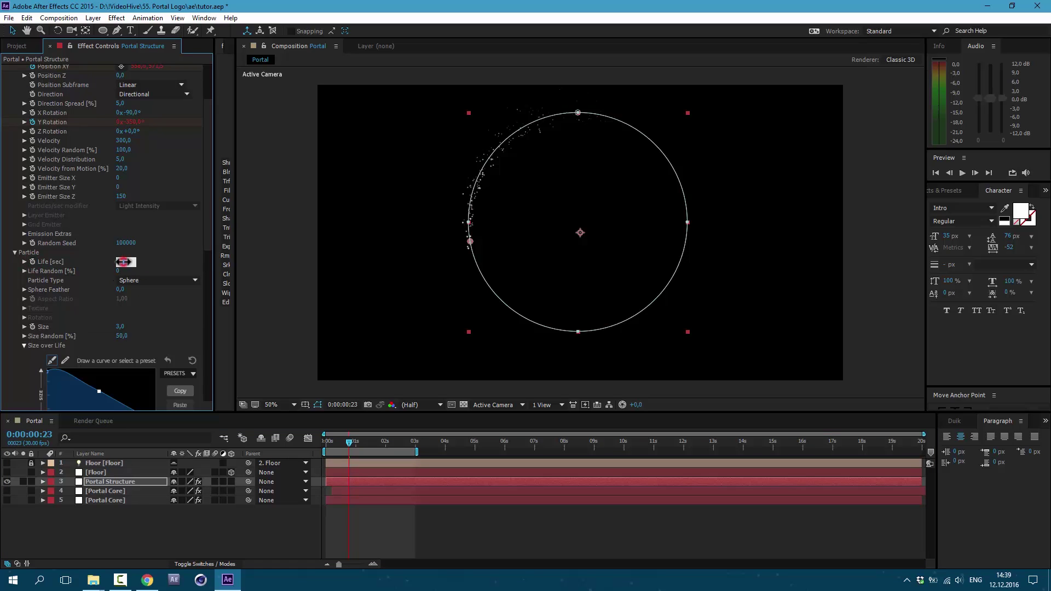
text(0.2)
scroll(128, 271, down, 3)
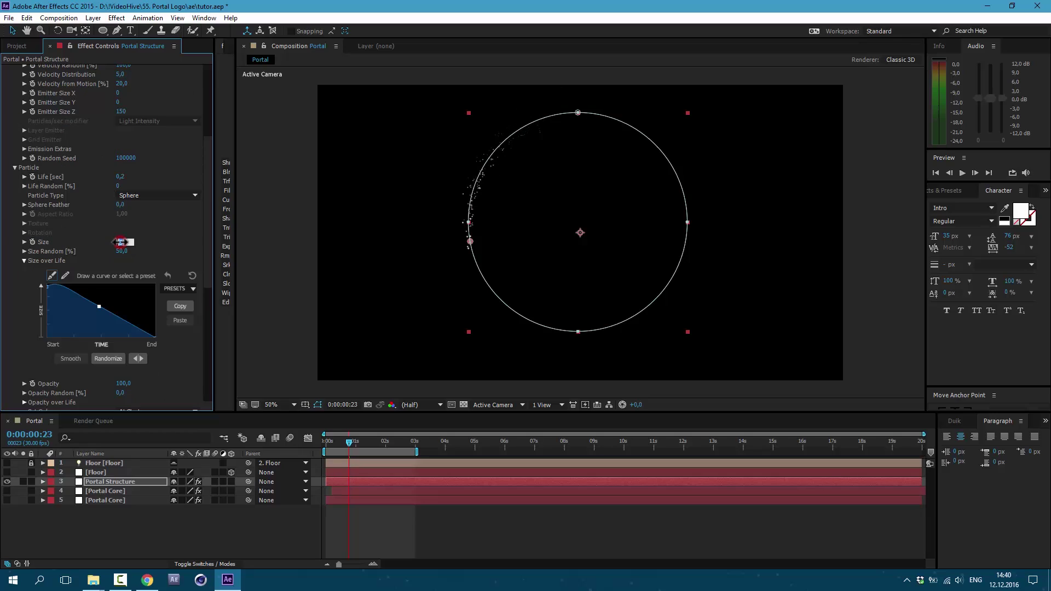
click(125, 242)
text(0)
key(Return)
- Switch Portal Structure's physics model to Air with Gravity 1000
drag(208, 268, 217, 352)
click(149, 256)
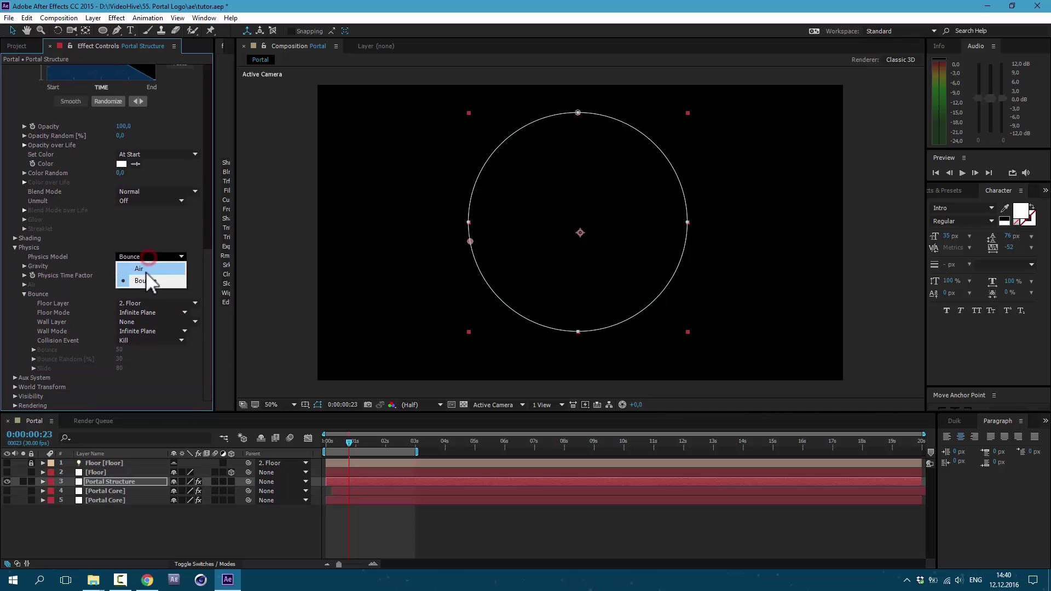
click(146, 271)
click(119, 267)
text(1000)
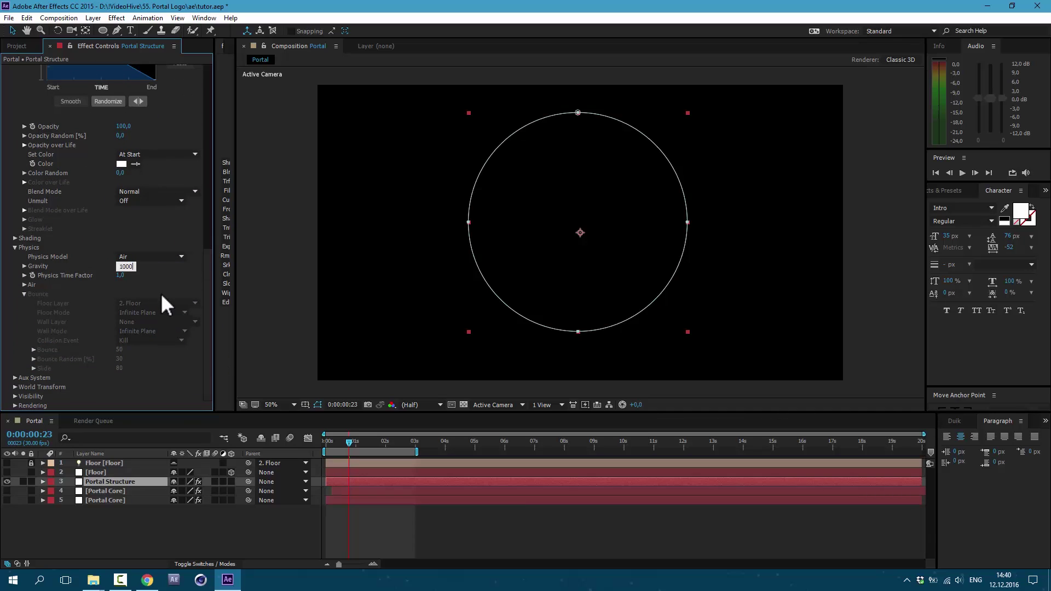
key(Return)
- Set the Turbulence Field's Affect Position to 250, then collapse the Physics and Emitter groups
click(24, 285)
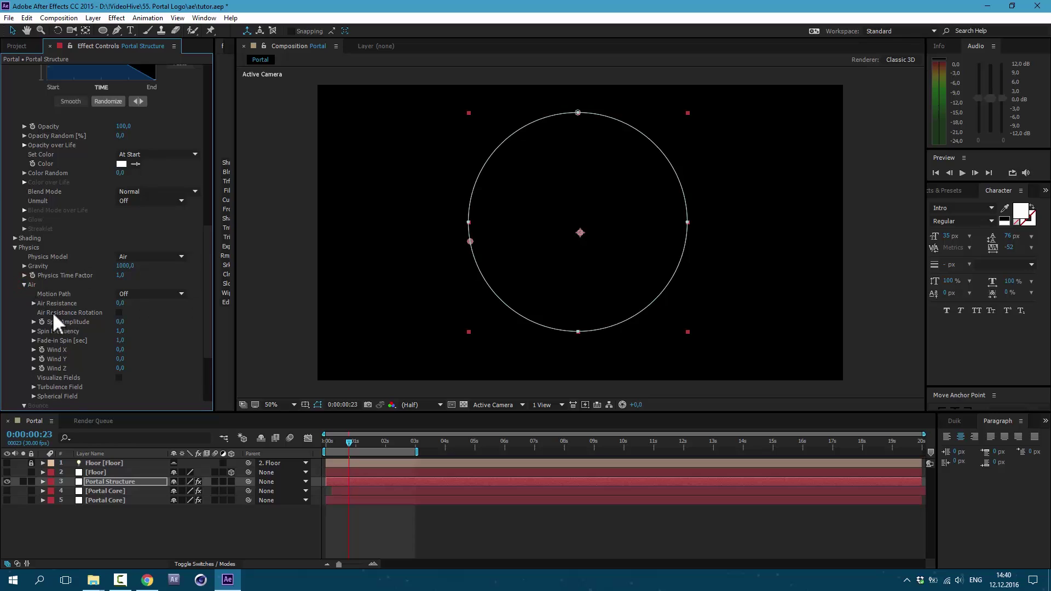
click(33, 387)
scroll(82, 318, down, 4)
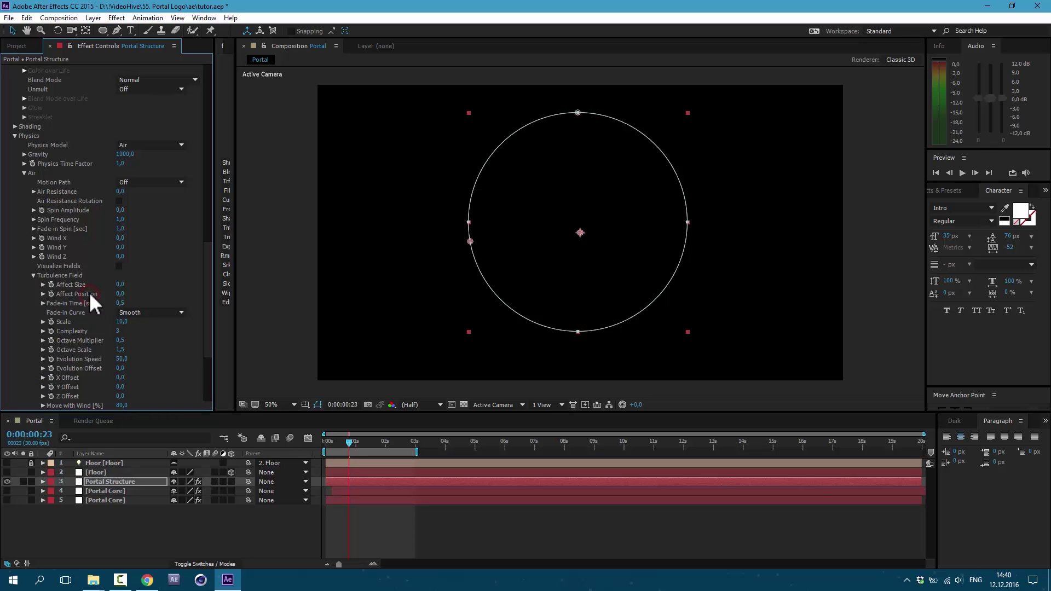
click(122, 294)
text(100)
key(Return)
scroll(140, 291, down, 1)
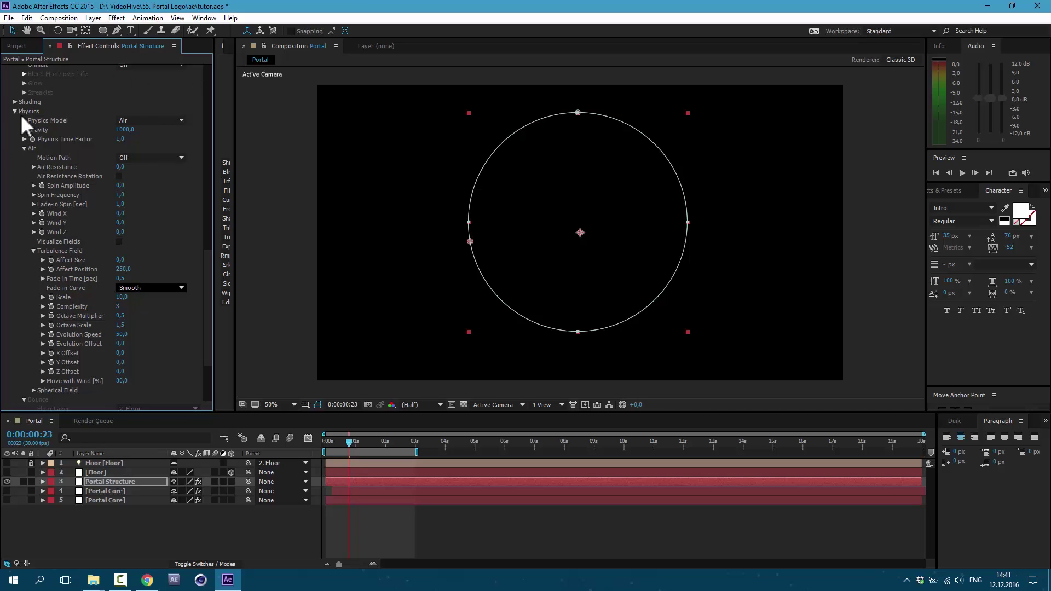
click(15, 111)
scroll(14, 164, up, 12)
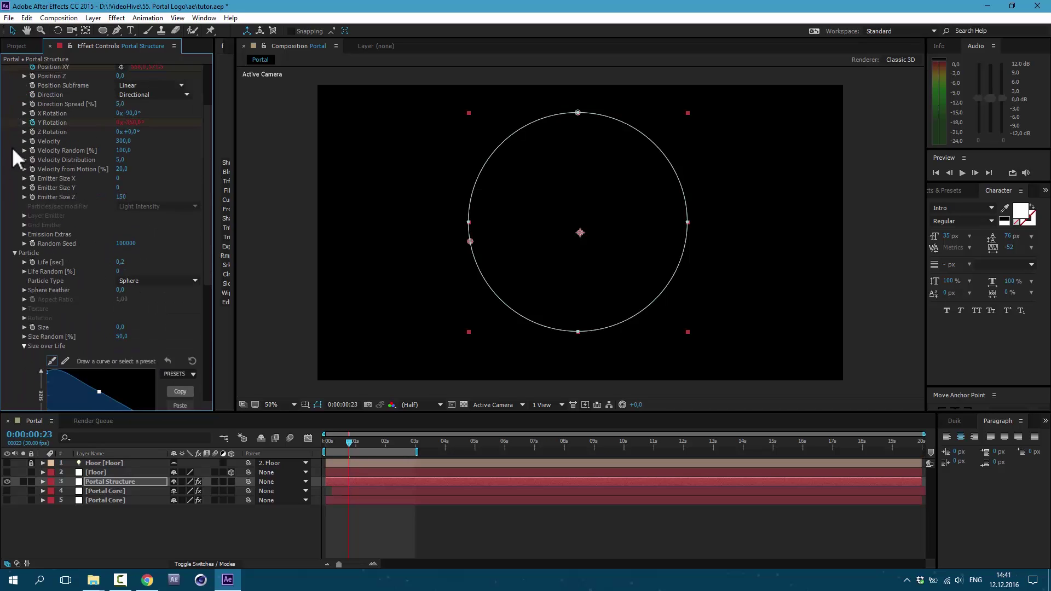
click(15, 97)
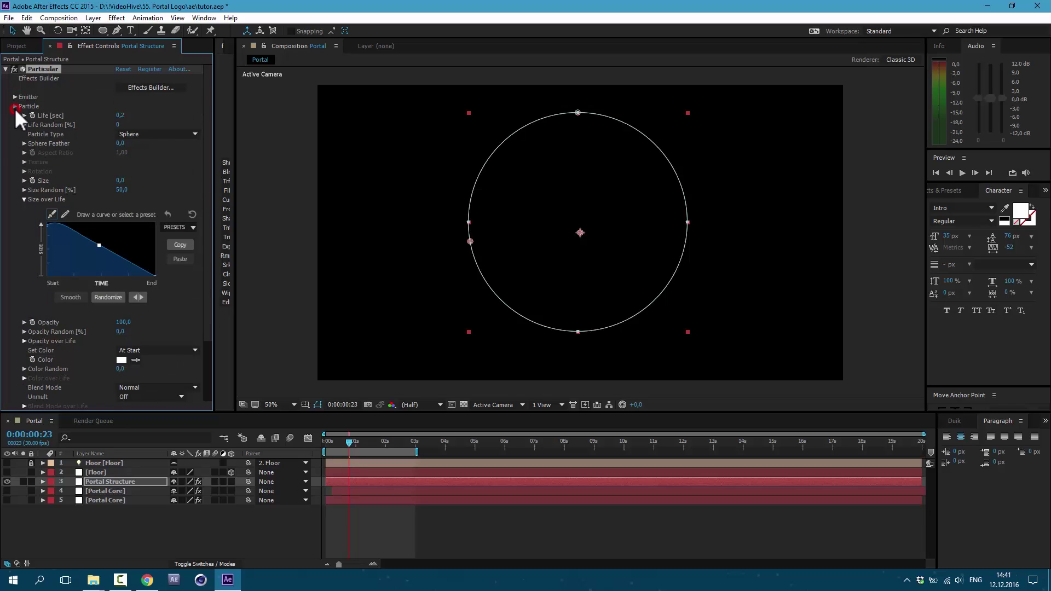
- Set the Aux System to emit continuously
click(15, 107)
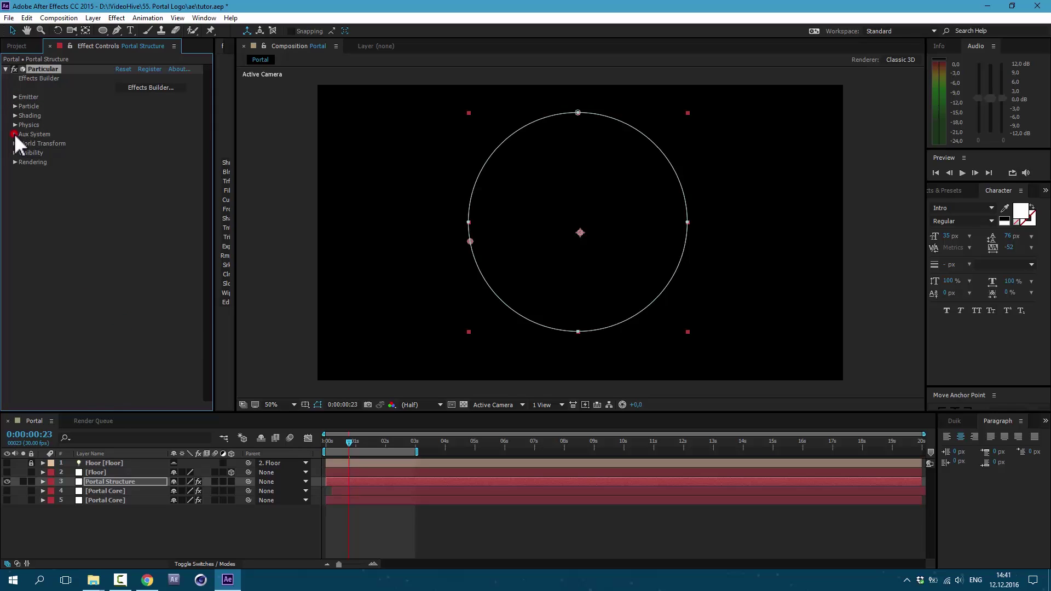
click(15, 133)
click(137, 143)
click(149, 179)
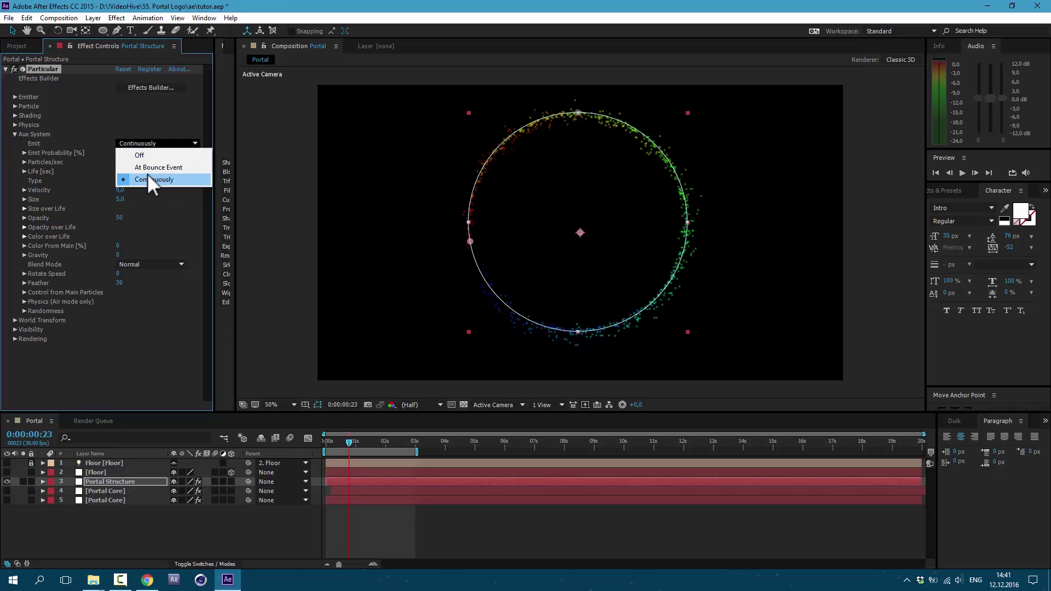
click(162, 179)
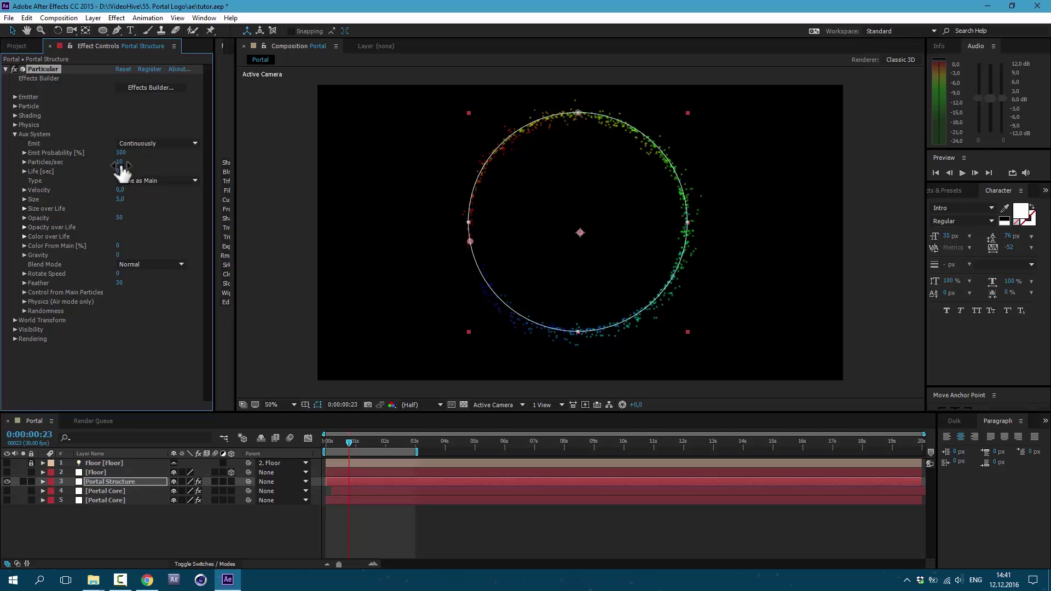
- Give the auxiliary particles 350 per second, 0.2 s life and size 3
click(120, 163)
text(350)
key(Return)
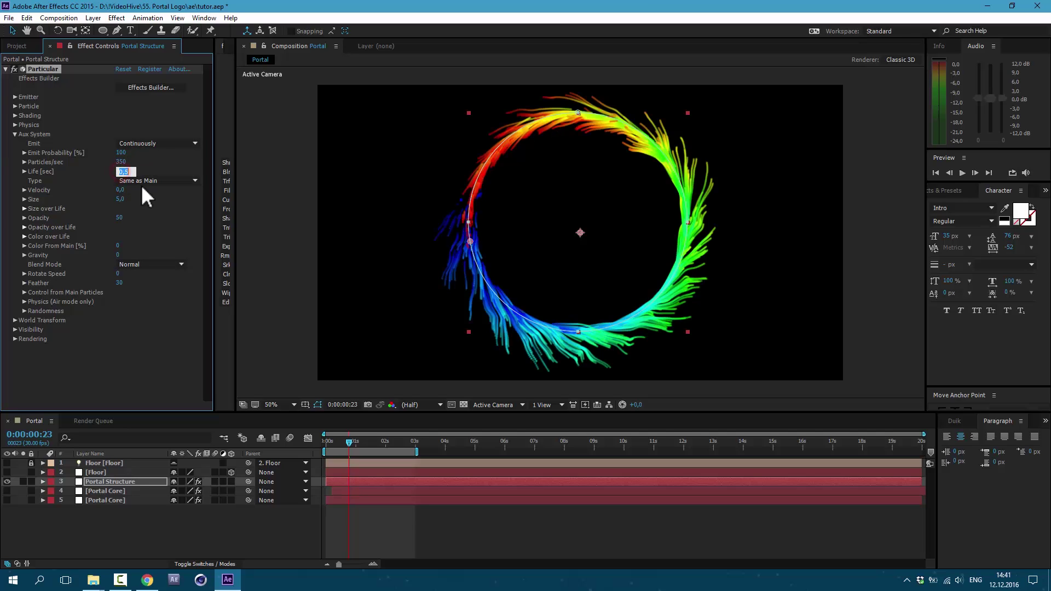
text(0.2)
key(Return)
click(120, 199)
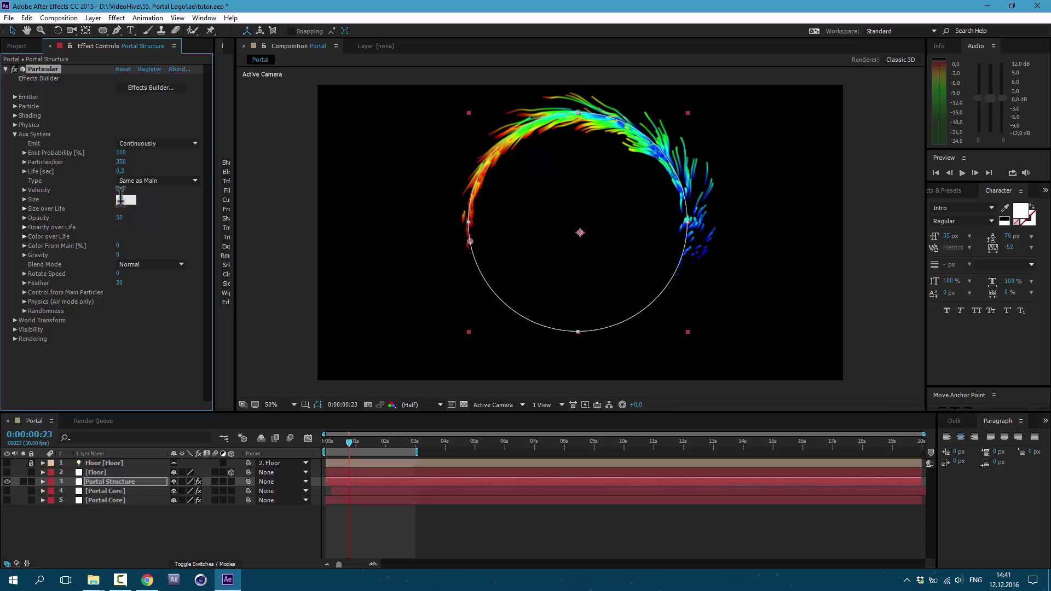
text(3)
key(Return)
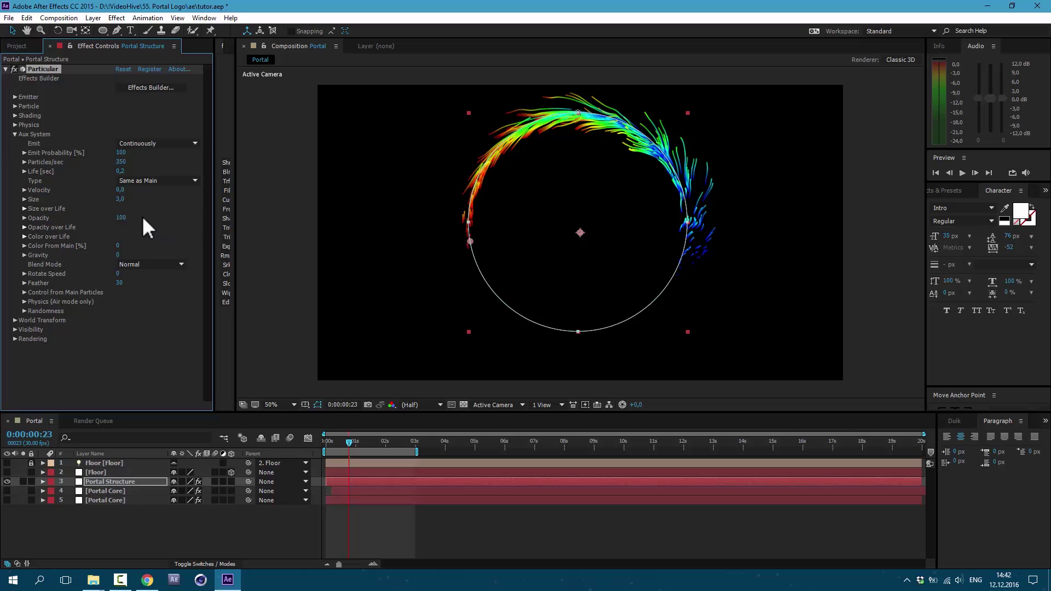
- Draw the aux Size over Life curve with a single peak near end of life
click(24, 209)
click(52, 224)
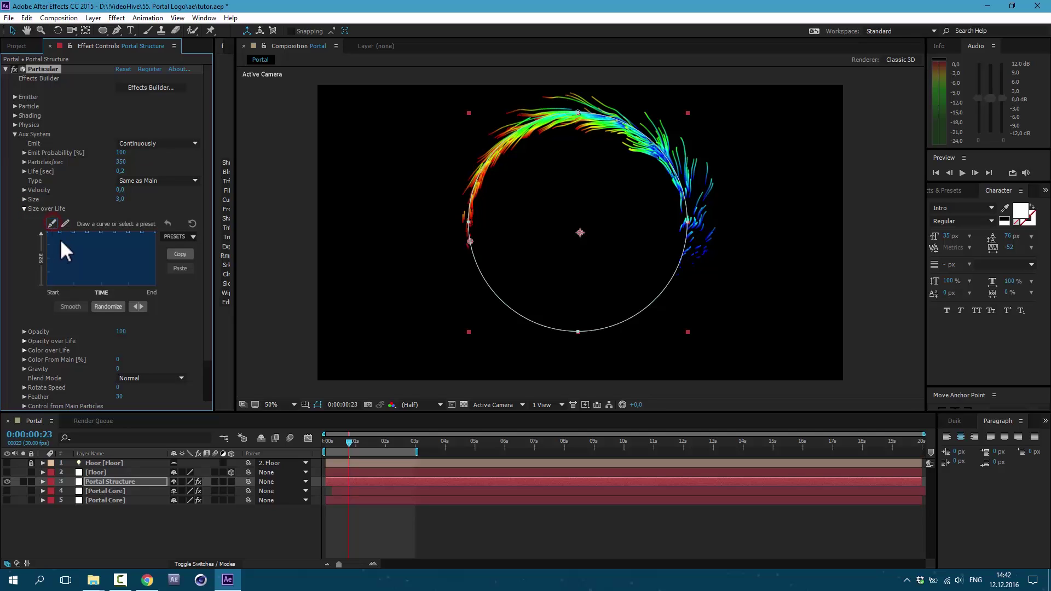
drag(63, 237, 120, 284)
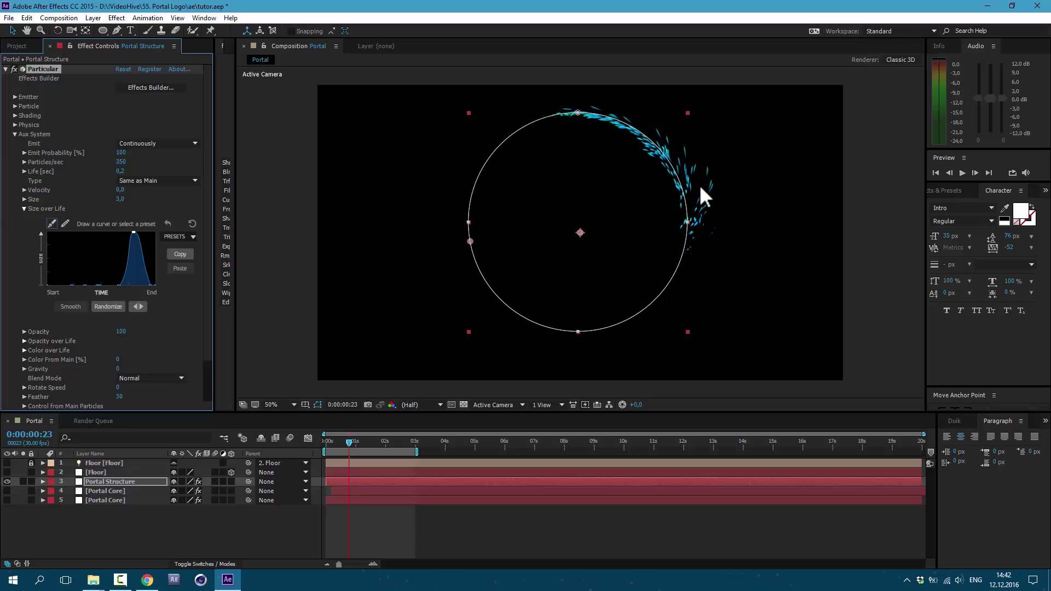
- Set the aux Blend Mode to Add and Color From Main to 100
click(24, 341)
scroll(108, 323, down, 2)
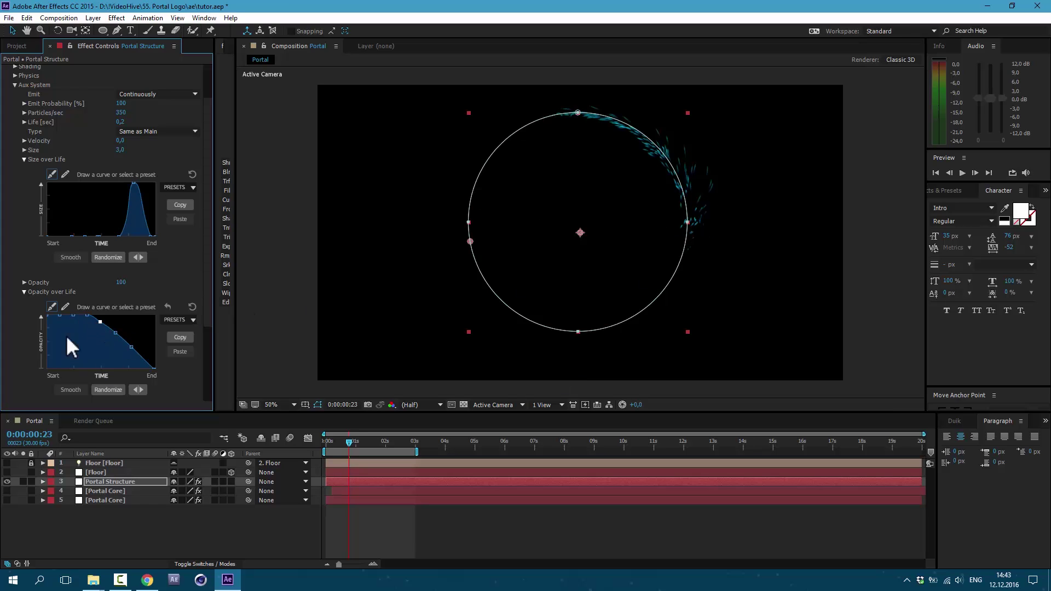
scroll(52, 329, down, 4)
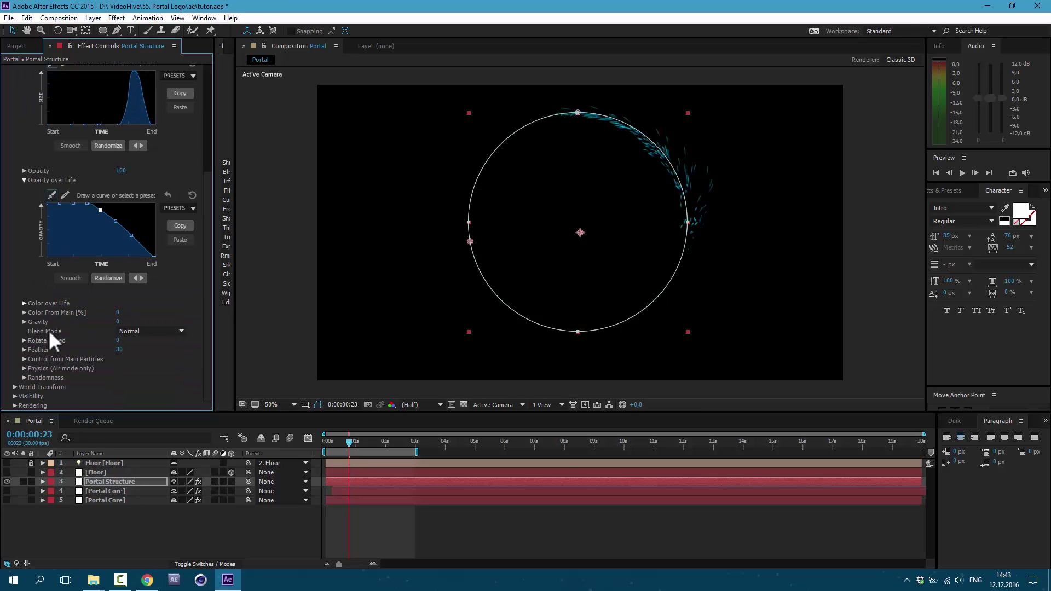
click(160, 331)
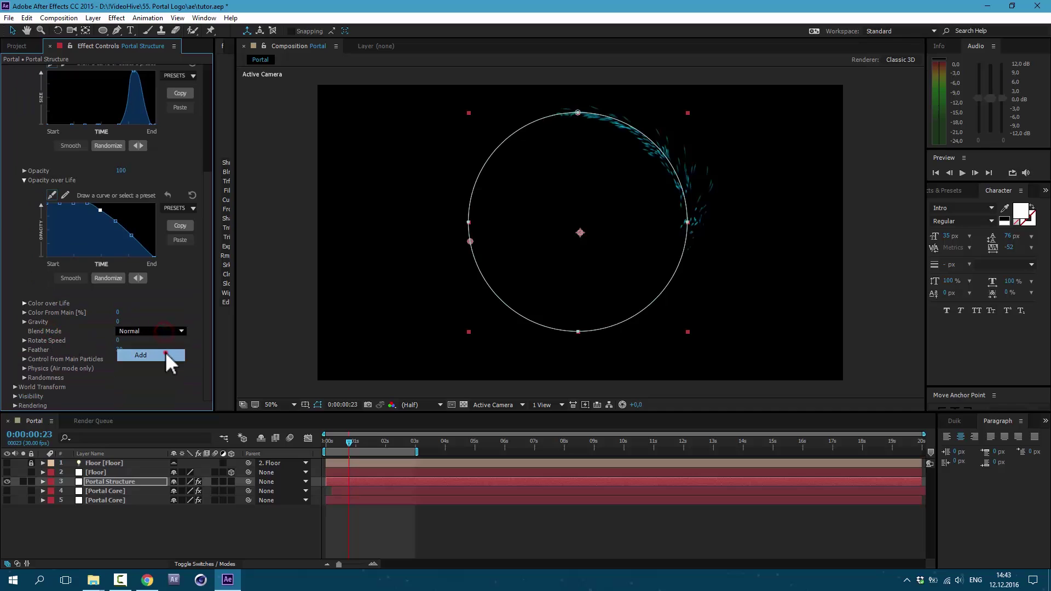
click(166, 354)
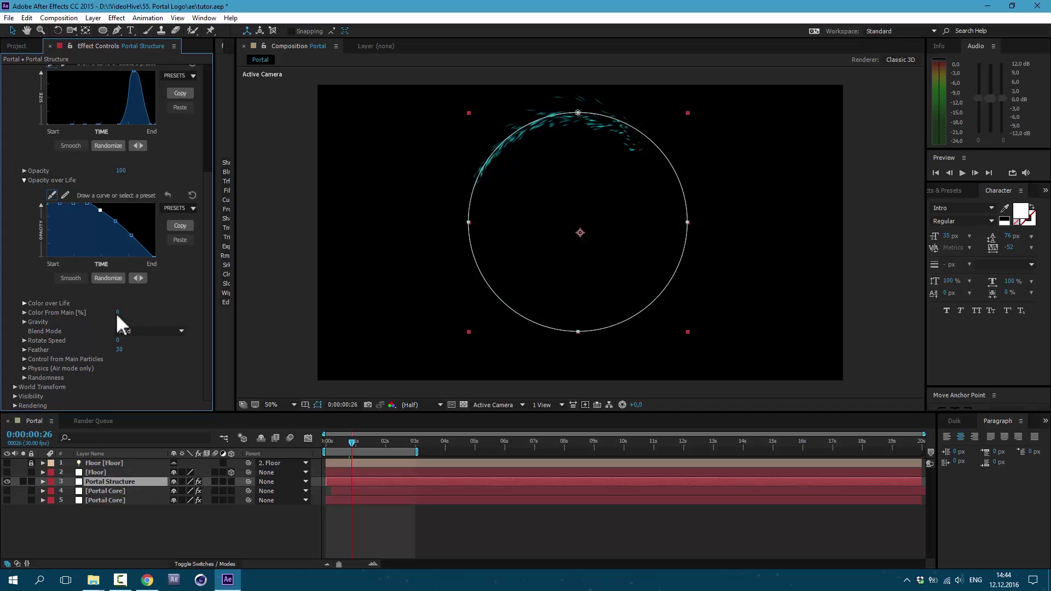
drag(119, 312, 187, 311)
scroll(7, 215, up, 10)
click(6, 69)
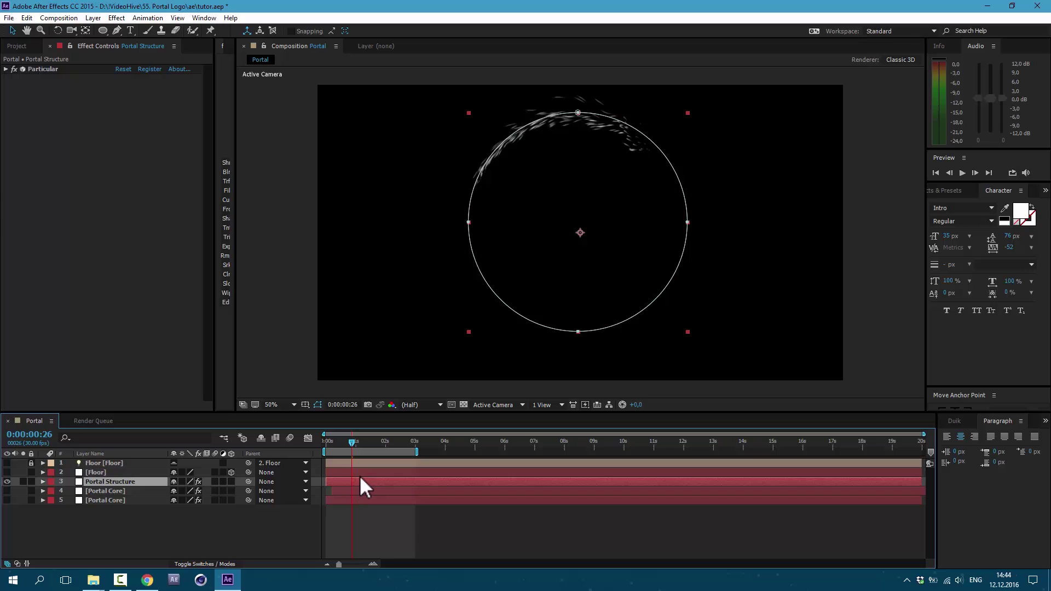
- Shift Portal Structure's position and rotation keyframes later, to about frame 23
key(u)
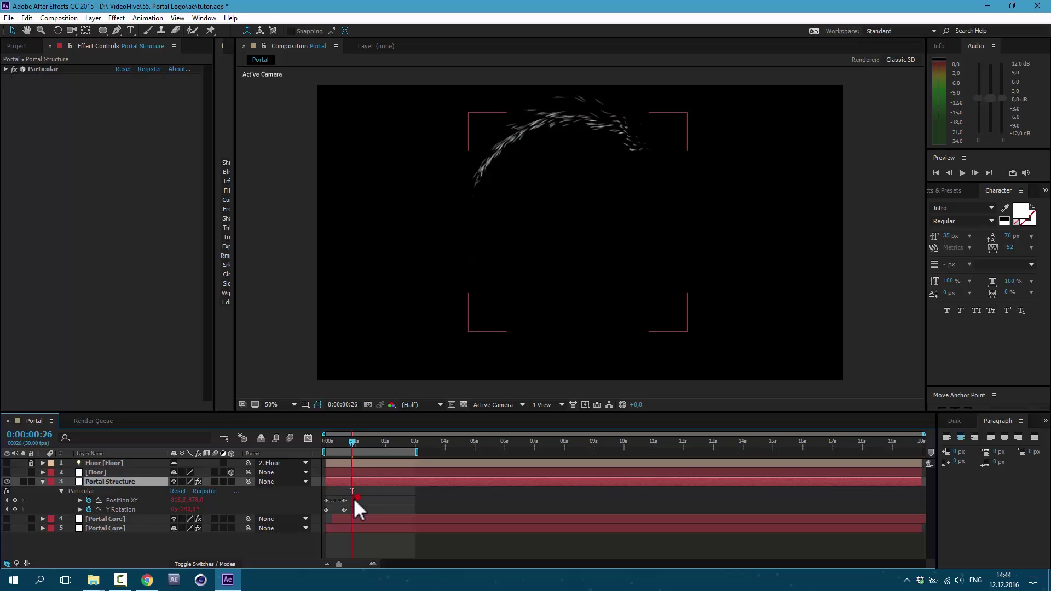
mouse_move(354, 497)
mouse_down()
mouse_move(343, 514)
mouse_move(350, 501)
mouse_up()
click(344, 478)
- Duplicate Portal Structure as Portal Structure 2, show both Portal Core layers, and preview
click(27, 18)
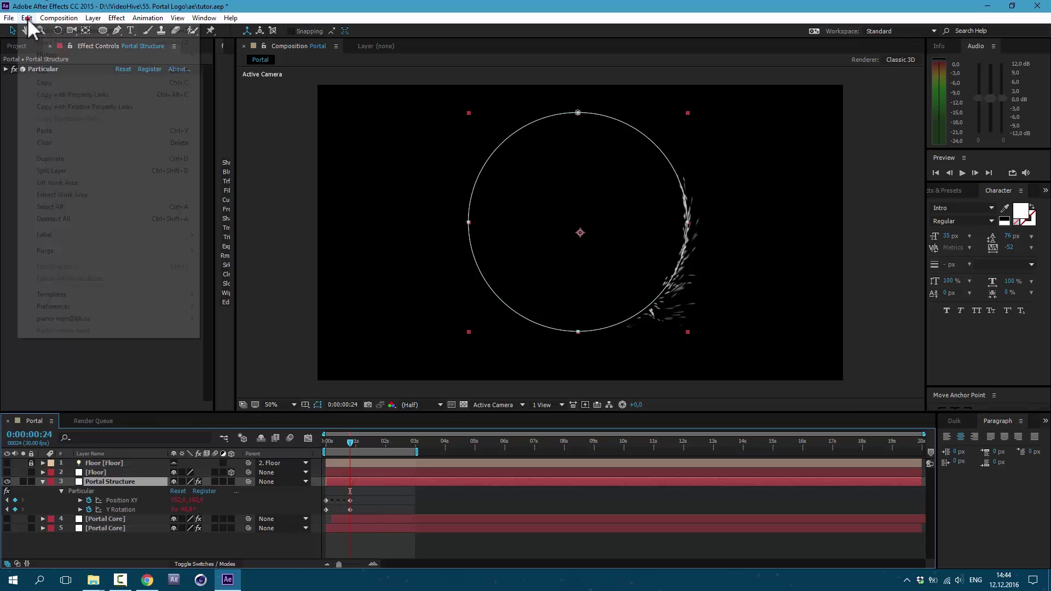
click(71, 159)
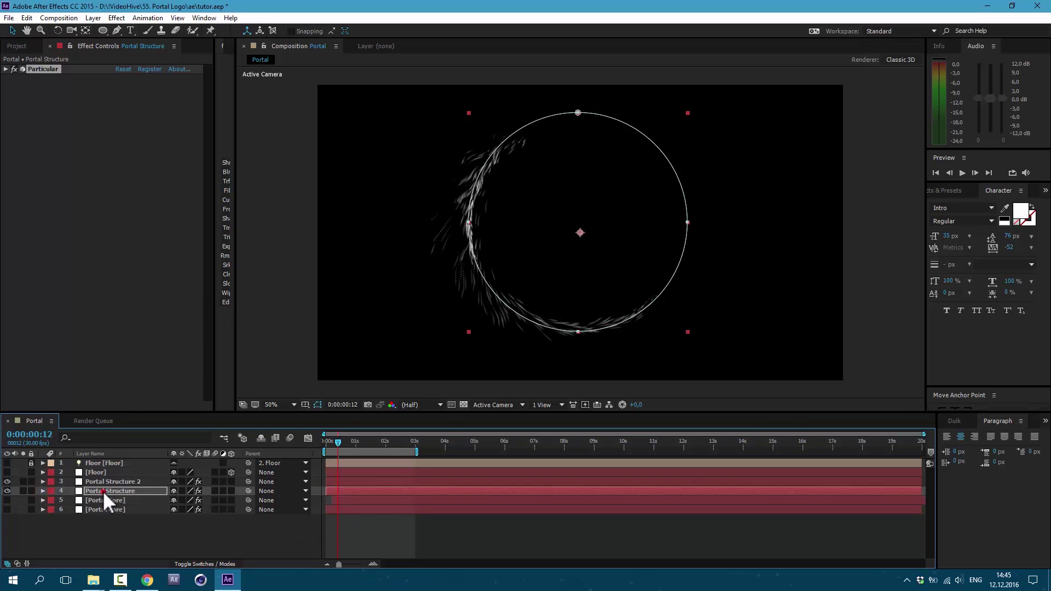
click(103, 481)
click(103, 492)
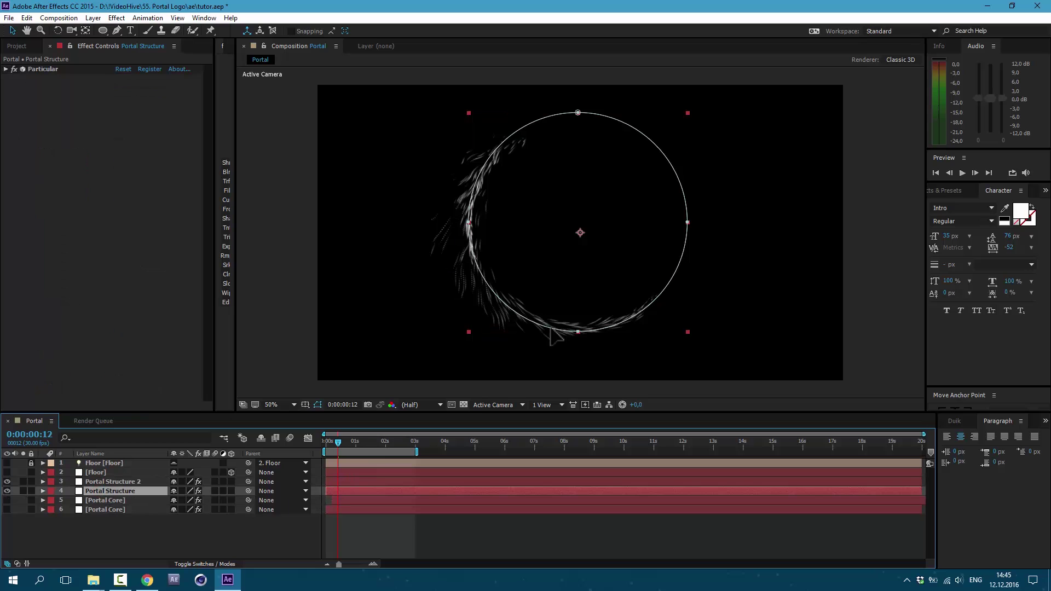
drag(7, 500, 7, 510)
key(space)
click(484, 539)
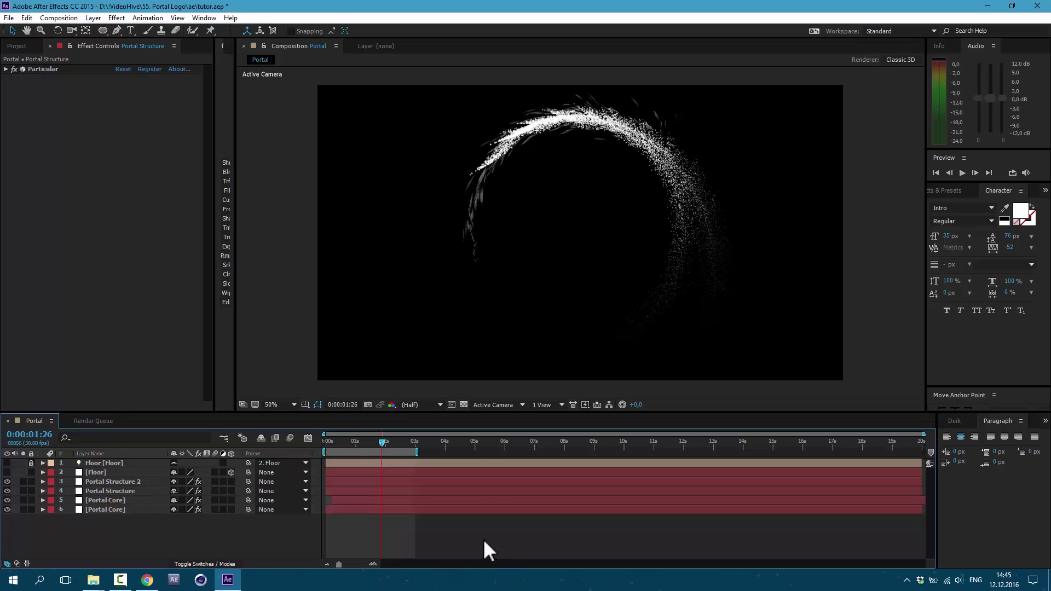
key(space)
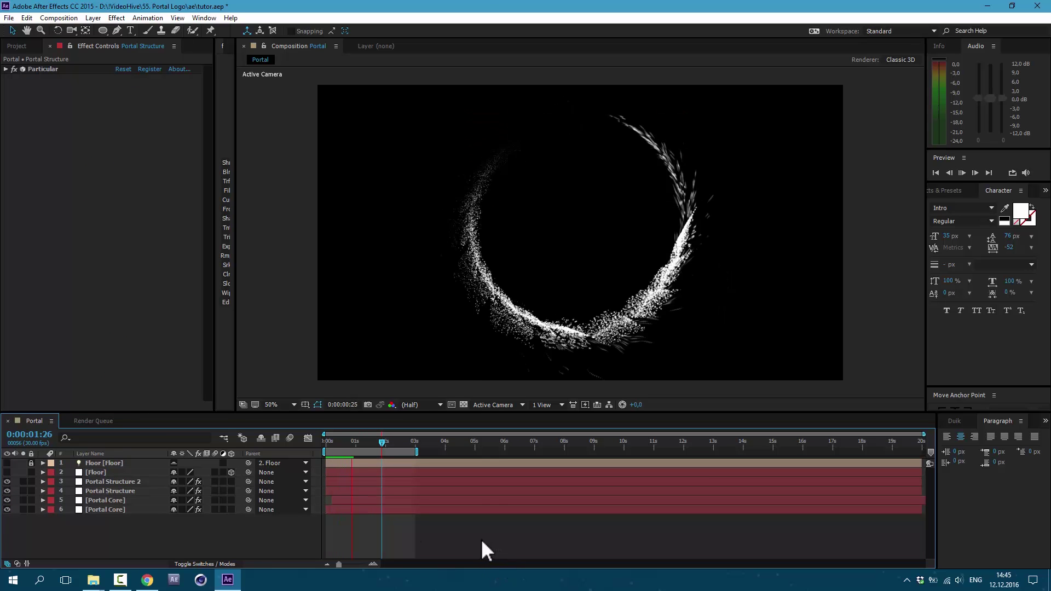
- Duplicate the bottom Portal Core, move it to layer 3, and rename it 'Portal Outter'
alt+click(7, 510)
click(88, 510)
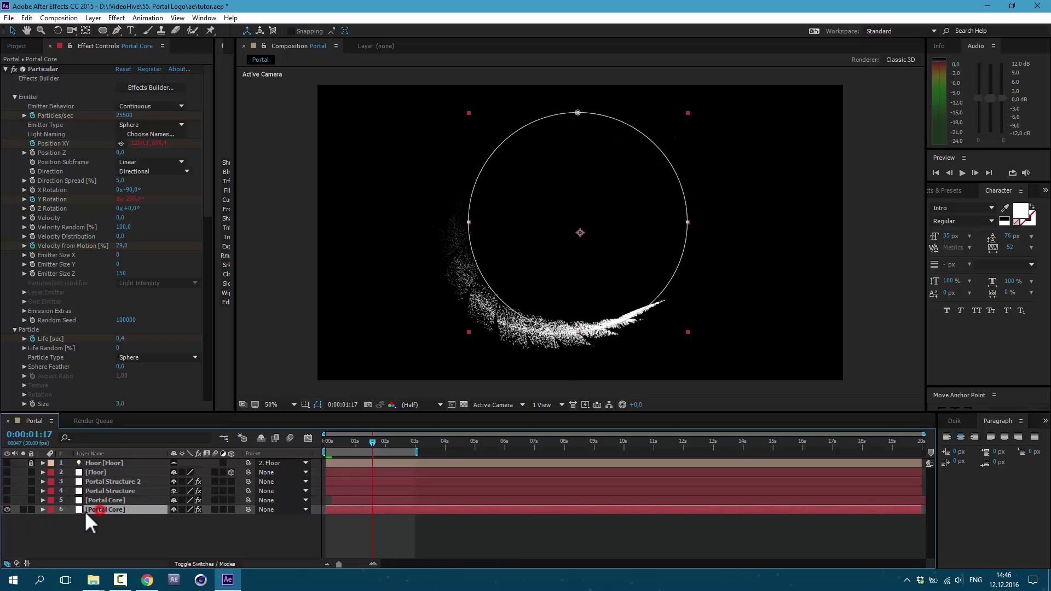
click(27, 18)
click(104, 159)
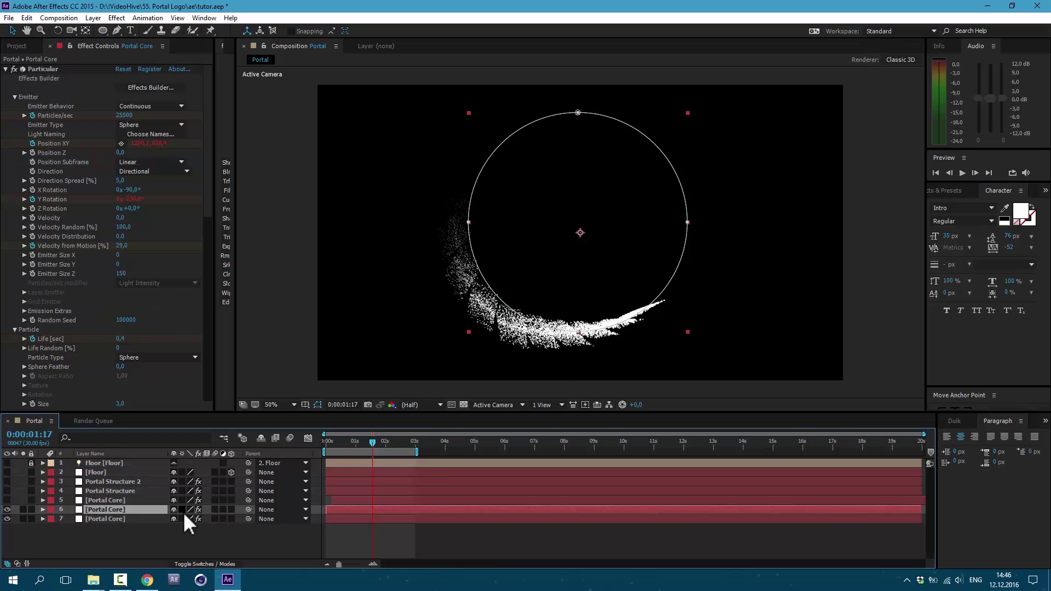
drag(99, 511, 115, 486)
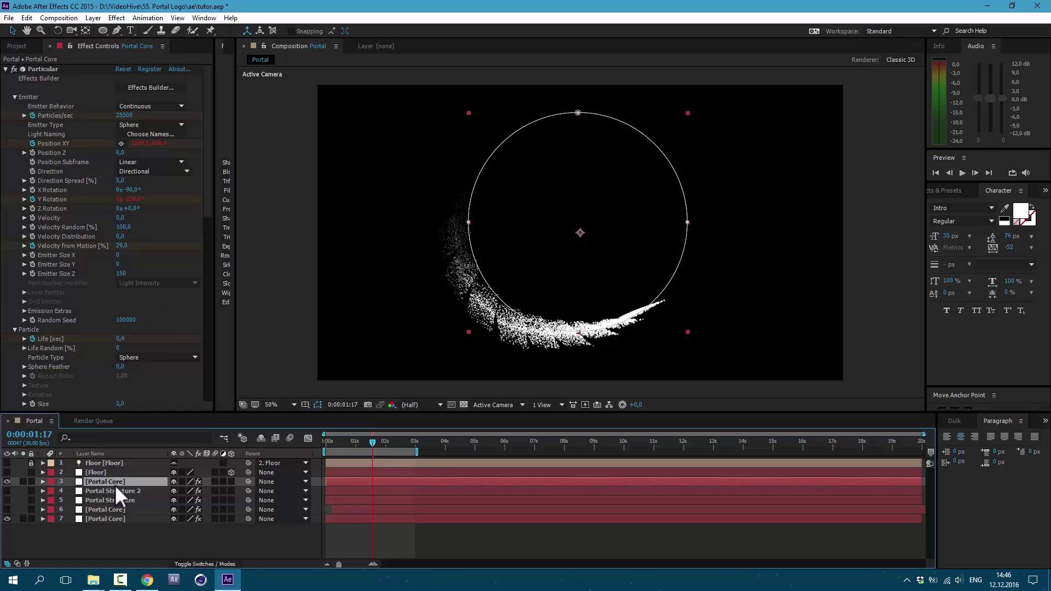
key(Return)
text(Portal Outter)
click(34, 116)
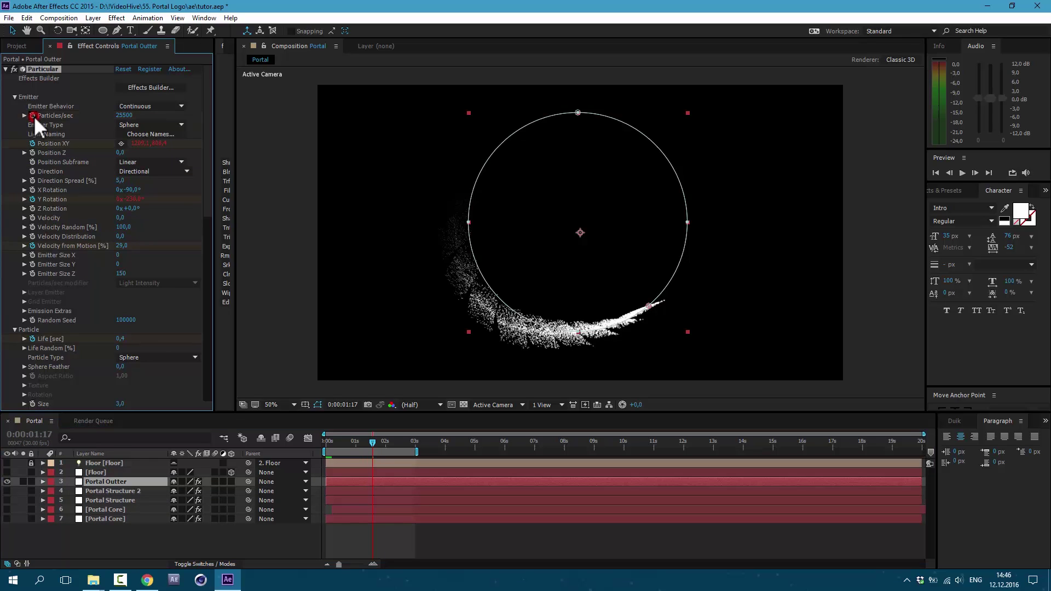
- Set Portal Outter to 20000 particles/sec, Velocity 5600, Distribution 5, Velocity from Motion 20
click(124, 116)
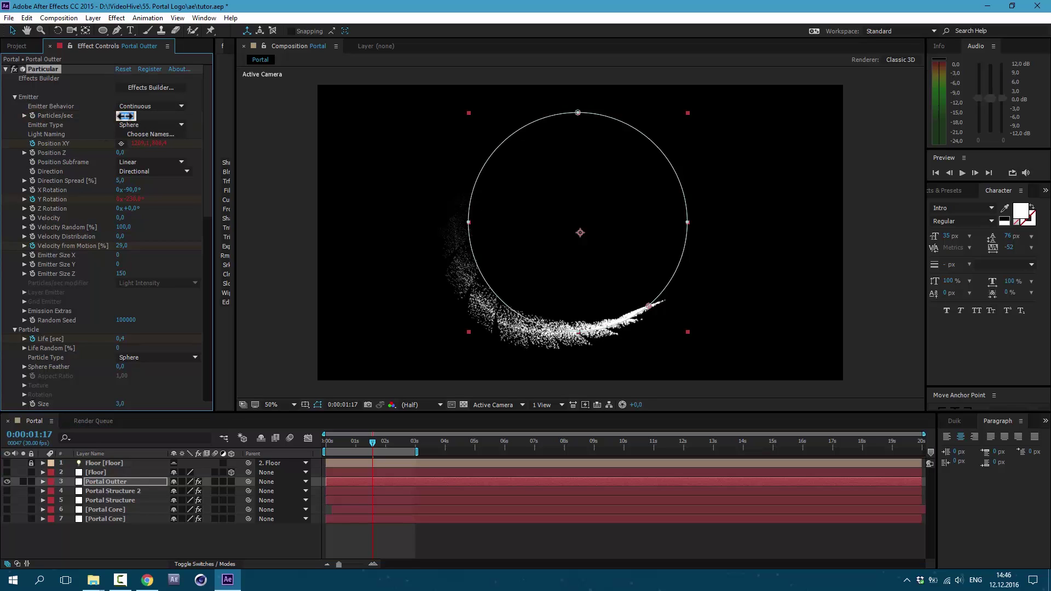
text(20000)
key(Return)
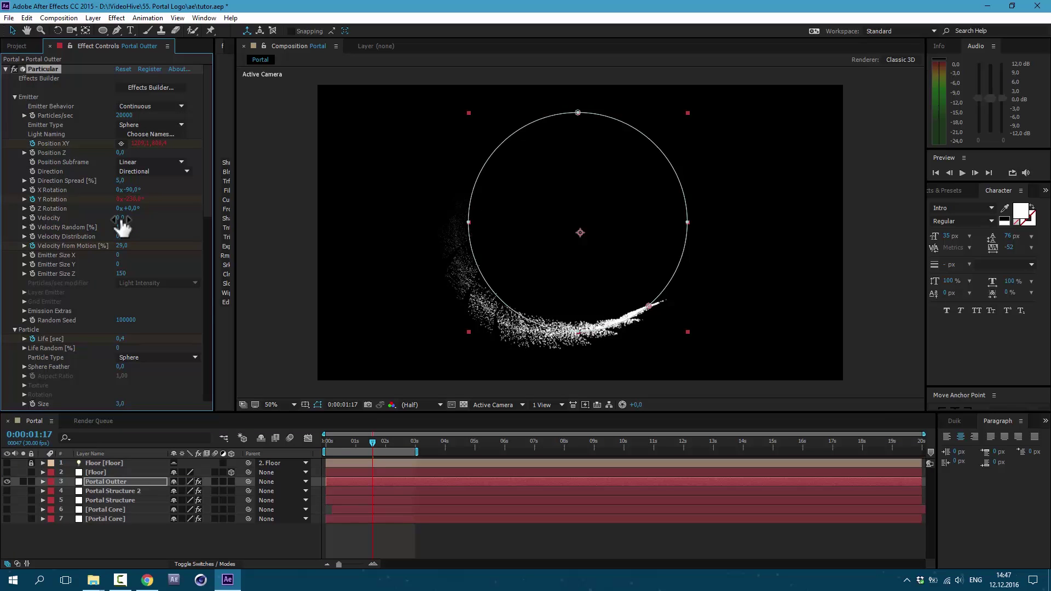
click(120, 218)
key(Return)
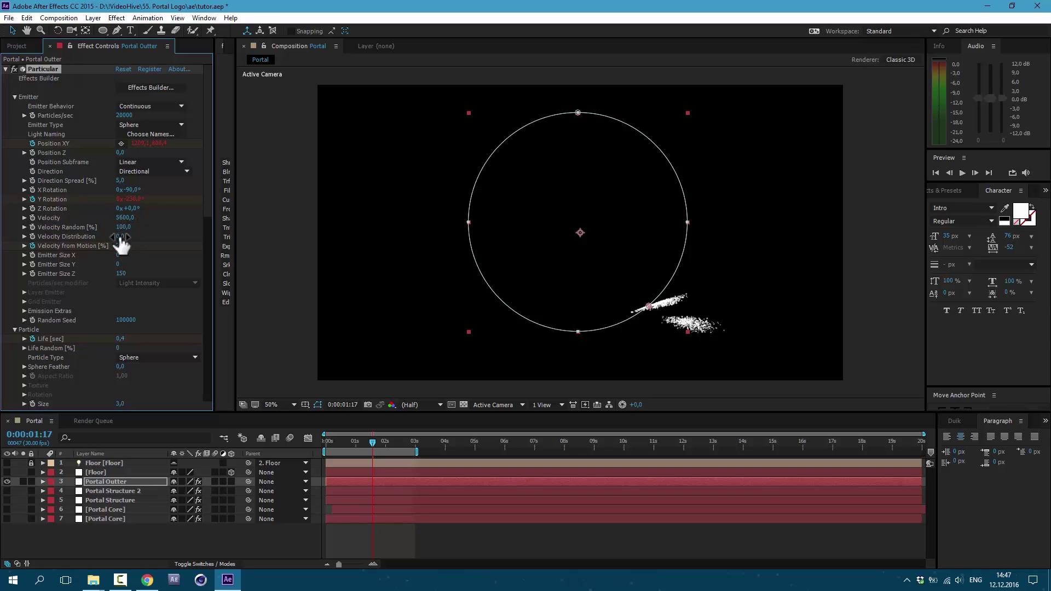
click(120, 237)
text(5)
key(Return)
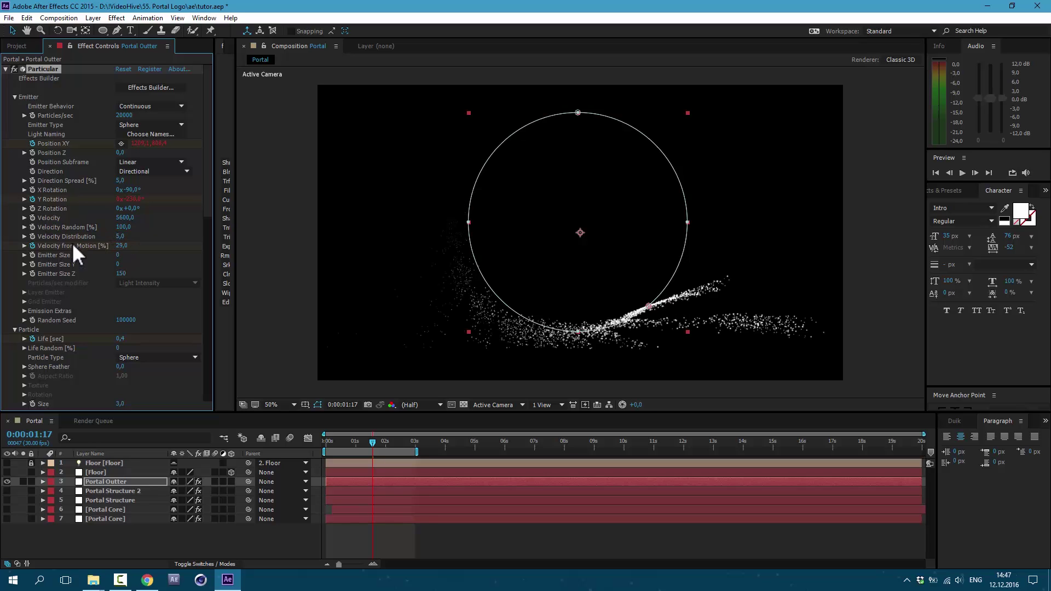
drag(128, 250, 124, 250)
click(125, 247)
text(20)
key(Return)
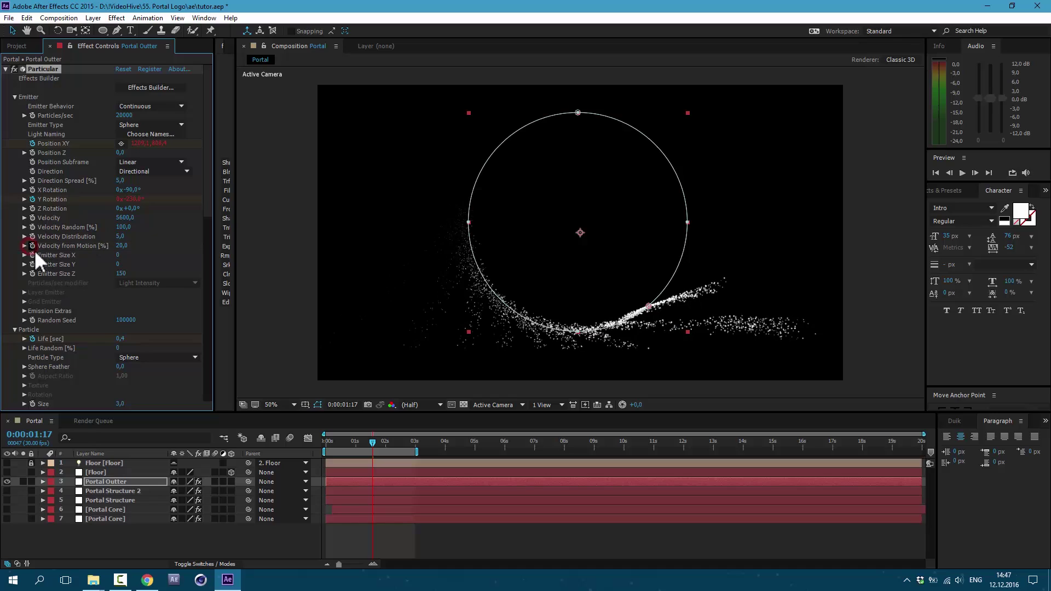
scroll(90, 291, down, 5)
- Set Portal Outter's Life to 0.7 s, plateau its size curve, and duplicate it
scroll(215, 186, down, 1)
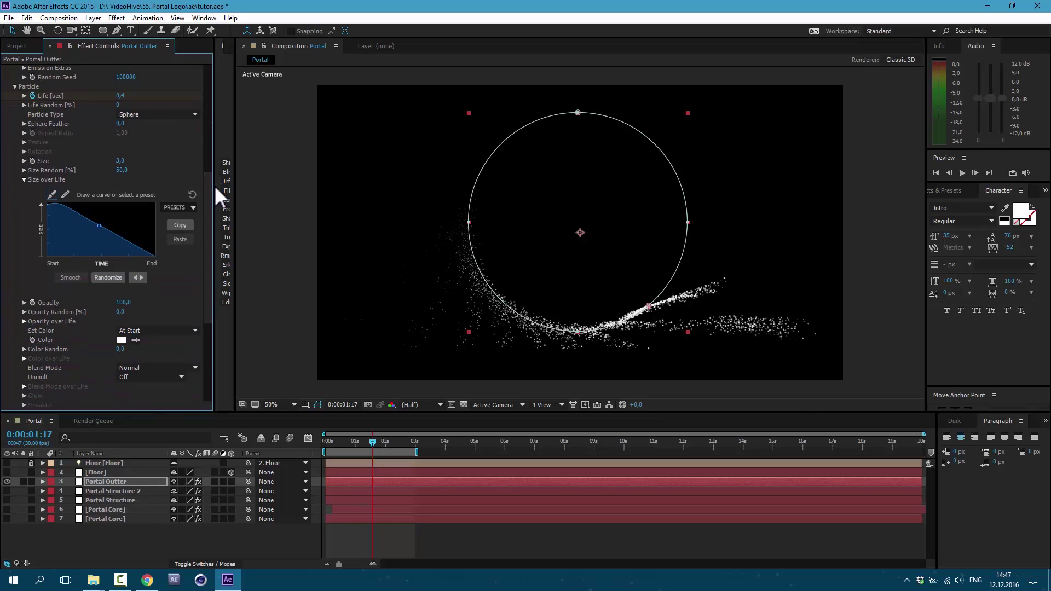
click(120, 96)
key(Return)
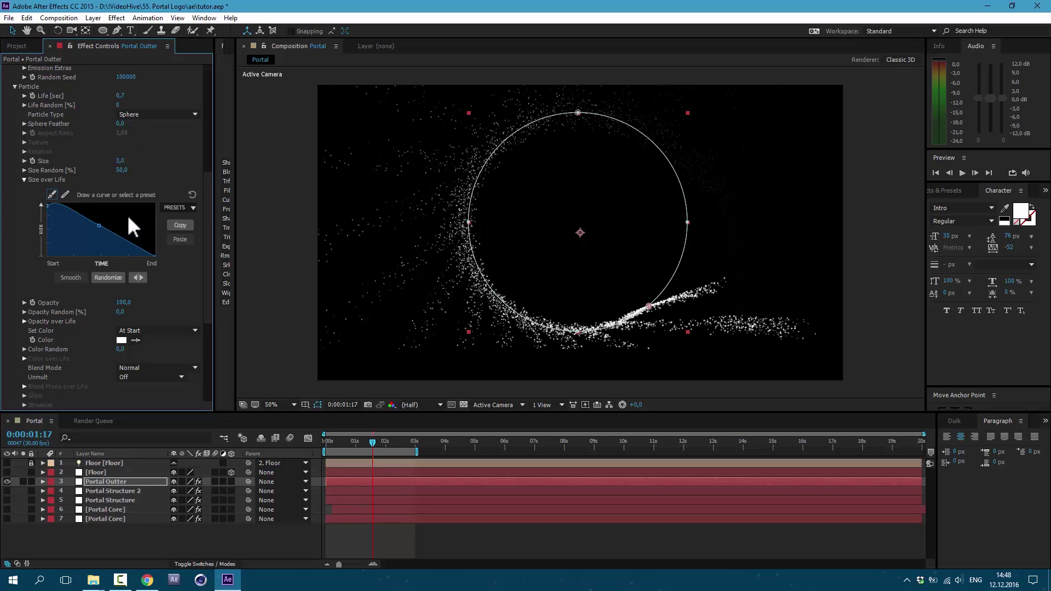
drag(99, 226, 130, 201)
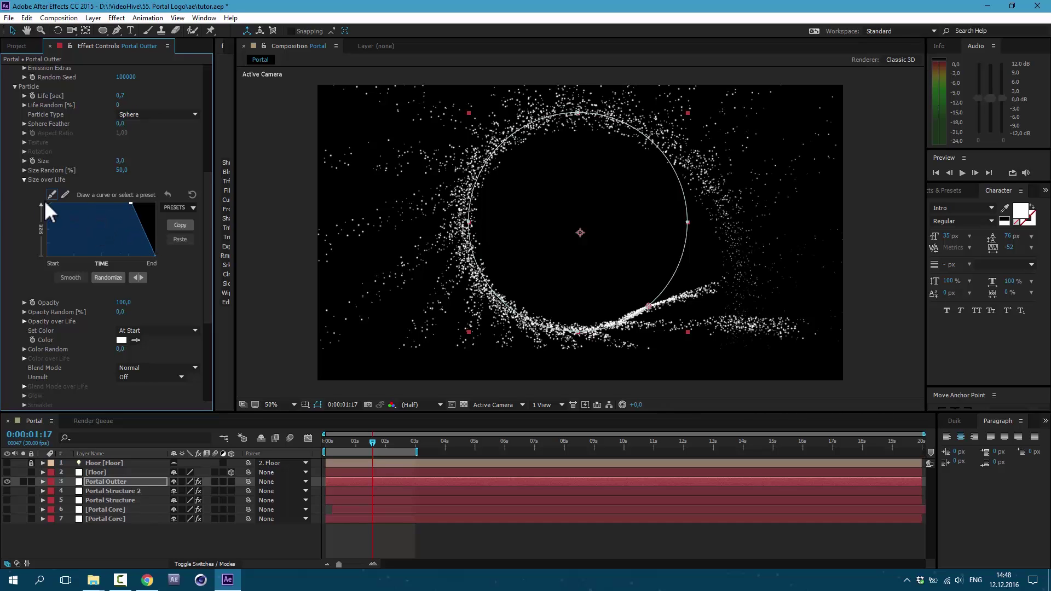
drag(47, 205, 47, 254)
drag(372, 441, 382, 472)
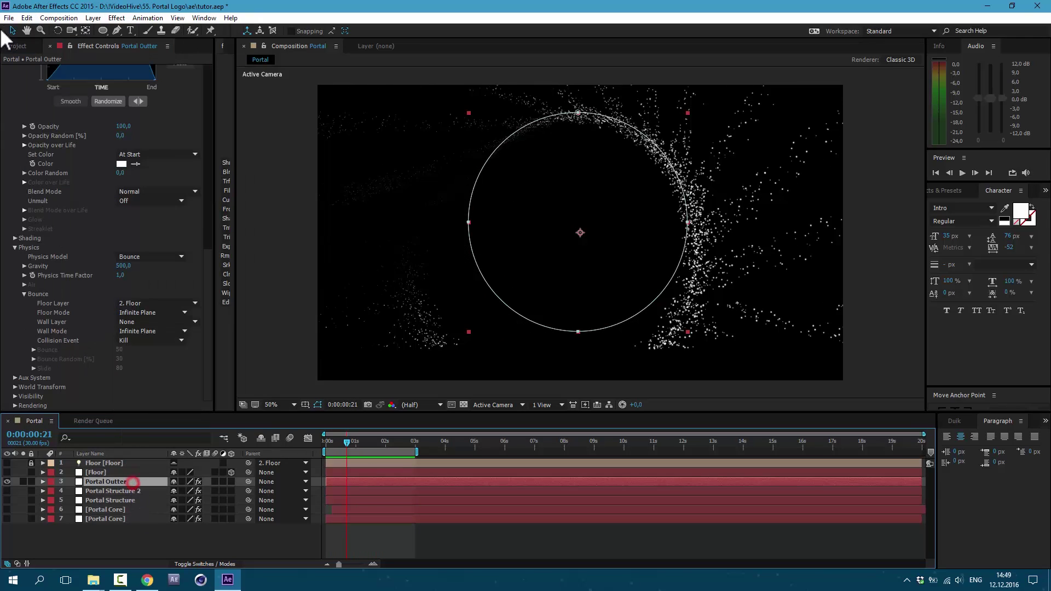
click(26, 18)
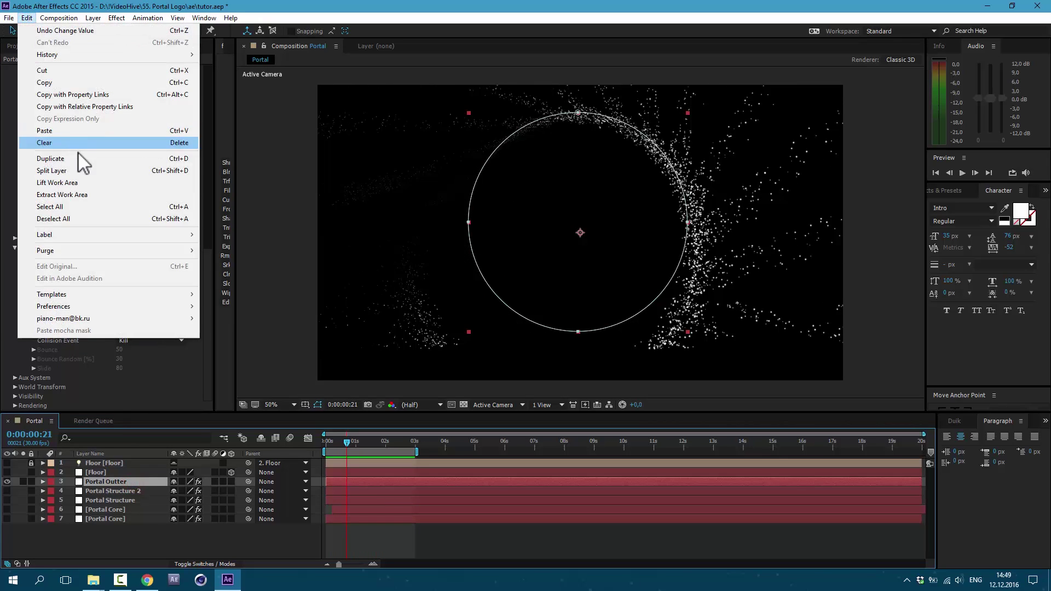
click(80, 154)
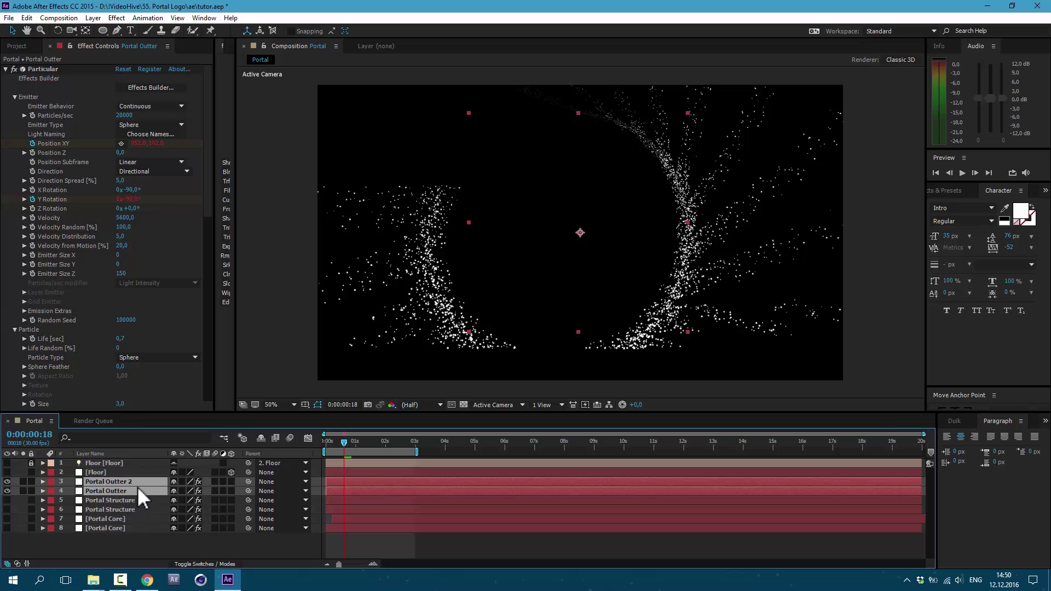
- Step through Portal Outter 2's keyframes and preview both particle streams around the ring
key(u)
key(j)
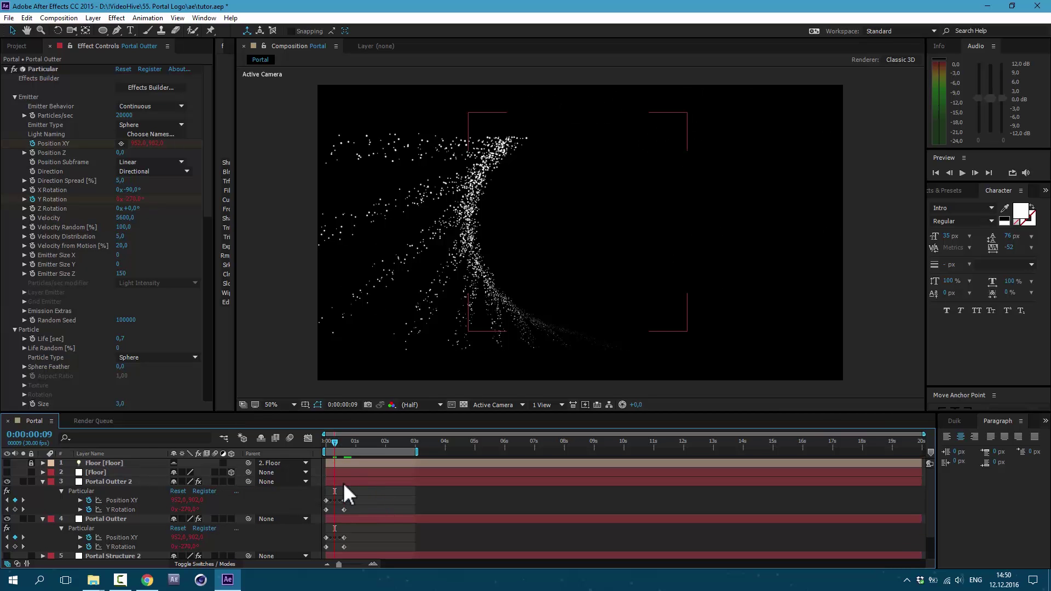
click(346, 481)
key(space)
key(u)
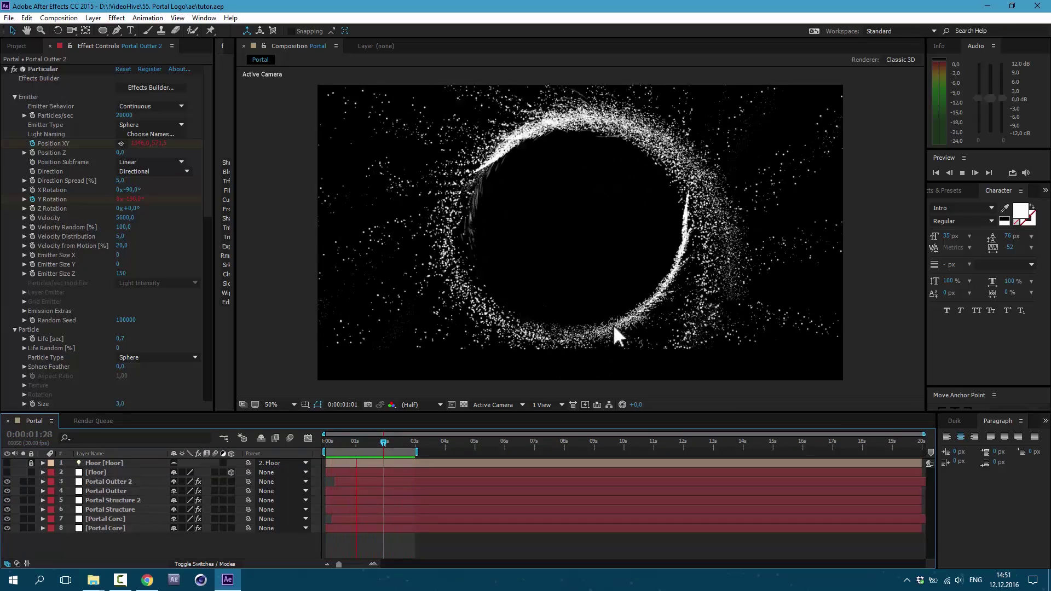
click(133, 491)
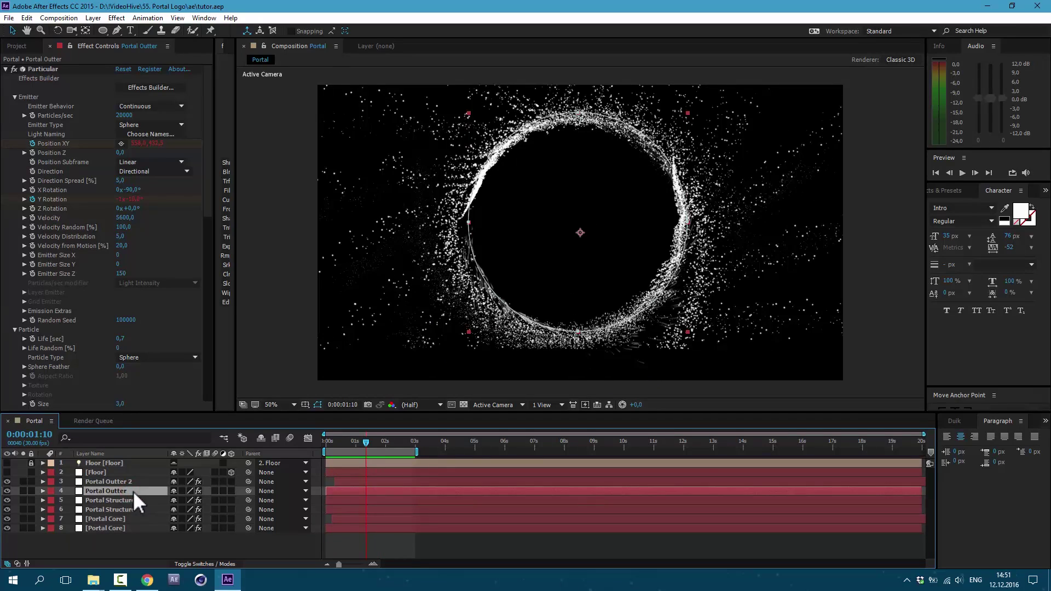
- Hide the other layers and duplicate Portal Outter as a new layer named 'Portal Bounce'
drag(8, 481, 7, 528)
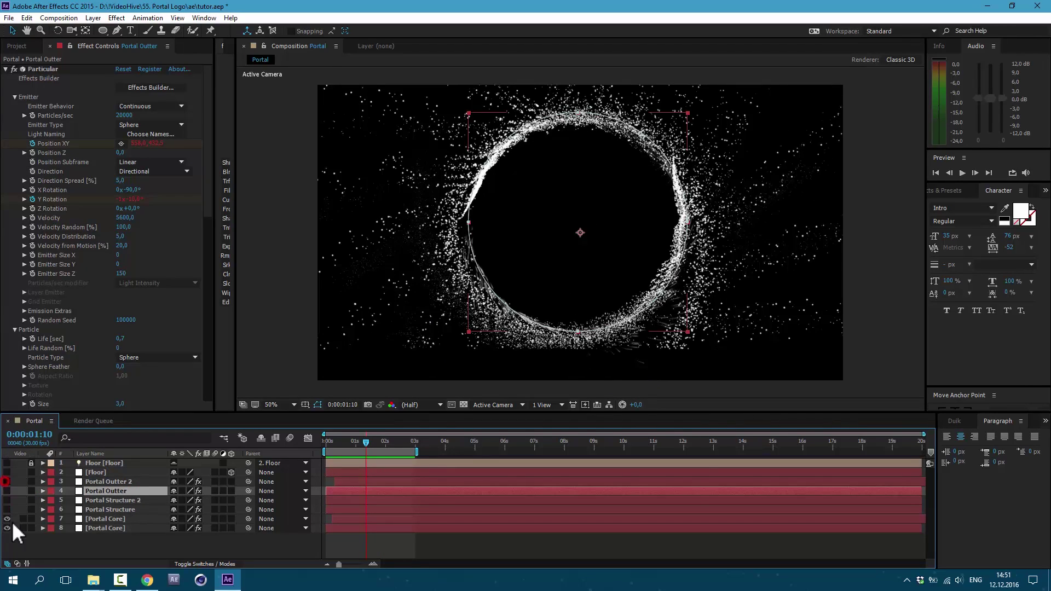
click(27, 18)
click(115, 158)
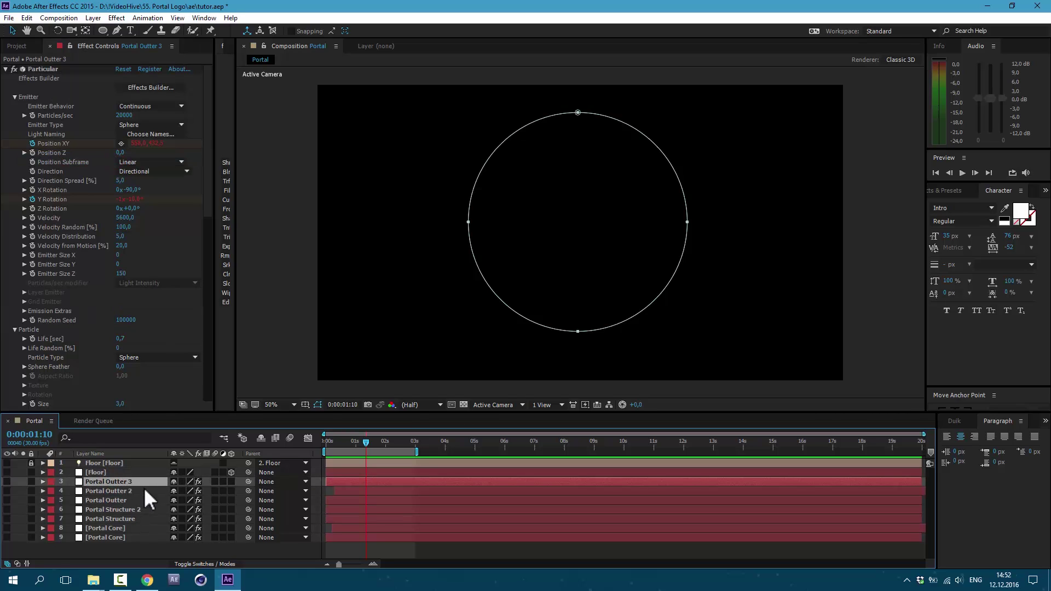
key(Return)
text(Portal Bounce)
key(Return)
- Set Portal Bounce's X Rotation to -120°
click(132, 190)
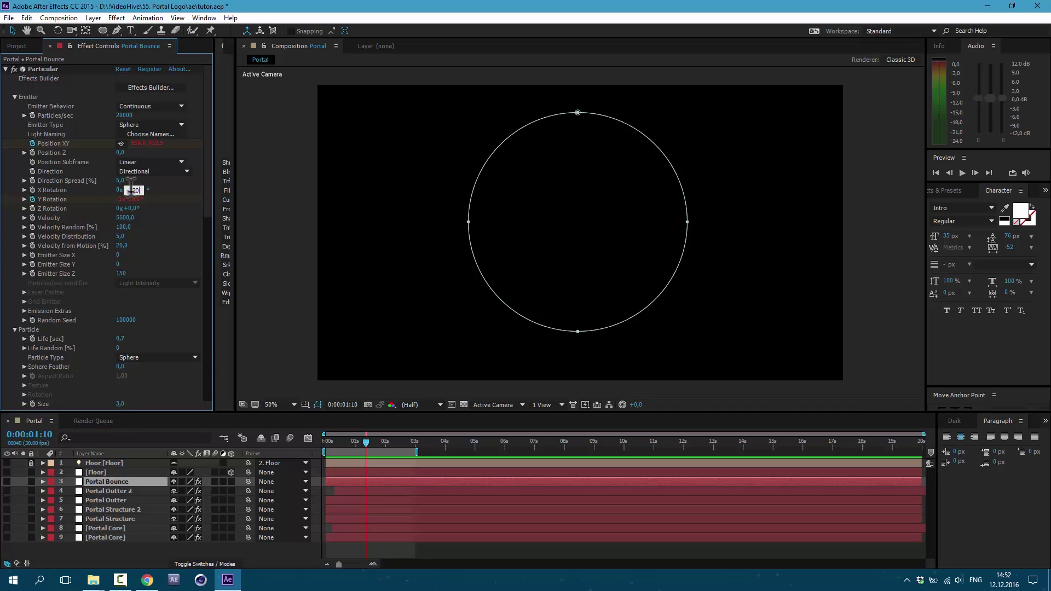
text(-120)
key(Return)
- Show Portal Bounce and set its Y Rotation keyframe at 0:00:00:18 to 0°
click(7, 481)
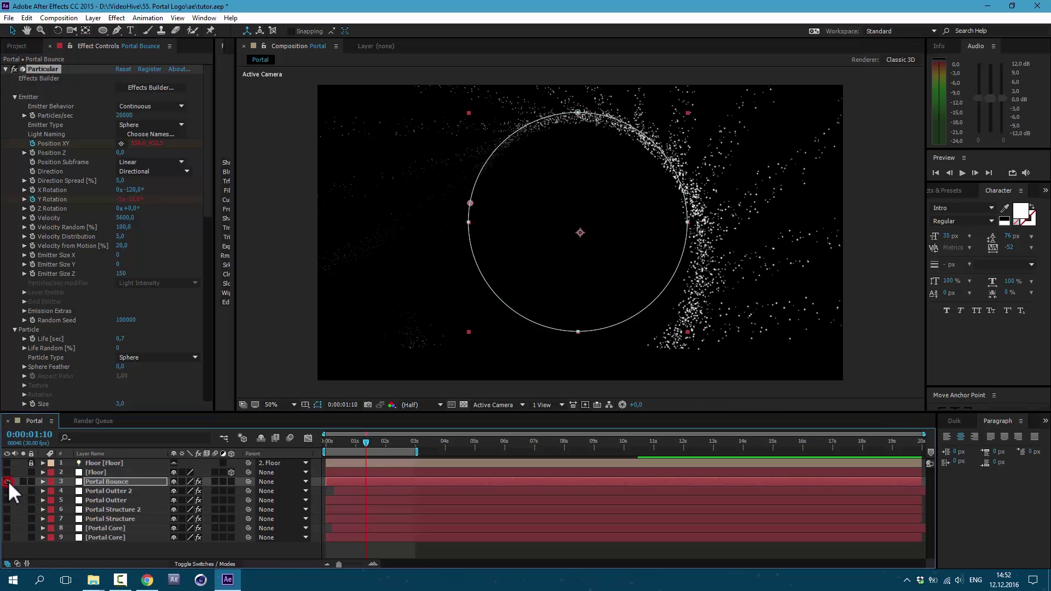
click(130, 482)
key(u)
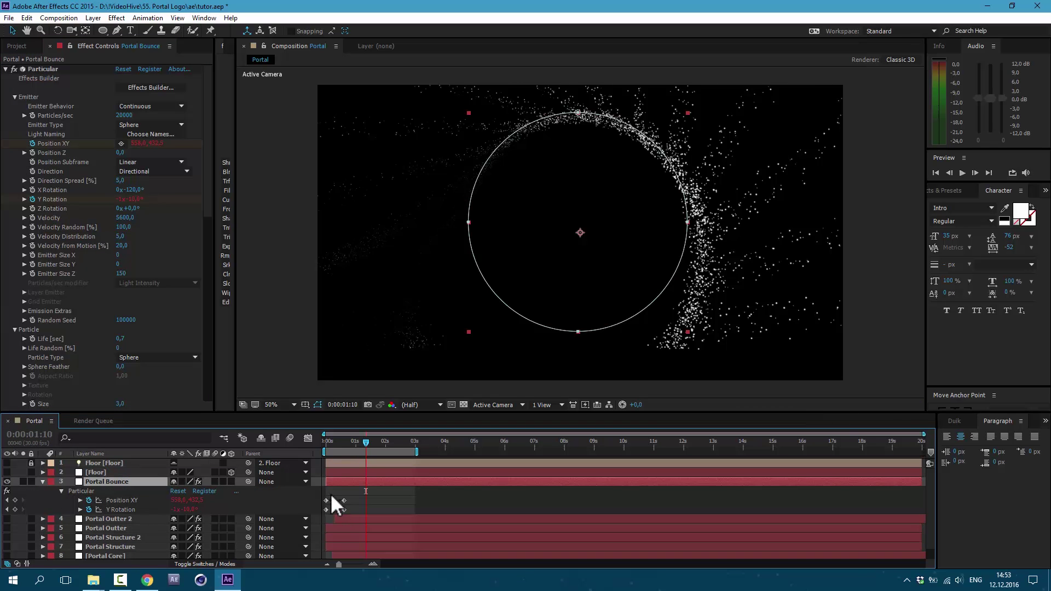
click(346, 440)
drag(350, 507, 335, 513)
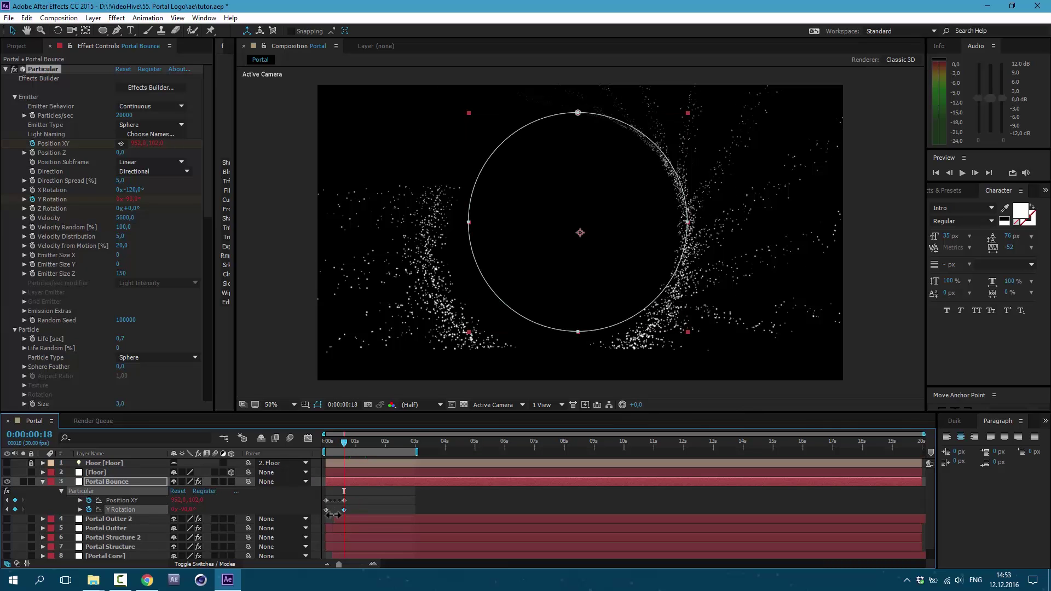
click(187, 510)
key(Return)
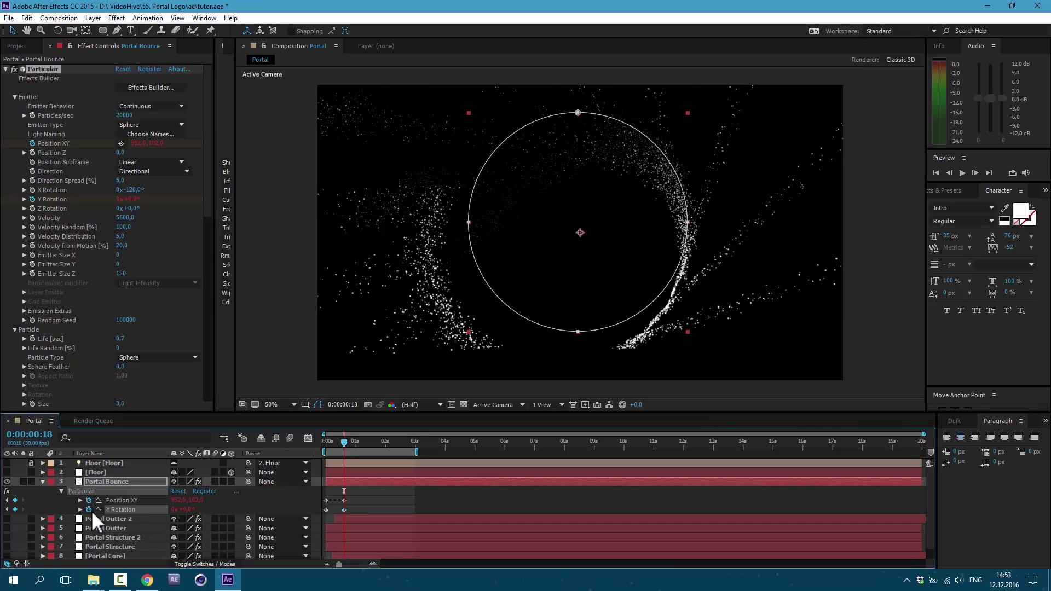
alt+click(88, 509)
- Replace the Y Rotation expression with wiggle(5,200) and scrub to check the swinging stream
text(loopOut())
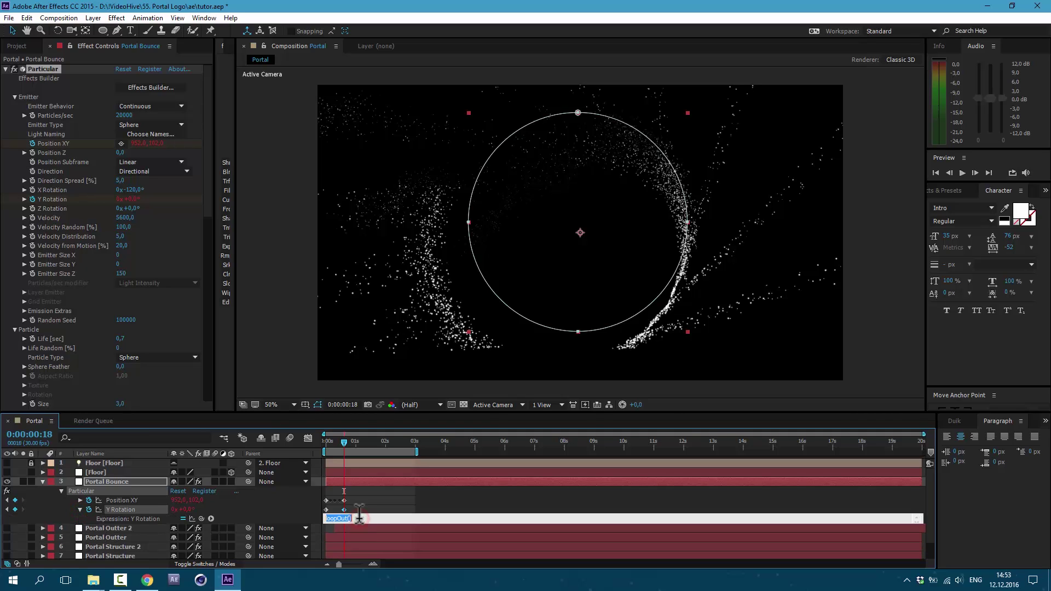
text(wiggle(5),200))
drag(337, 443, 387, 467)
click(125, 218)
text(3000)
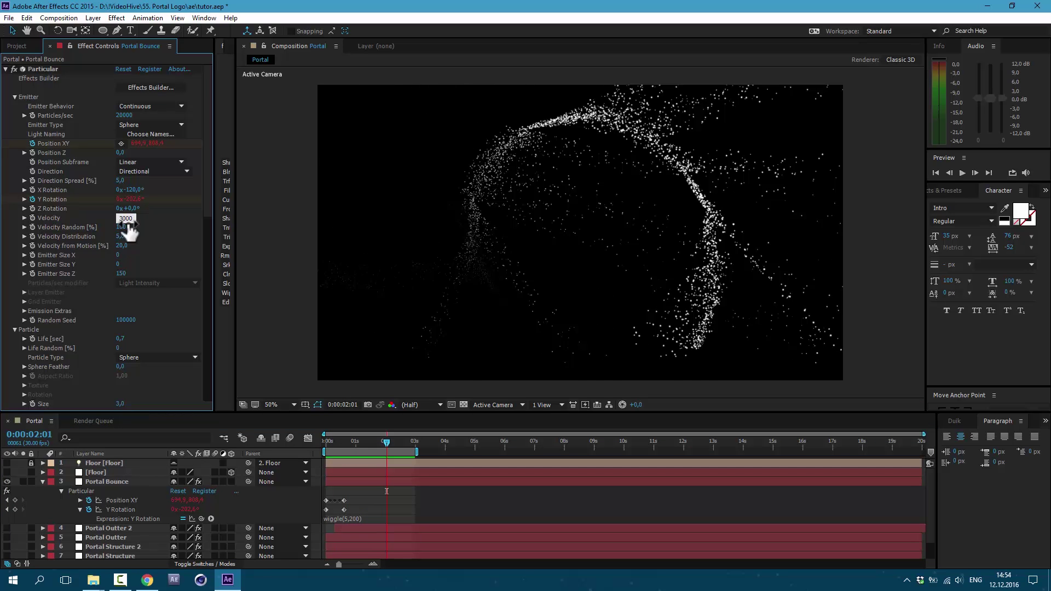
- Set Velocity 3000 and Emitter Size Z 1000, and move the Size over Life peak later
key(Return)
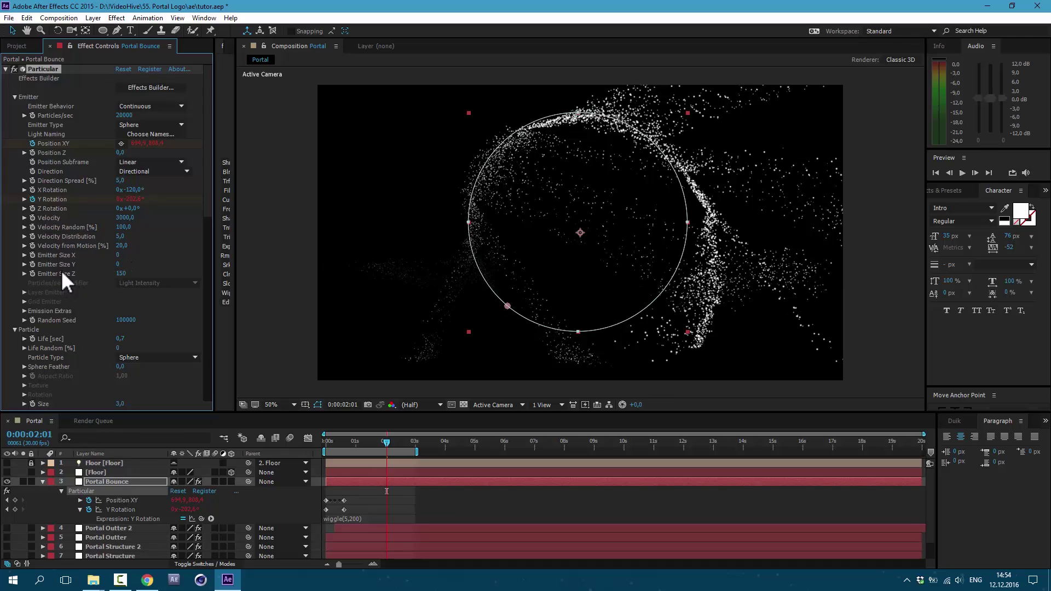
click(120, 274)
text(1000)
key(Return)
scroll(51, 272, down, 5)
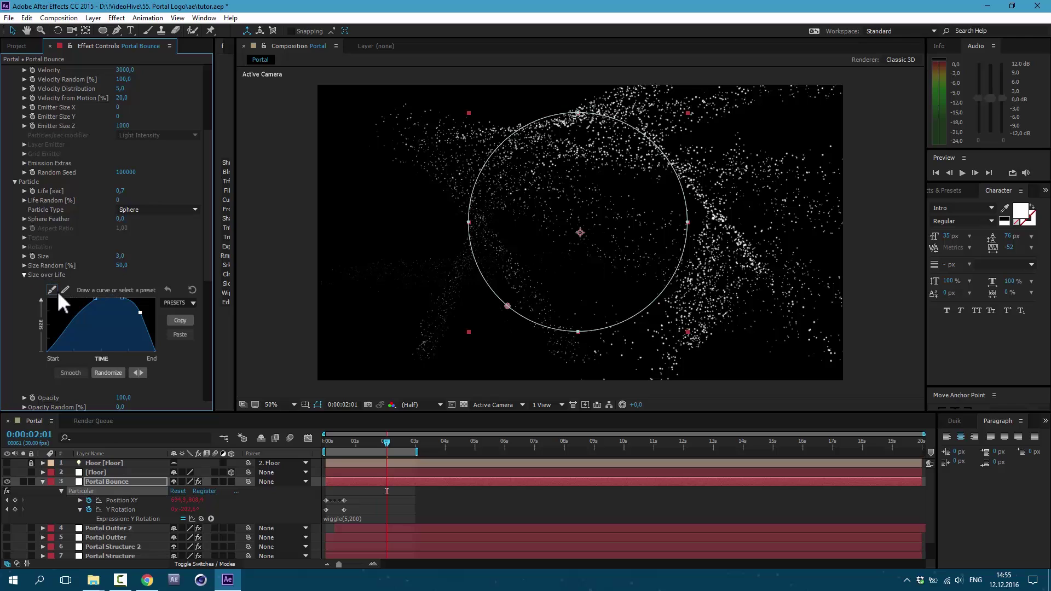
drag(93, 301, 137, 298)
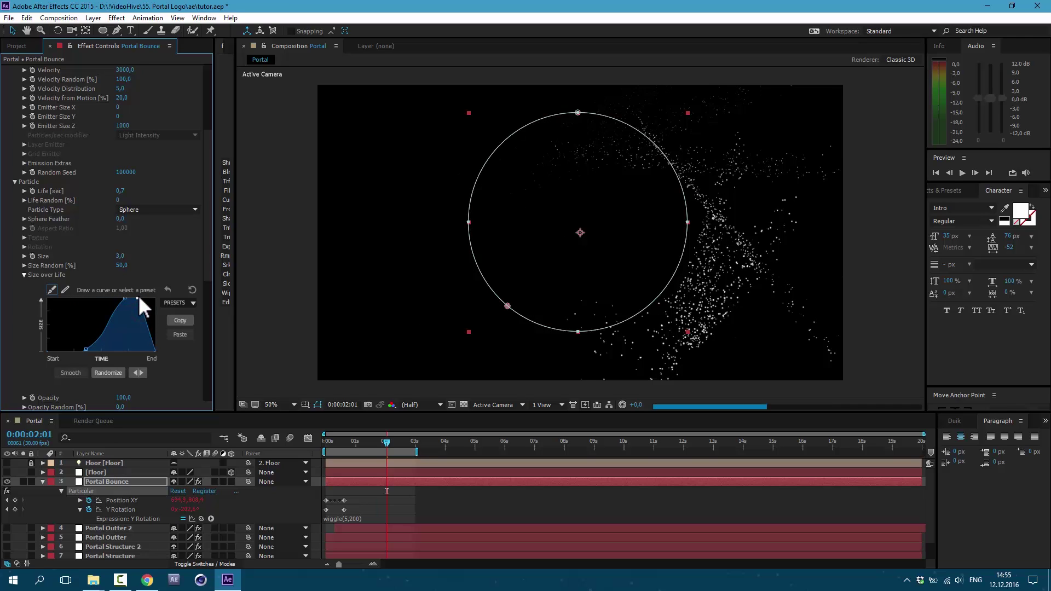
key(space)
scroll(24, 301, down, 5)
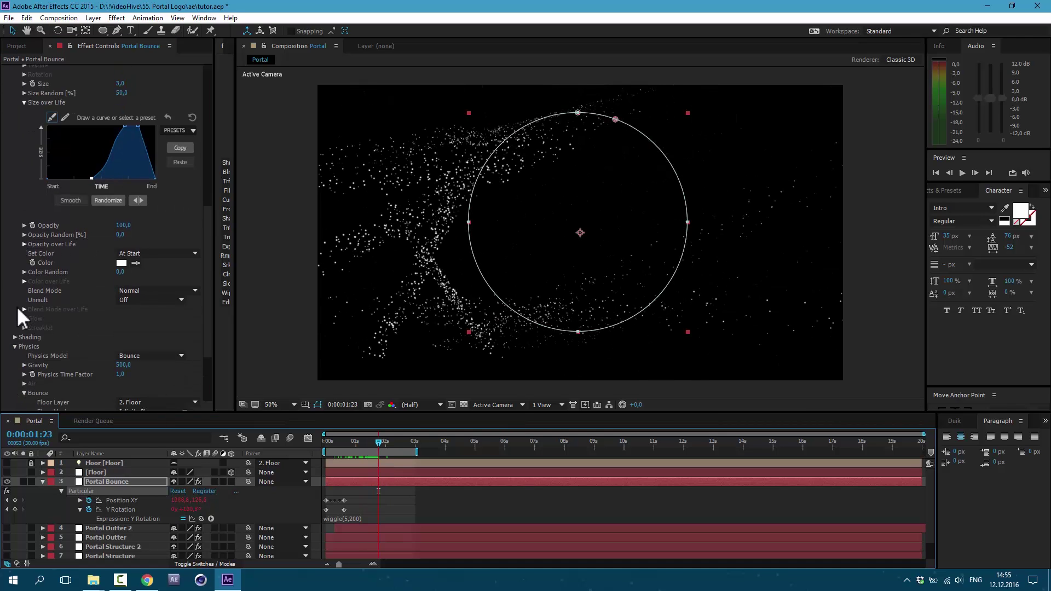
- Raise Portal Bounce's Physics Gravity to 1500
scroll(14, 310, down, 3)
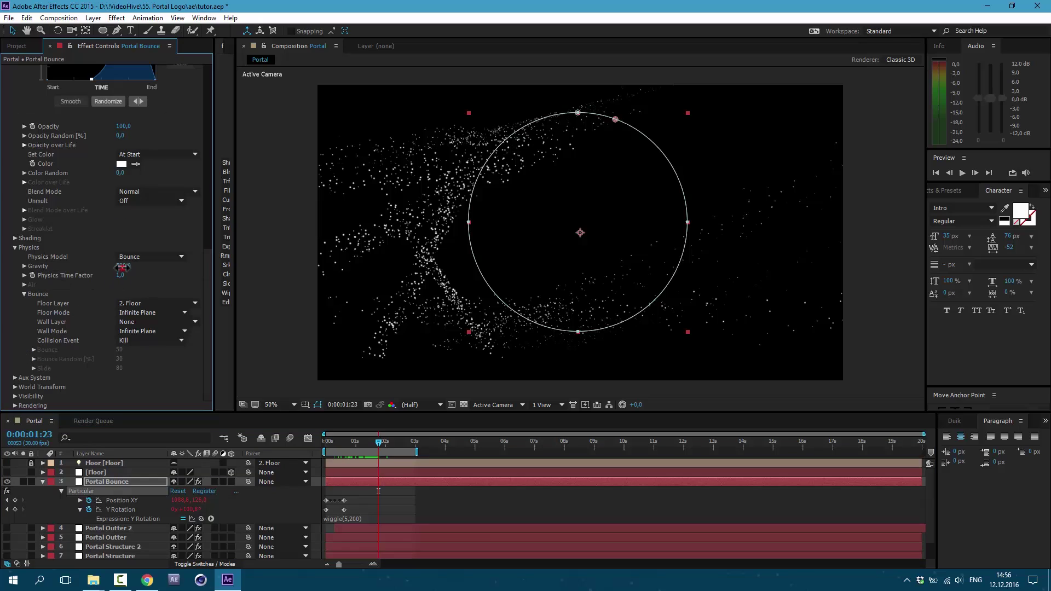
text(1500)
key(Return)
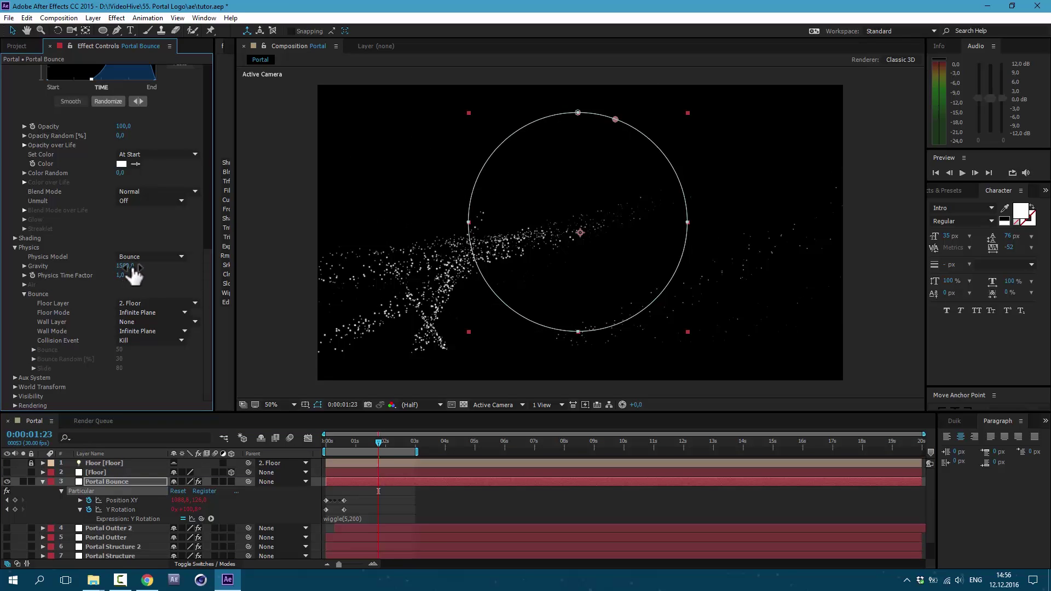
- Set Collision Event to Bounce with Bounce 14 and Slide 35, then preview
click(150, 343)
click(150, 354)
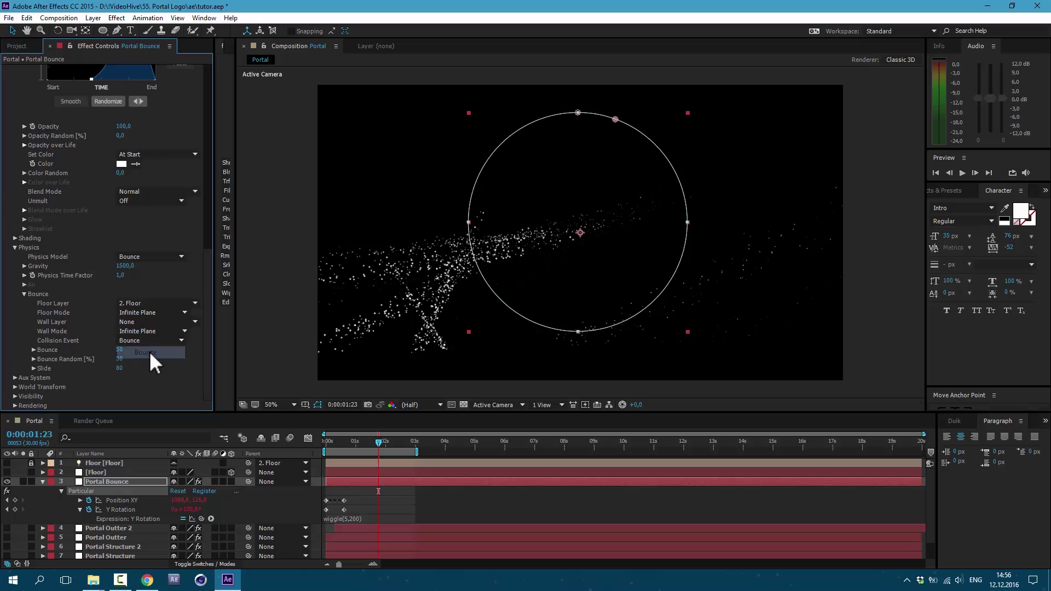
click(118, 351)
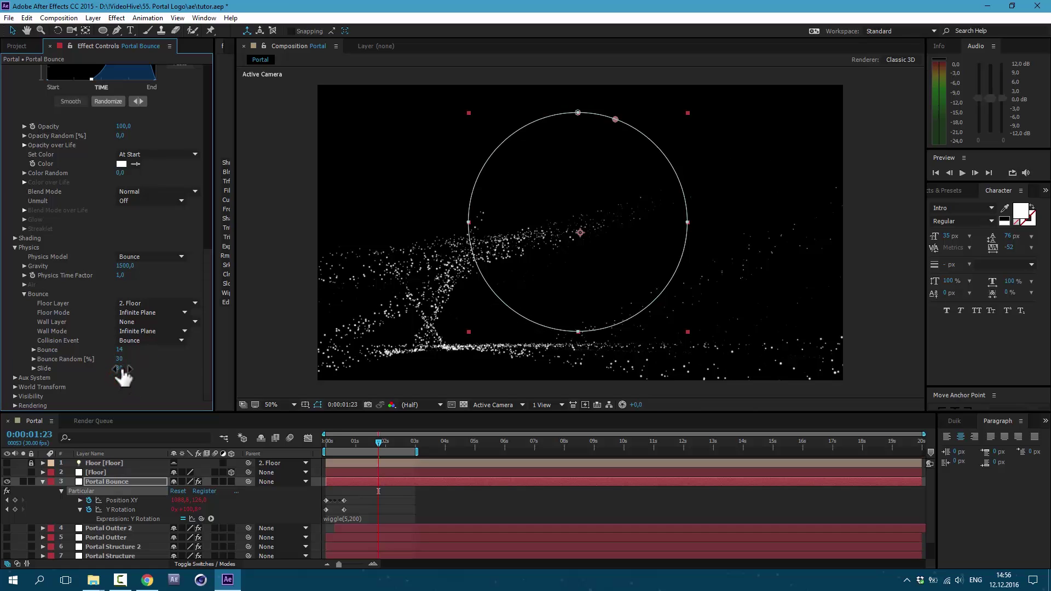
click(121, 368)
text(35)
key(Return)
key(space)
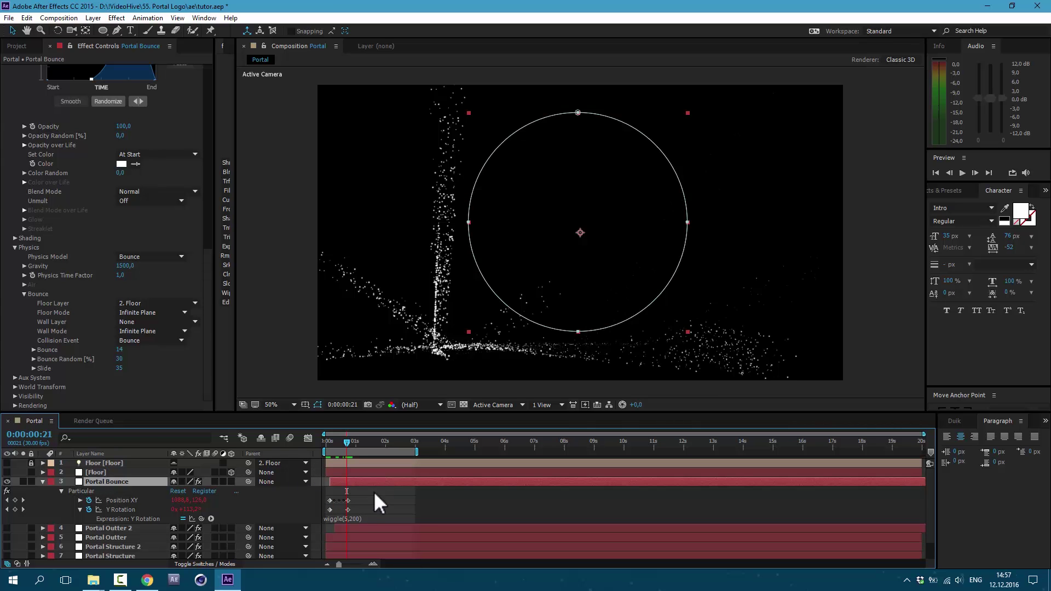
click(42, 482)
- Show layers 4–9 and enable motion blur on the three particle layers and the comp
drag(8, 493, 7, 537)
key(space)
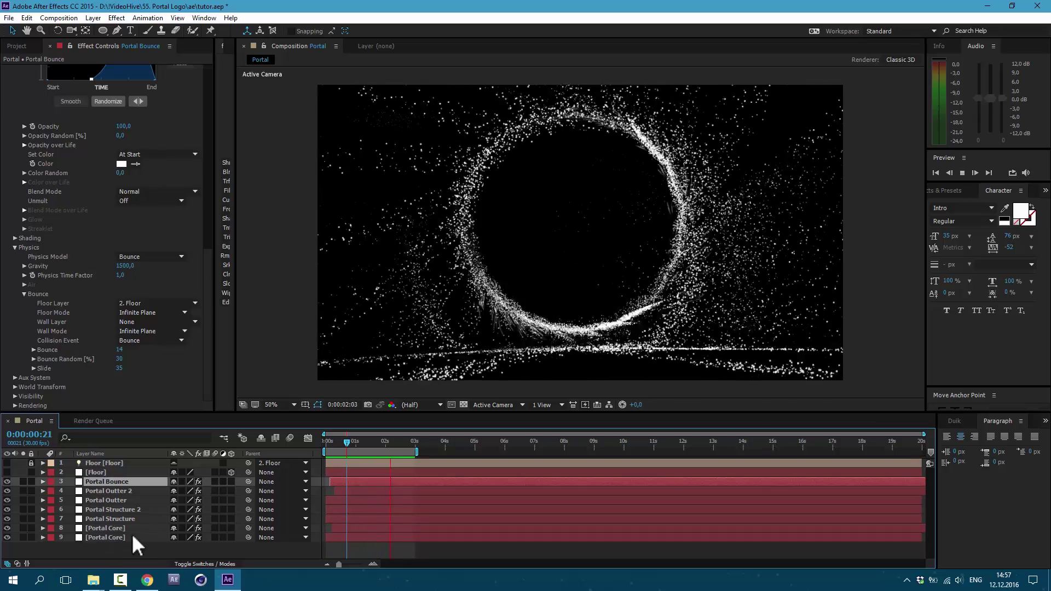
key(space)
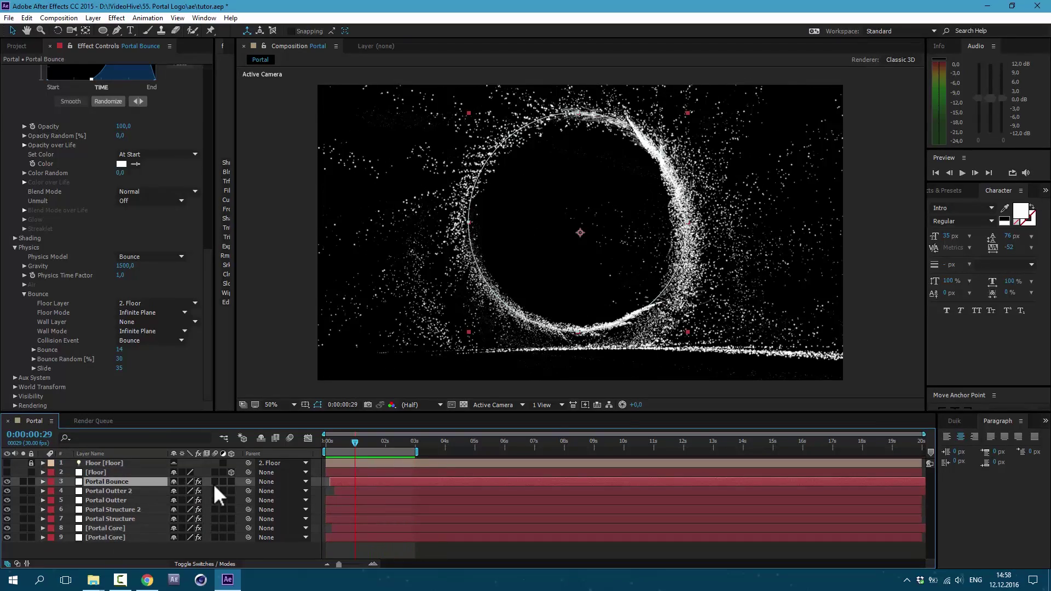
drag(215, 482, 216, 502)
click(290, 438)
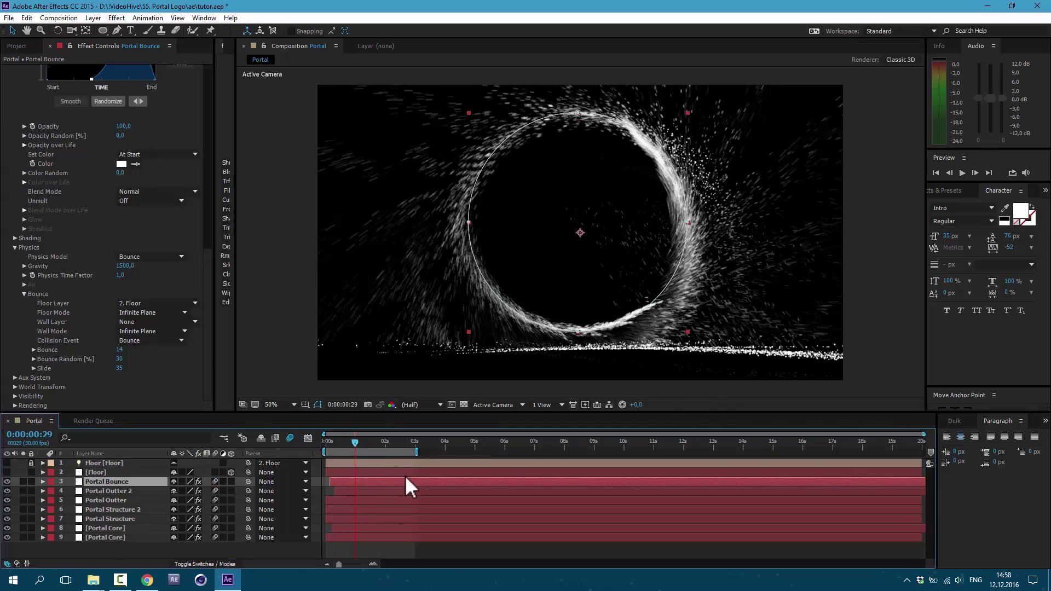
key(space)
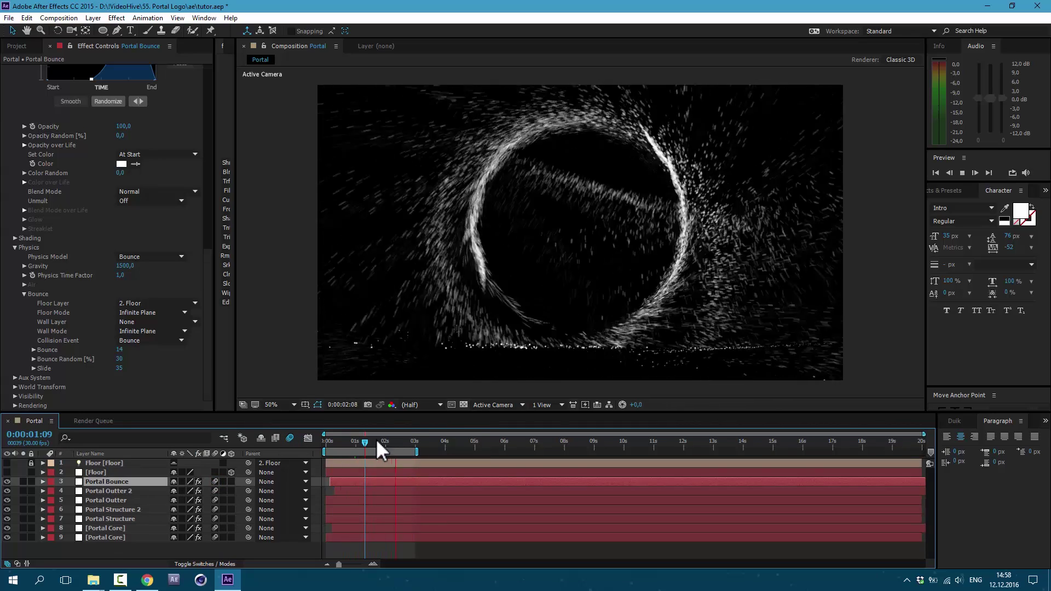
click(133, 500)
click(6, 69)
click(117, 17)
- Apply Curves to Portal Outter on the Alpha channel and copy the effect
mouse_move(217, 130)
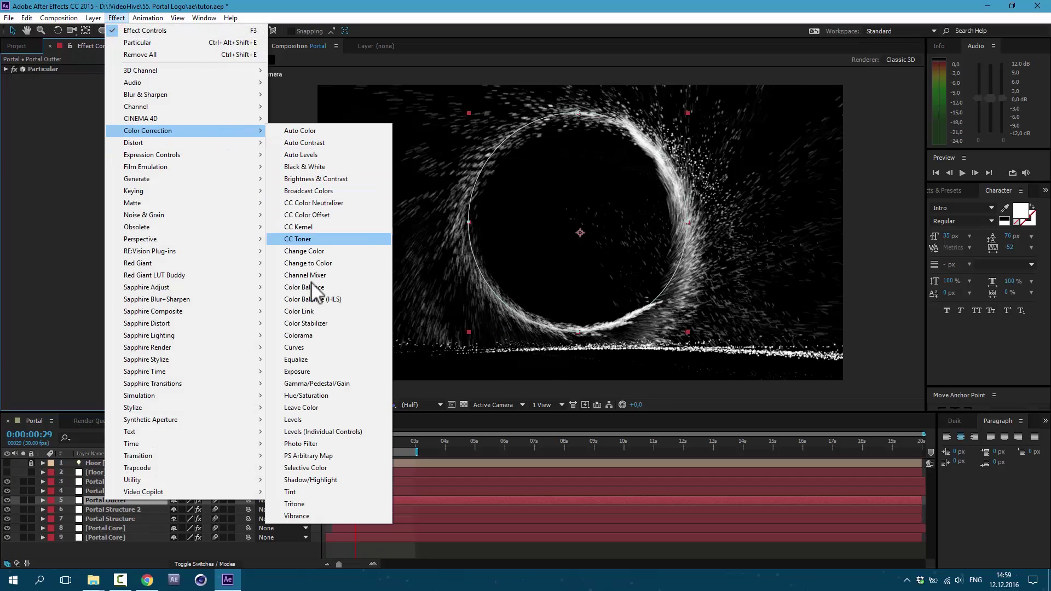
click(328, 348)
click(142, 85)
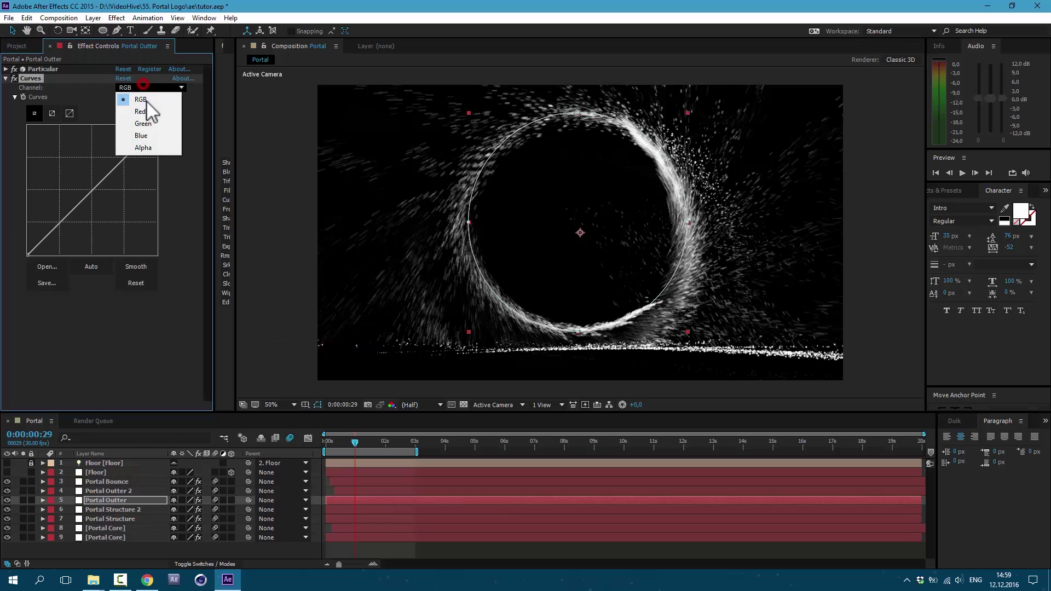
click(143, 147)
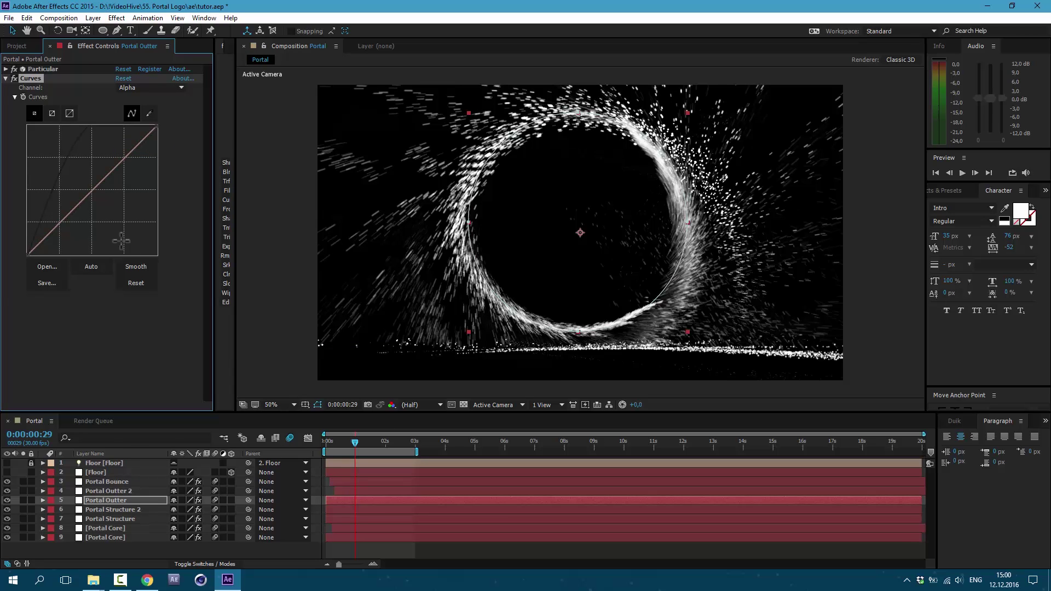
click(29, 18)
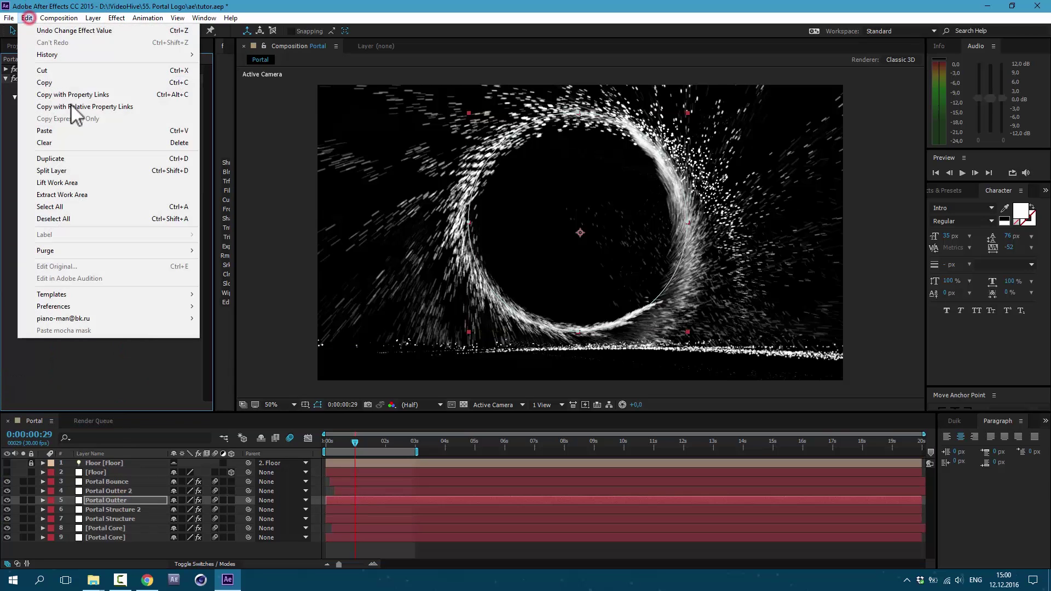
click(72, 81)
- Paste the Alpha Curves onto Portal Outter 2 and Portal Bounce, then preview from 2 seconds
click(128, 491)
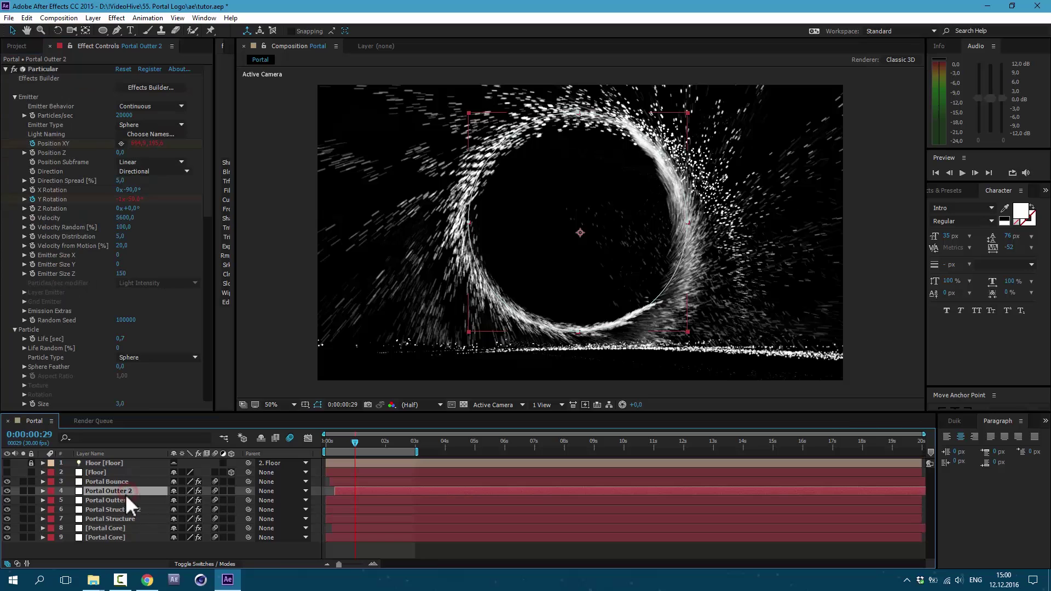
click(5, 70)
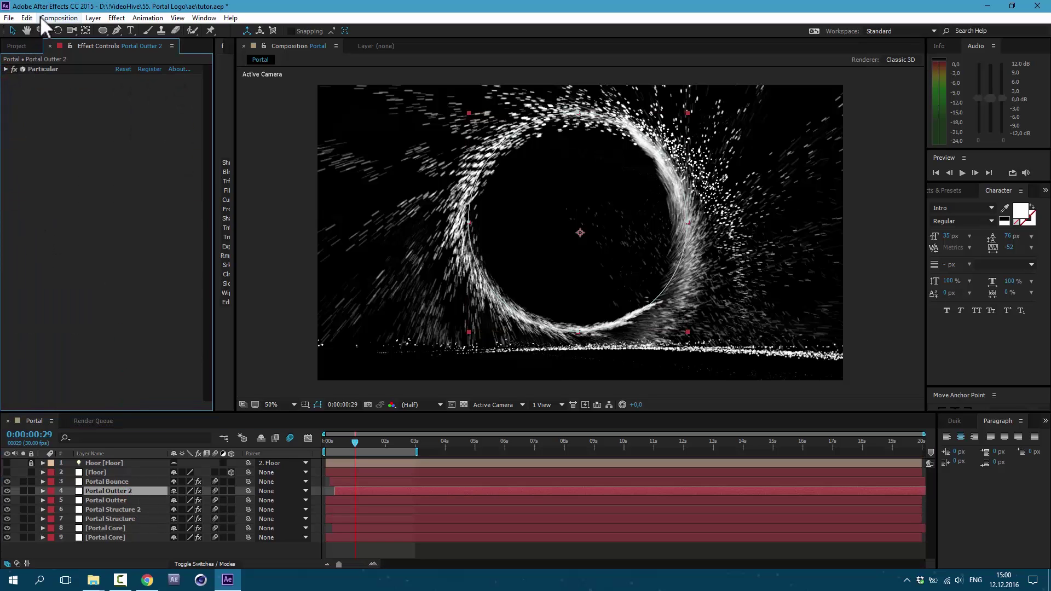
click(27, 18)
click(59, 131)
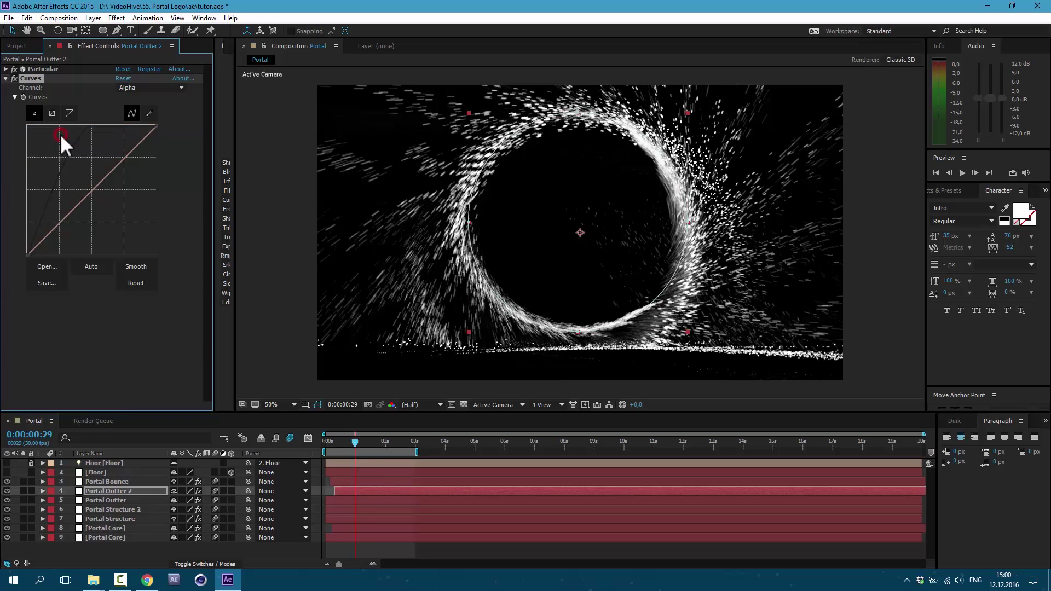
click(126, 482)
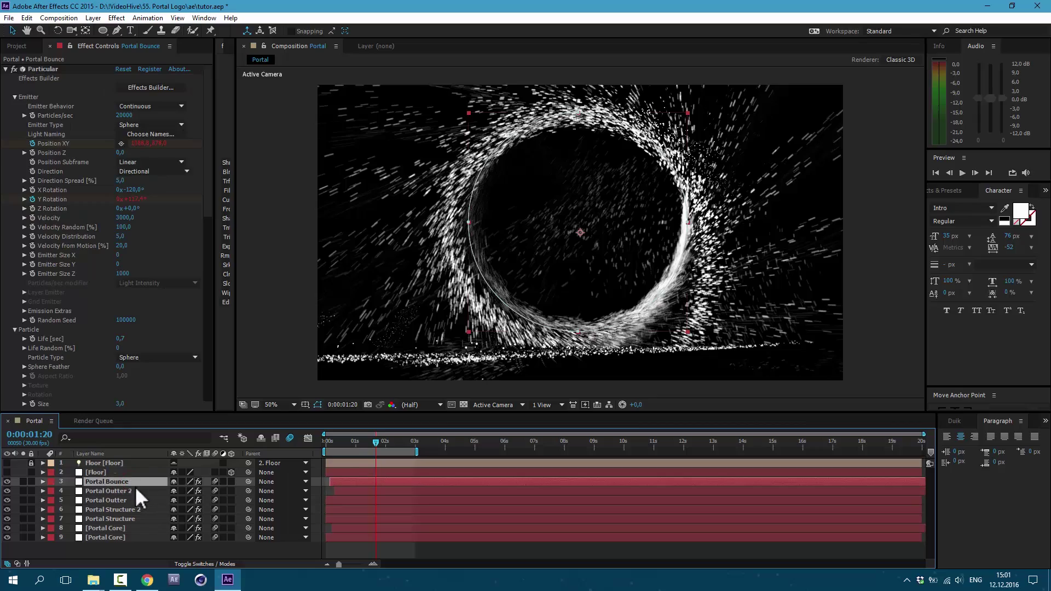
click(5, 69)
click(27, 18)
click(54, 132)
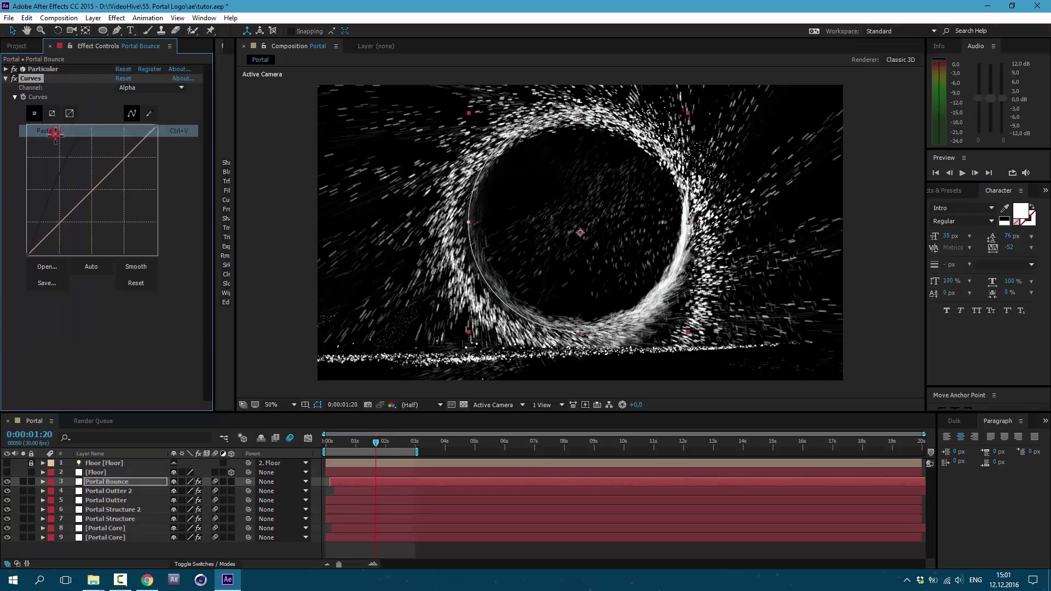
click(388, 449)
key(space)
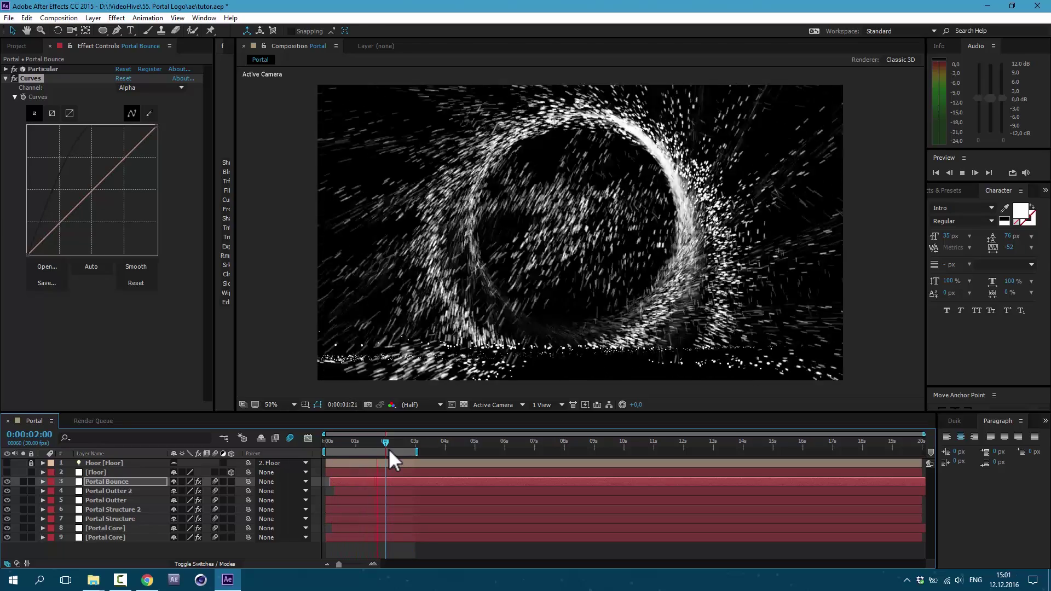
key(space)
- Create a black (000000) solid layer named 'BG'
click(91, 18)
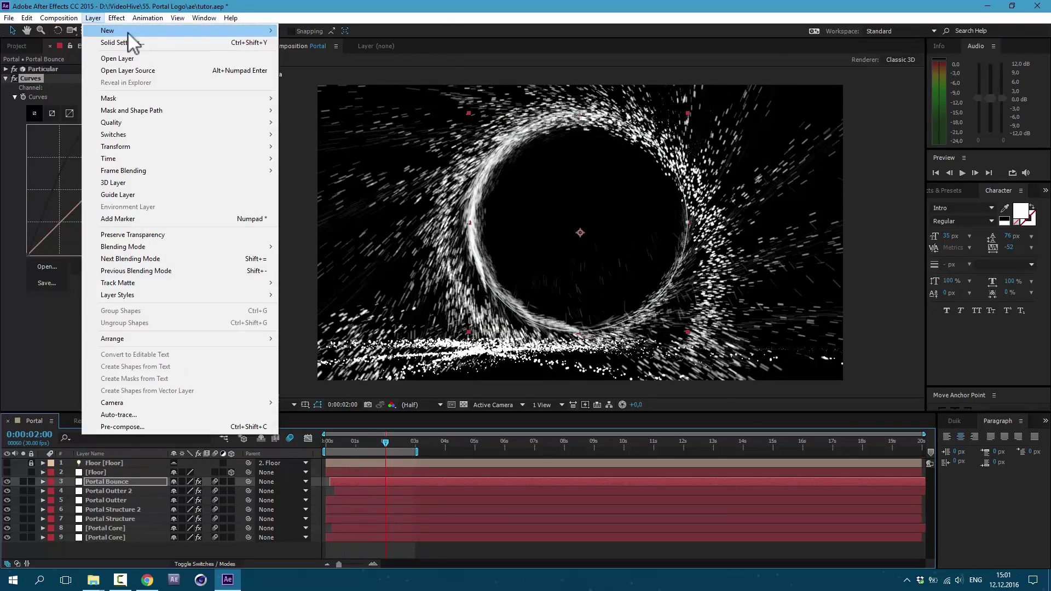
mouse_move(227, 33)
click(306, 43)
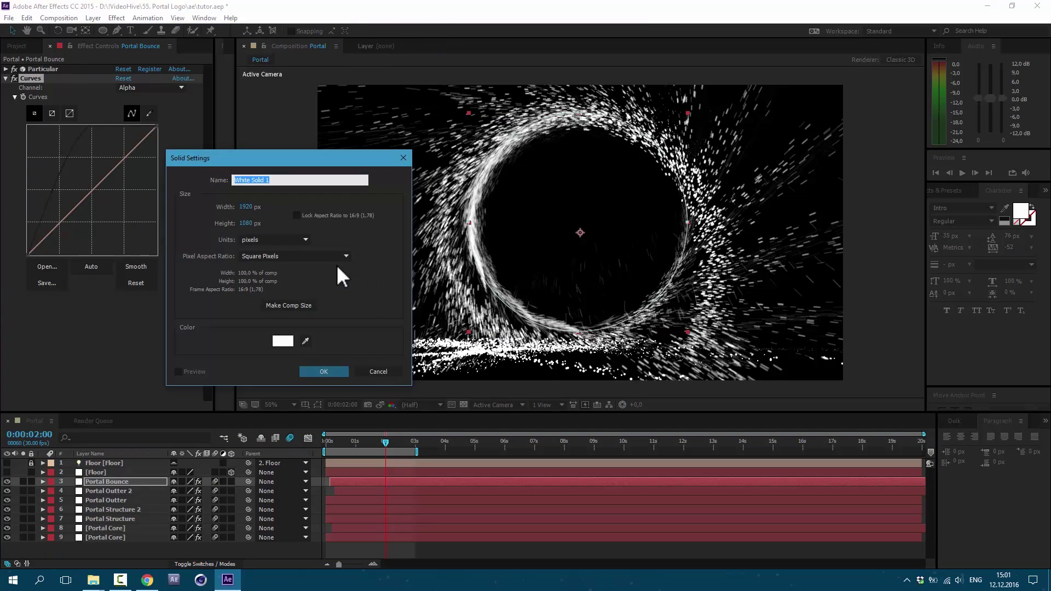
text(BG)
click(290, 339)
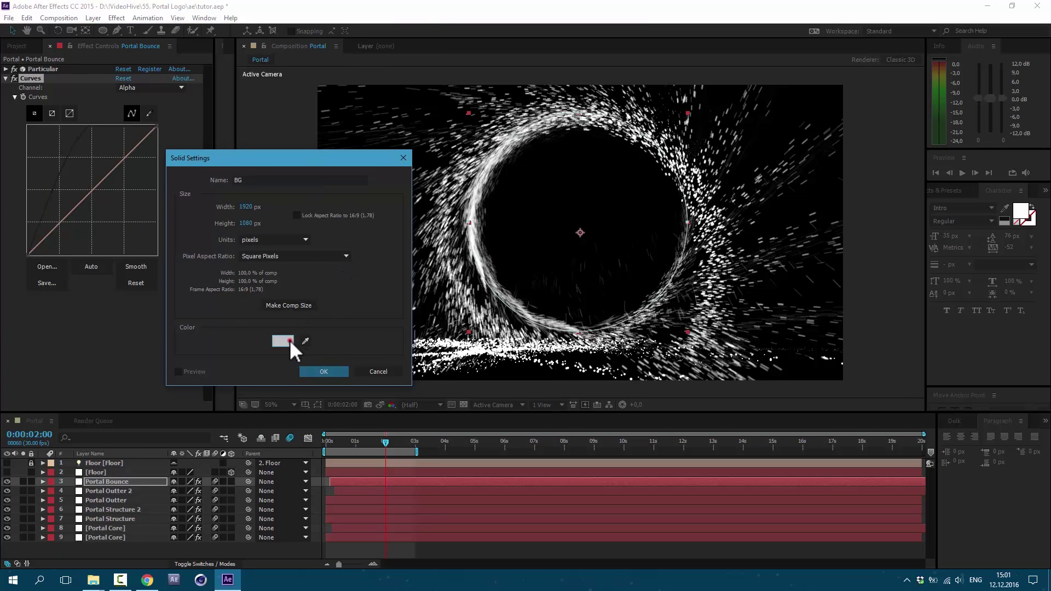
text(000000)
key(Return)
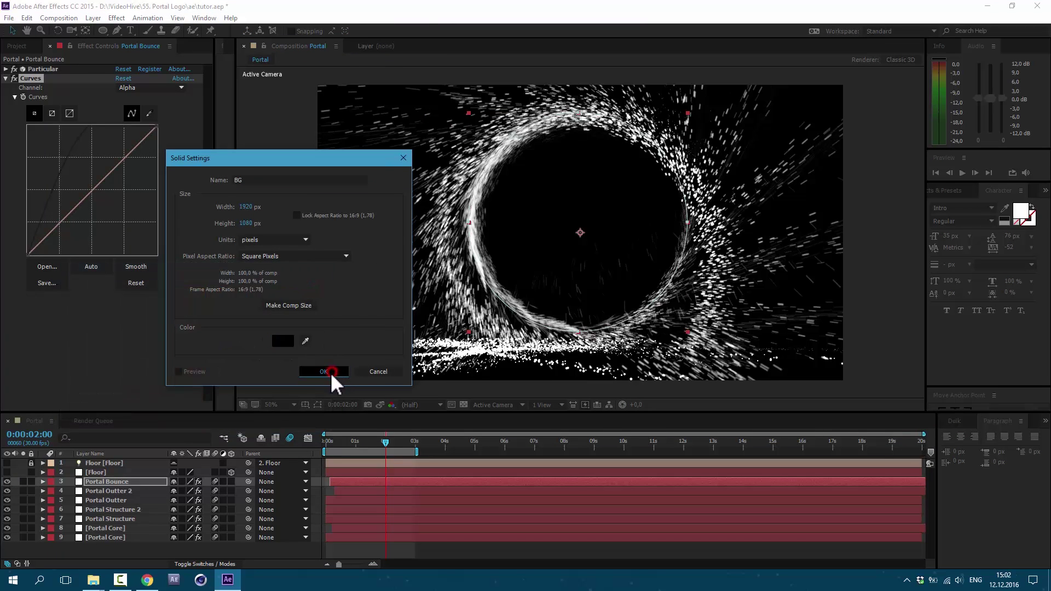
click(332, 372)
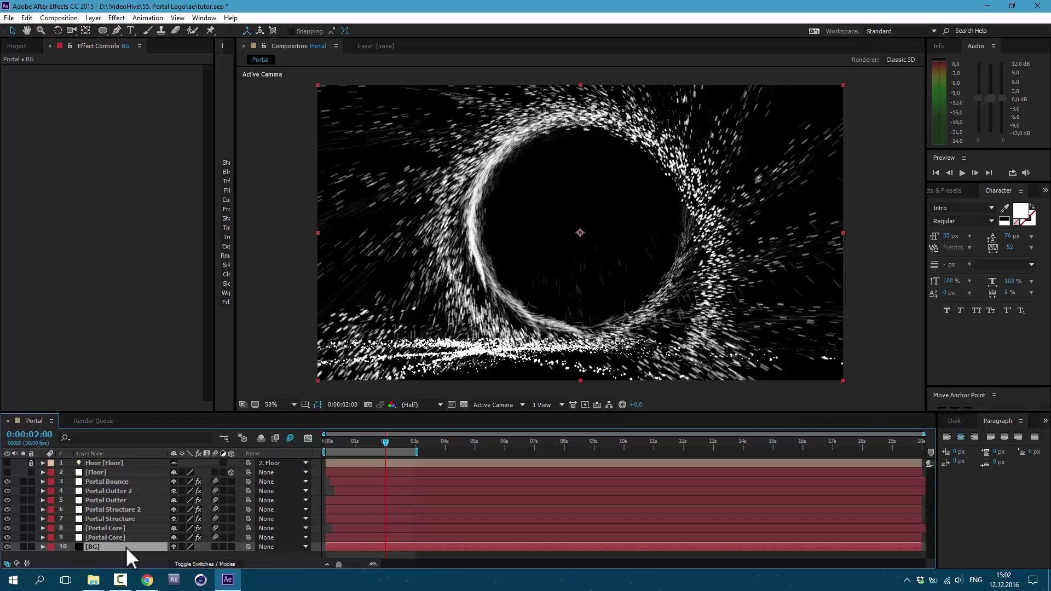
- Add an adjustment layer named 'Color Correction'
click(93, 18)
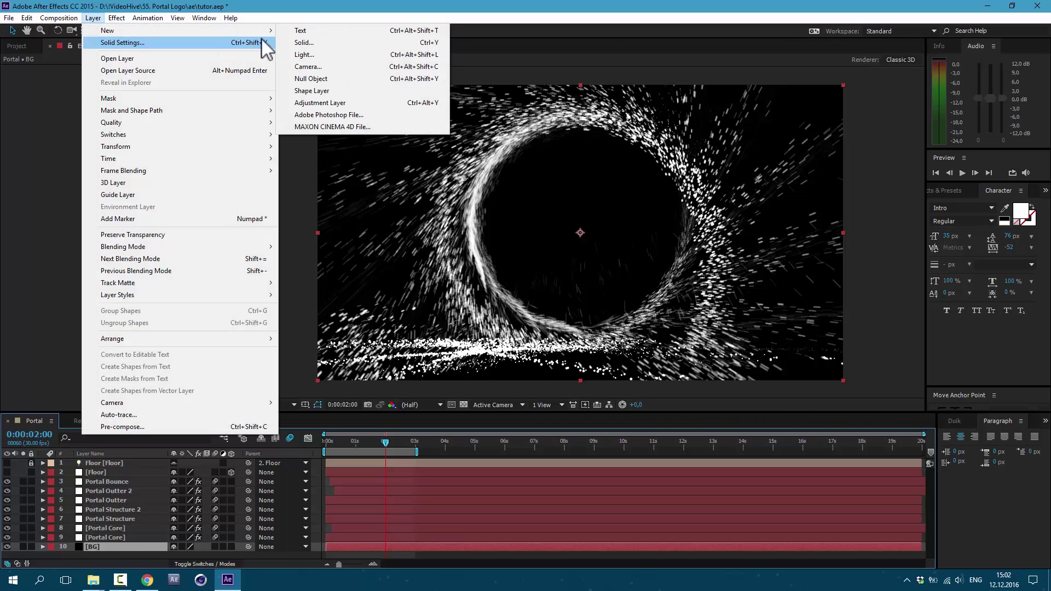
click(319, 103)
key(Return)
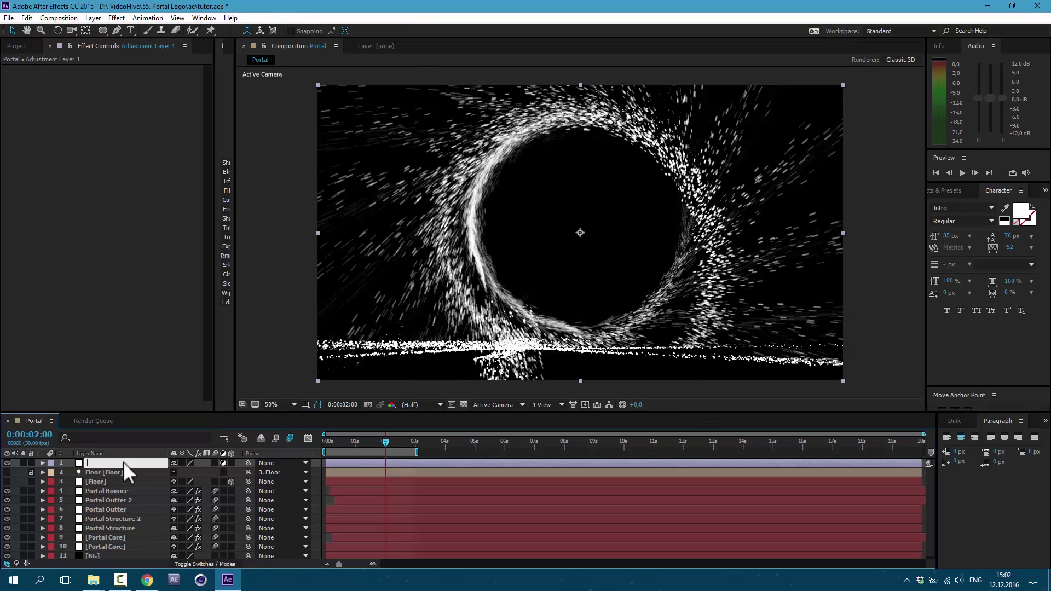
text(Color Correction)
key(Return)
click(117, 17)
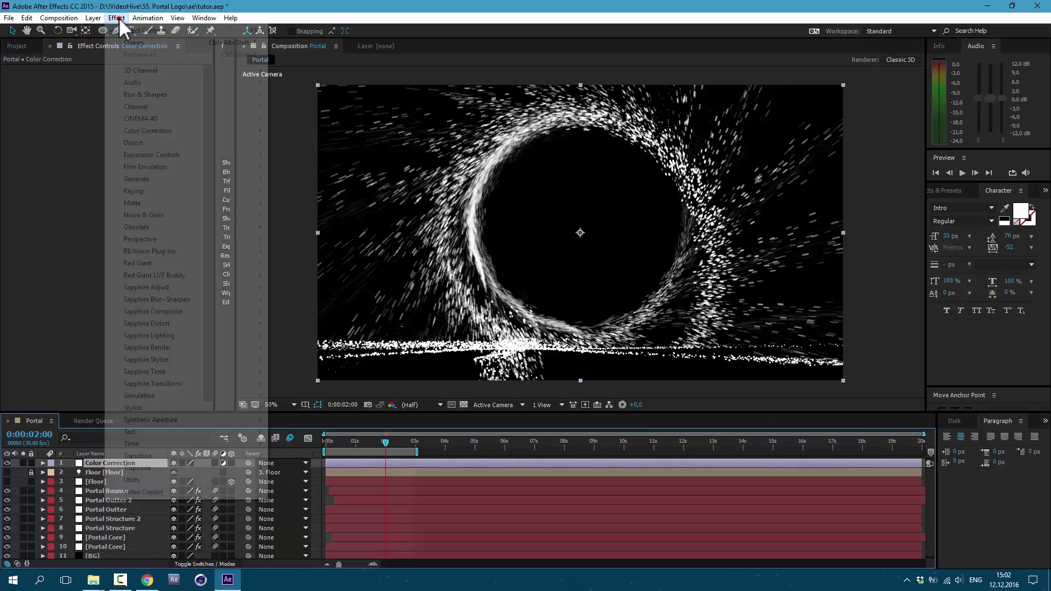
- Apply Curves to Color Correction and steepen the Red channel curve
mouse_move(229, 131)
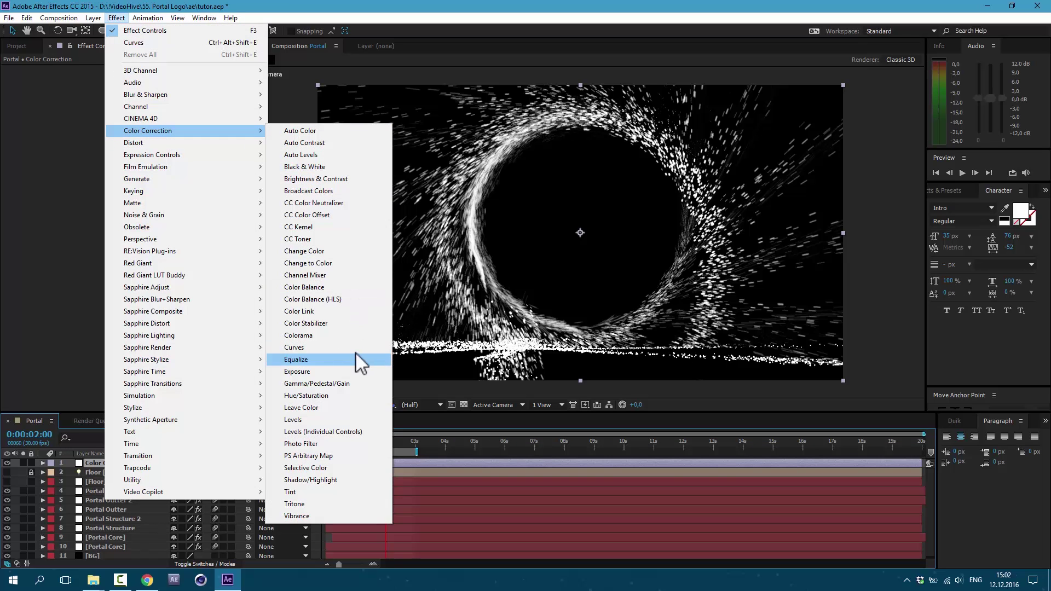
click(355, 349)
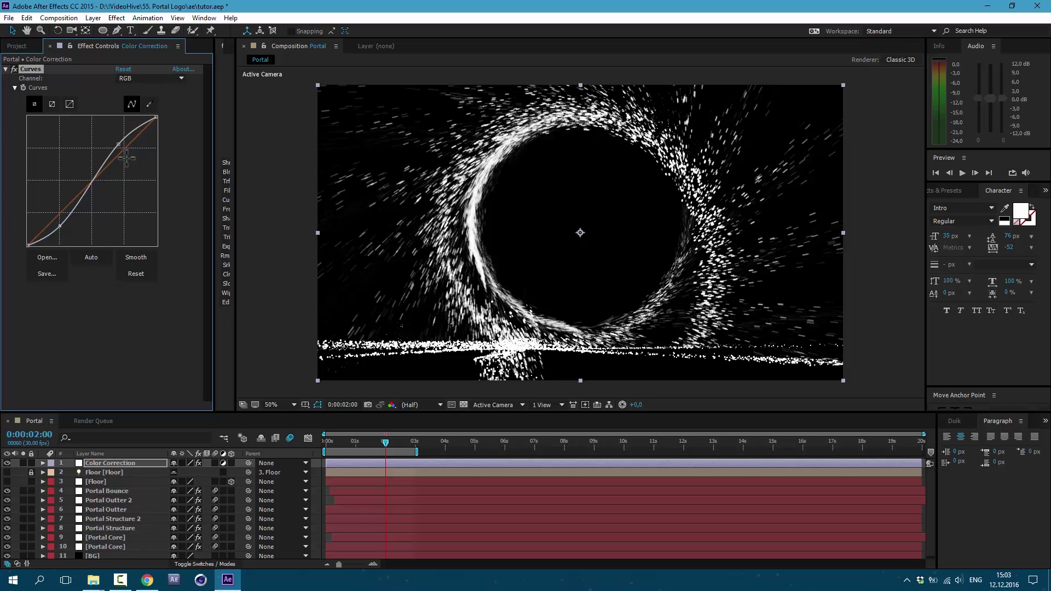
click(165, 78)
click(156, 97)
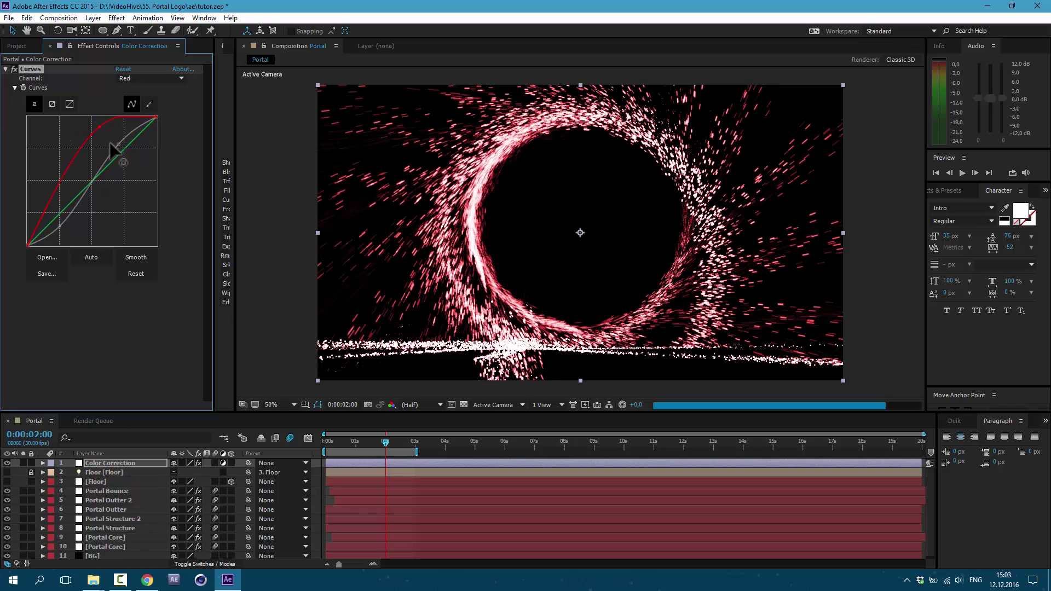
drag(96, 123, 90, 115)
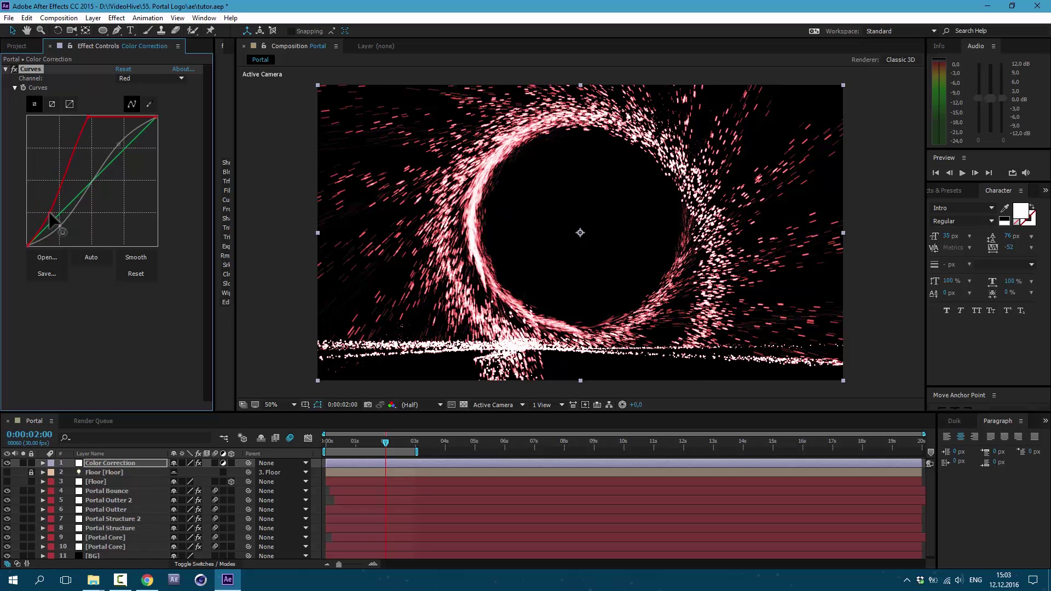
- Lift the upper Green curve and pull its lower part down
click(161, 77)
click(159, 108)
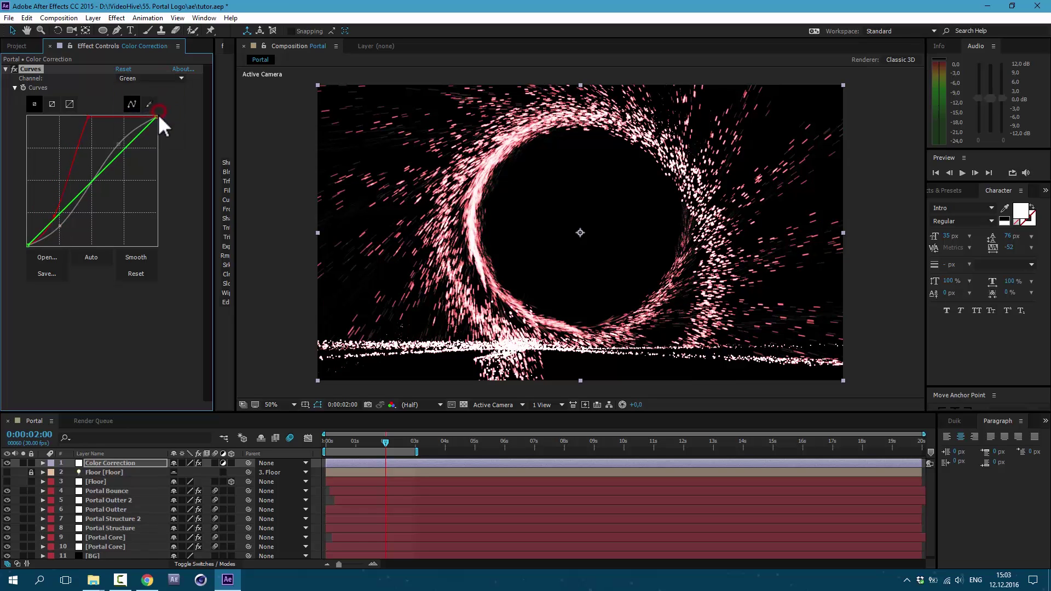
drag(127, 147, 115, 141)
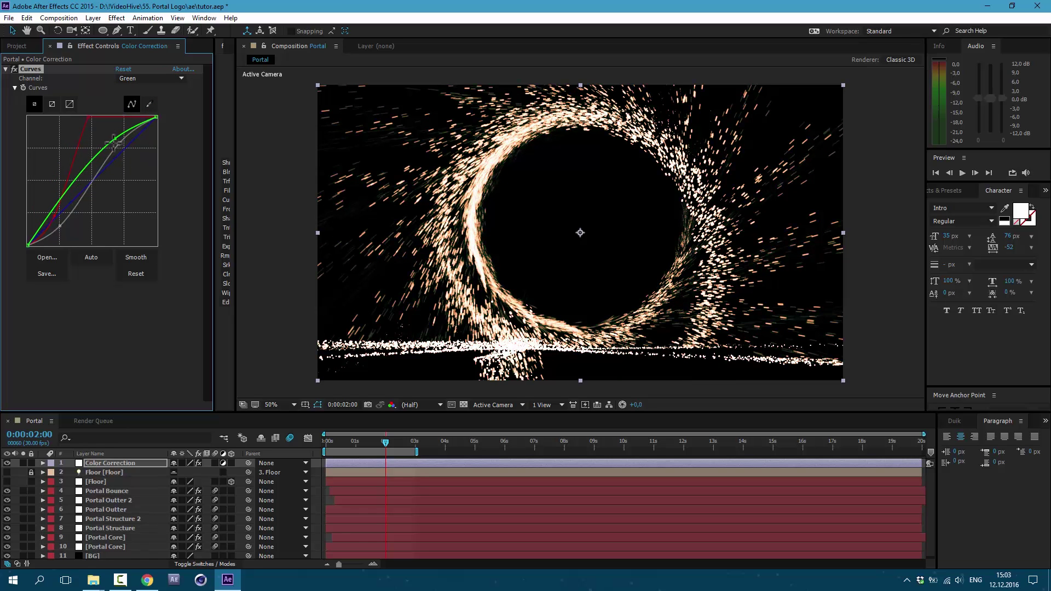
drag(55, 207, 65, 220)
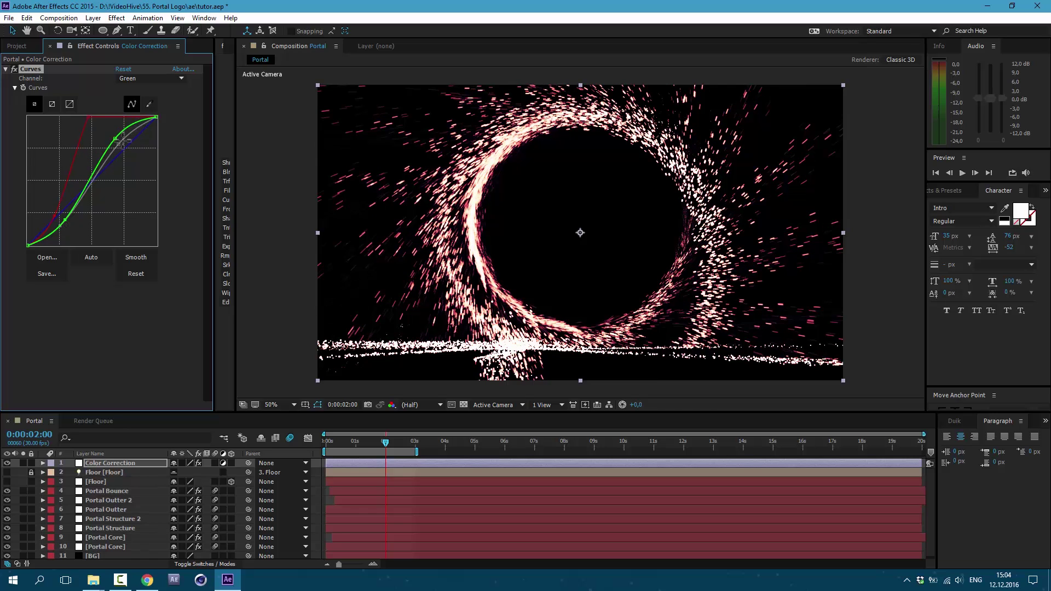
- Pull the Blue curve down into an S-shape to warm the sparks orange
click(133, 77)
click(143, 126)
drag(132, 152, 142, 156)
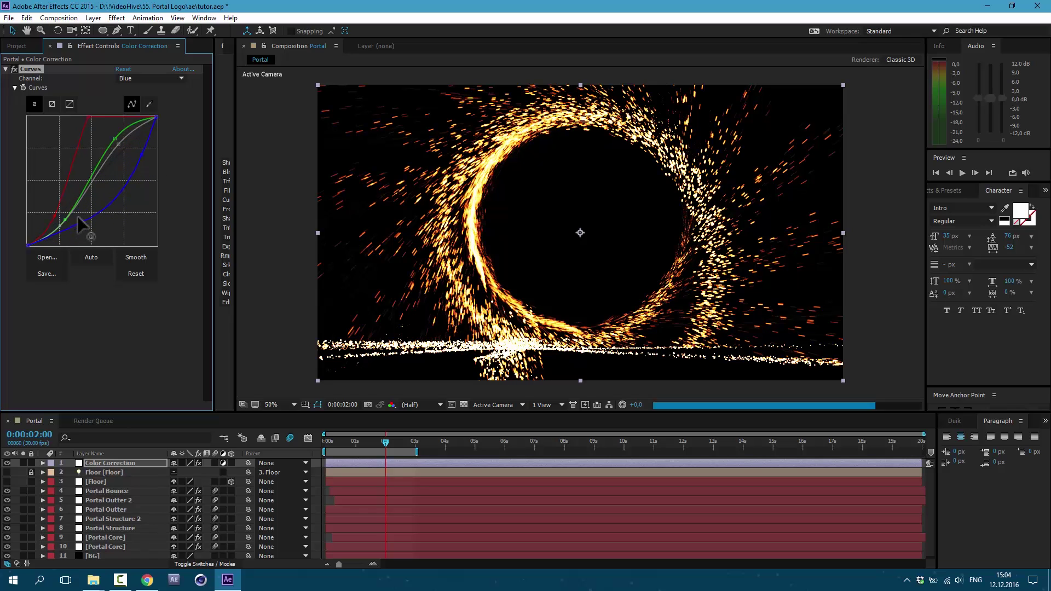
drag(78, 216, 71, 204)
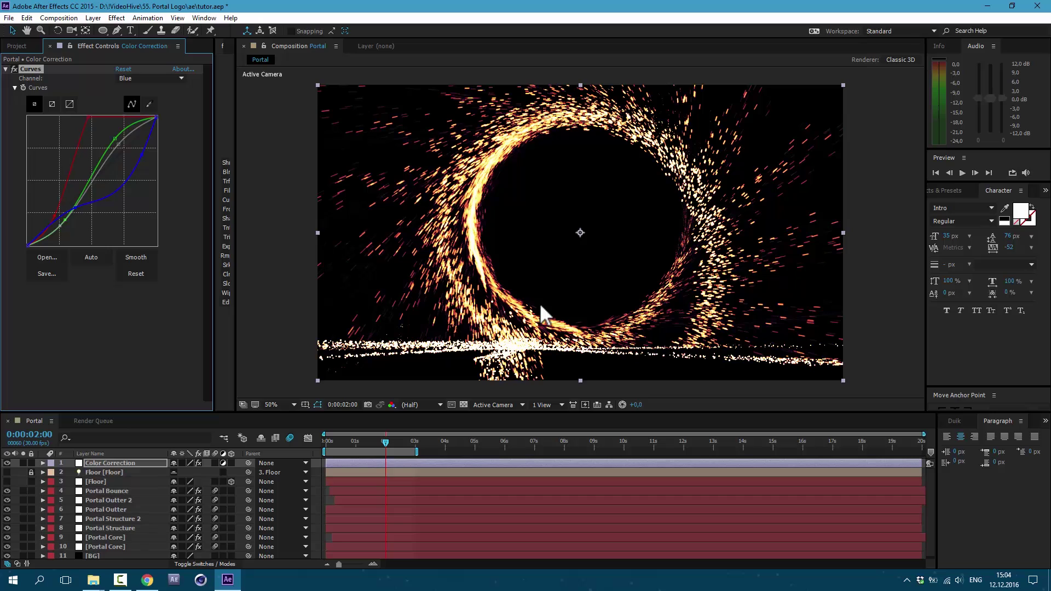
click(945, 188)
click(962, 204)
- Add Glow to Color Correction with Glow Threshold 100% and Glow Radius 500
text(glow)
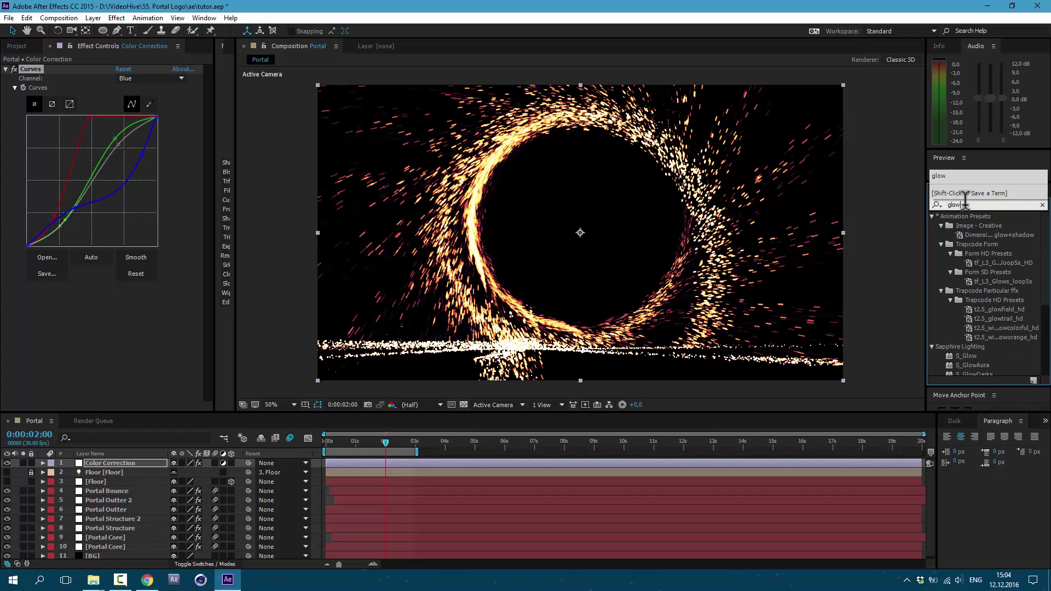
click(939, 164)
drag(962, 352, 82, 306)
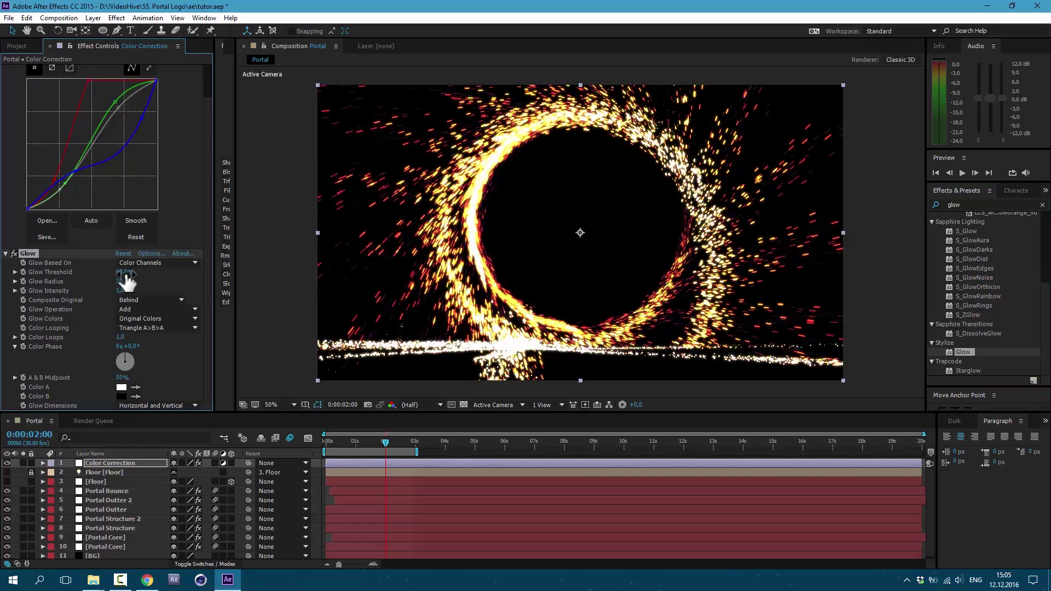
click(124, 272)
text(100)
key(Tab)
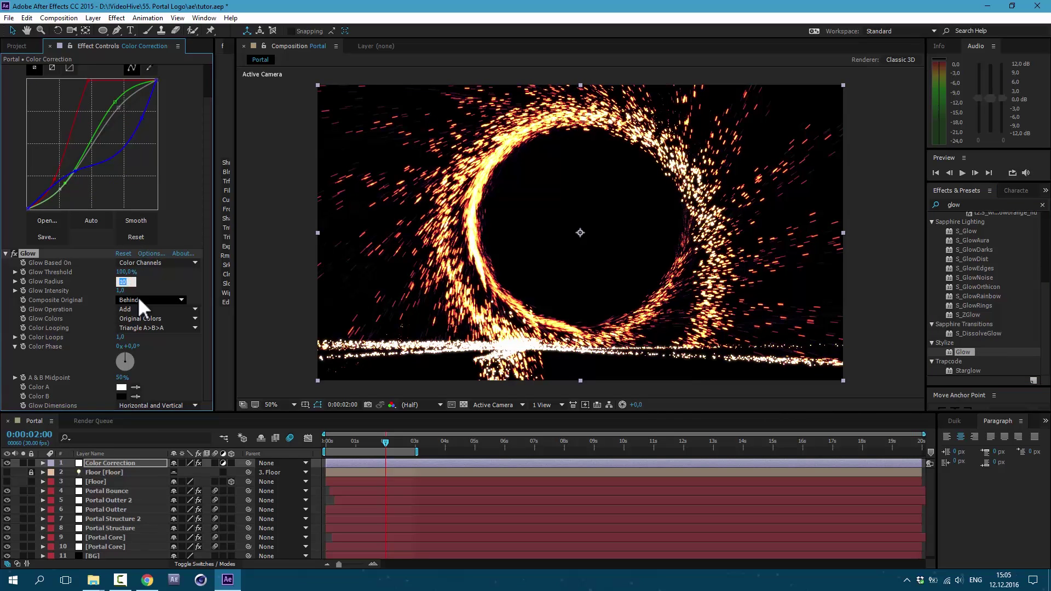
text(500)
key(Tab)
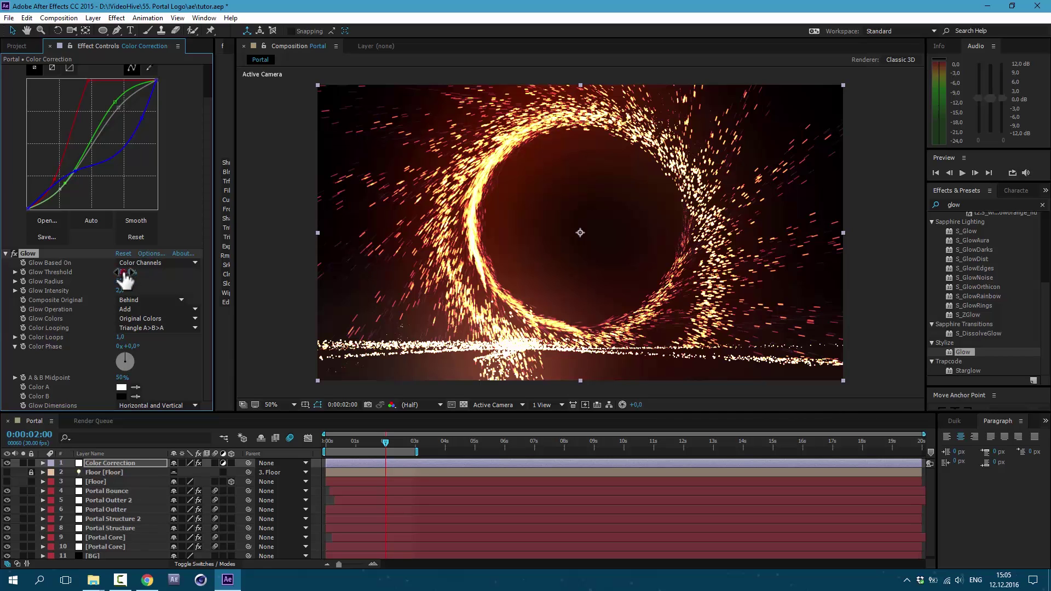
- Duplicate the Glow, set the copy to radius 50 and intensity 1, and preview
click(26, 18)
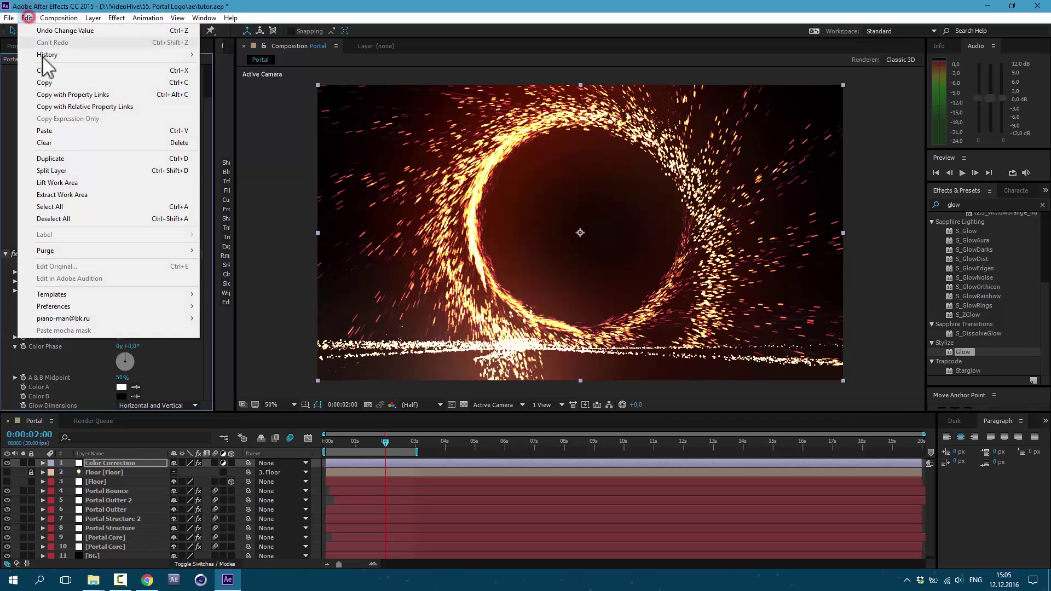
click(64, 160)
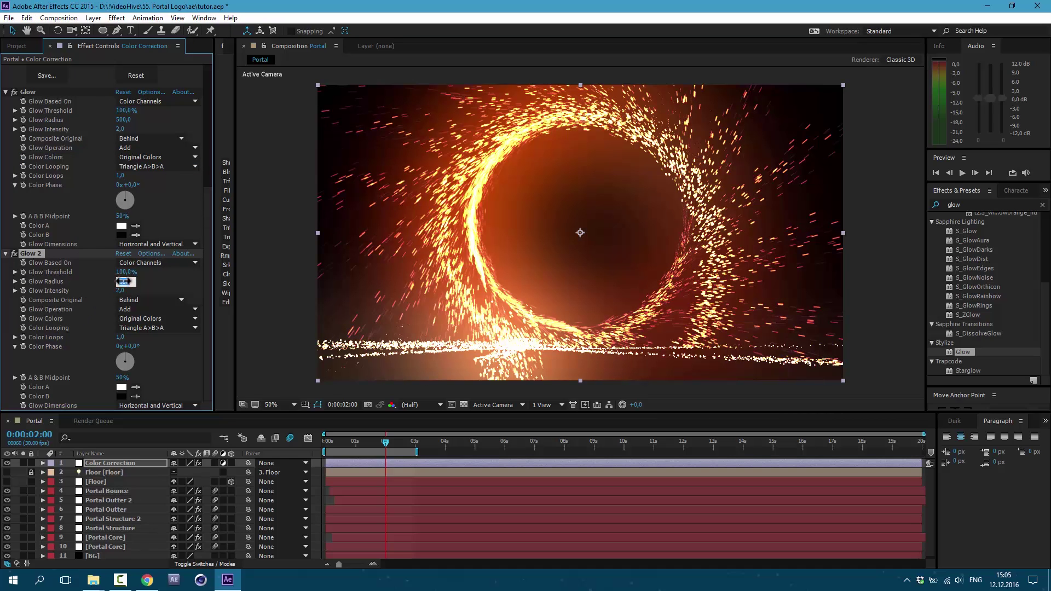
text(50)
key(Return)
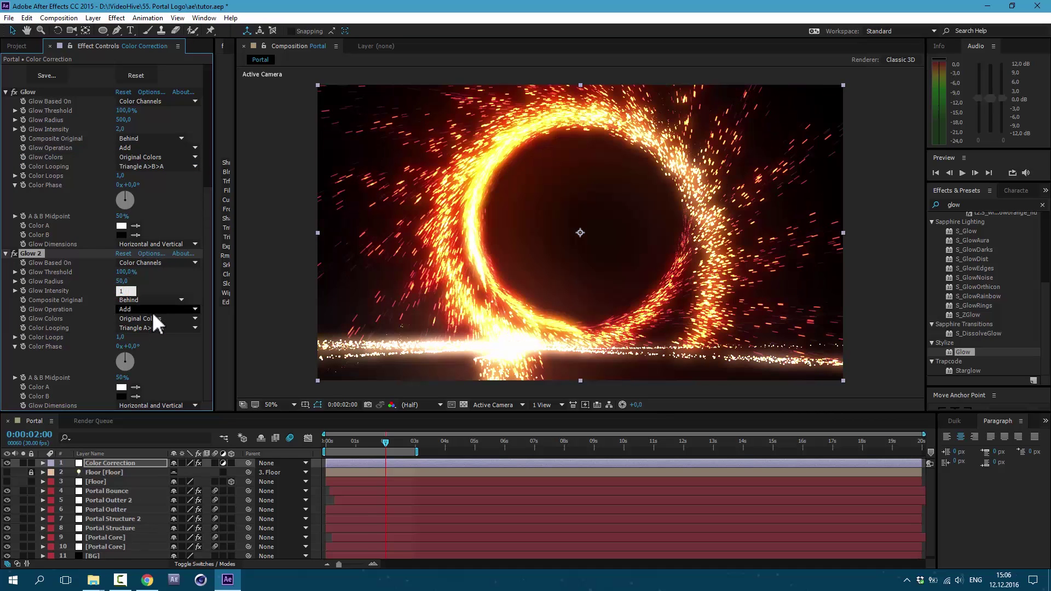
text(1)
key(Return)
click(367, 443)
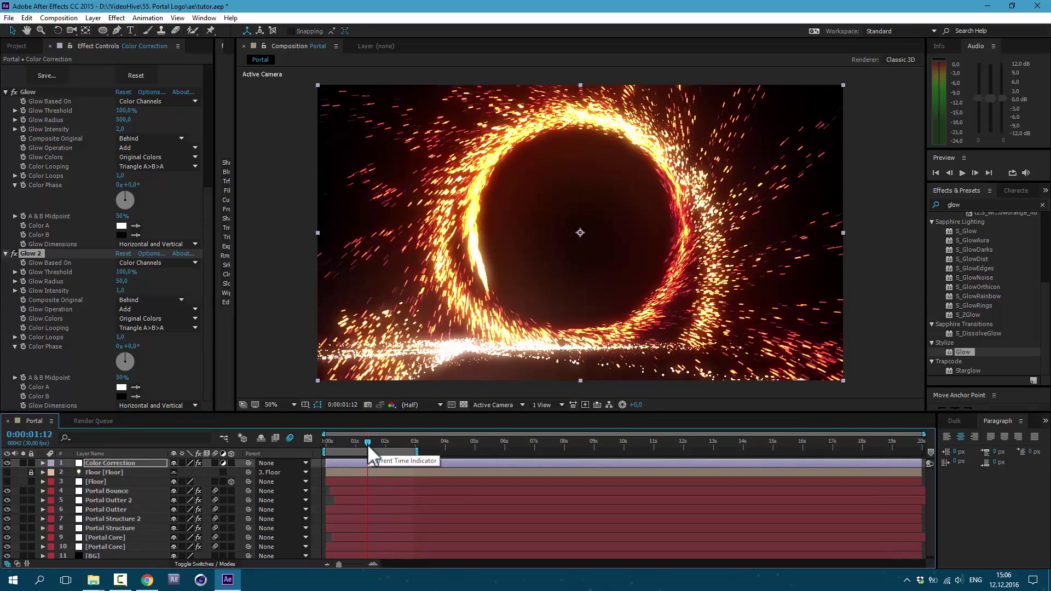
key(space)
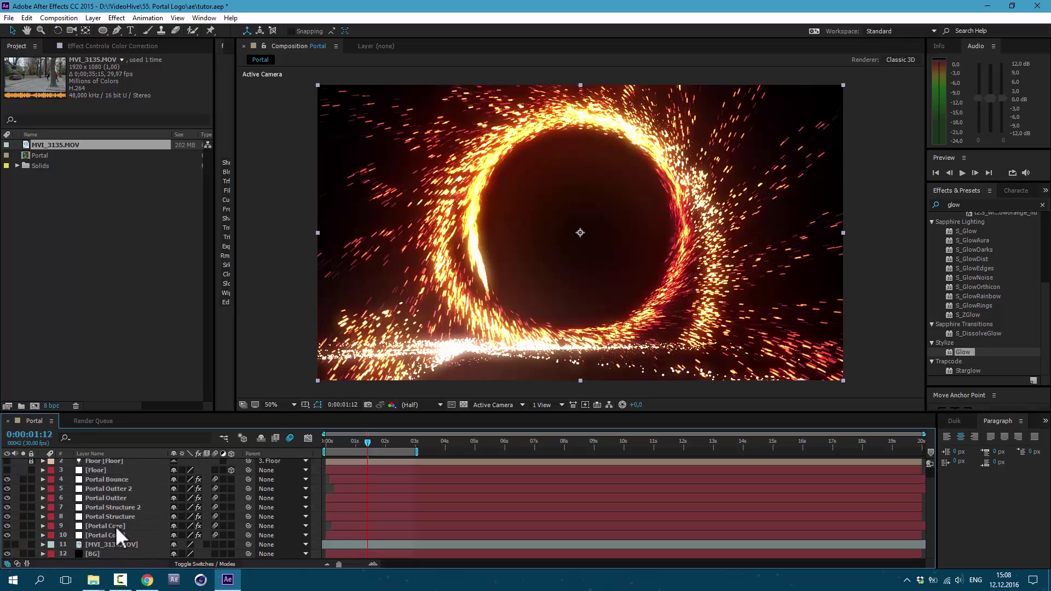
- Hide the Color Correction layer, make the MVI_3135.MOV footage visible, and select it
scroll(114, 509, up, 1)
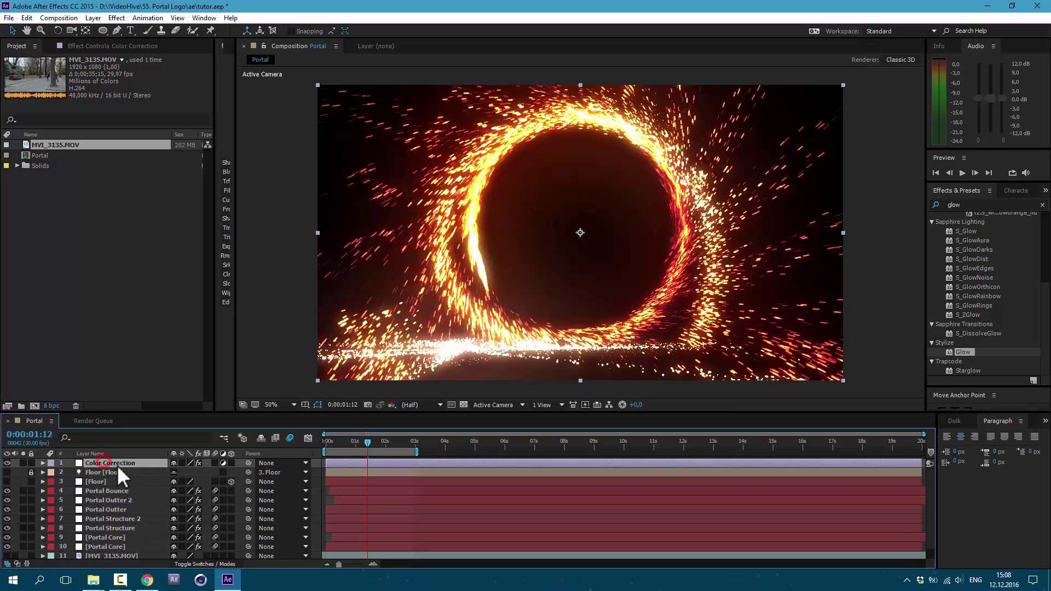
click(7, 463)
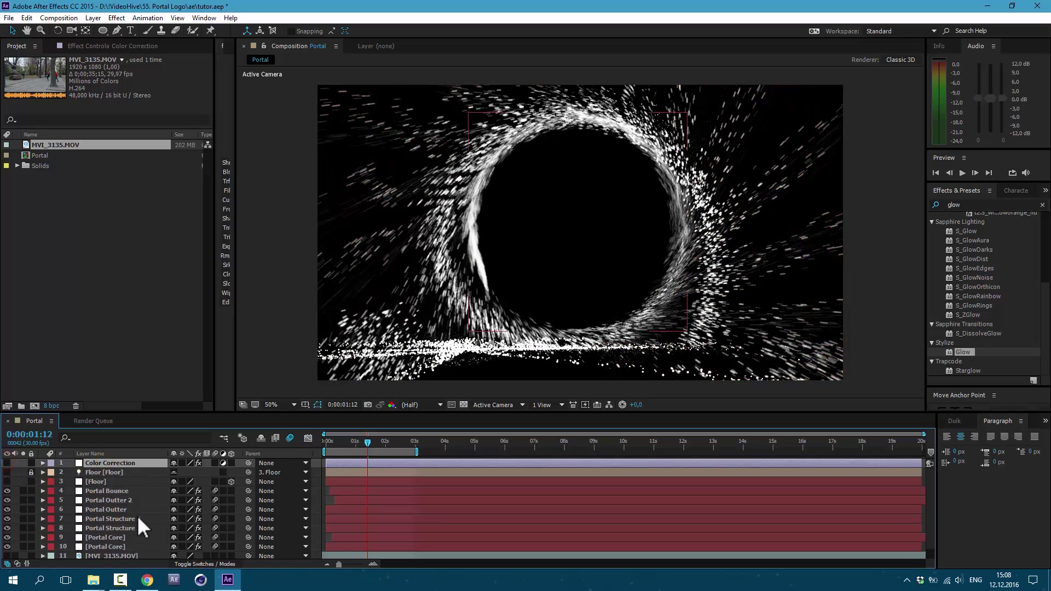
scroll(109, 539, down, 1)
click(101, 545)
click(7, 544)
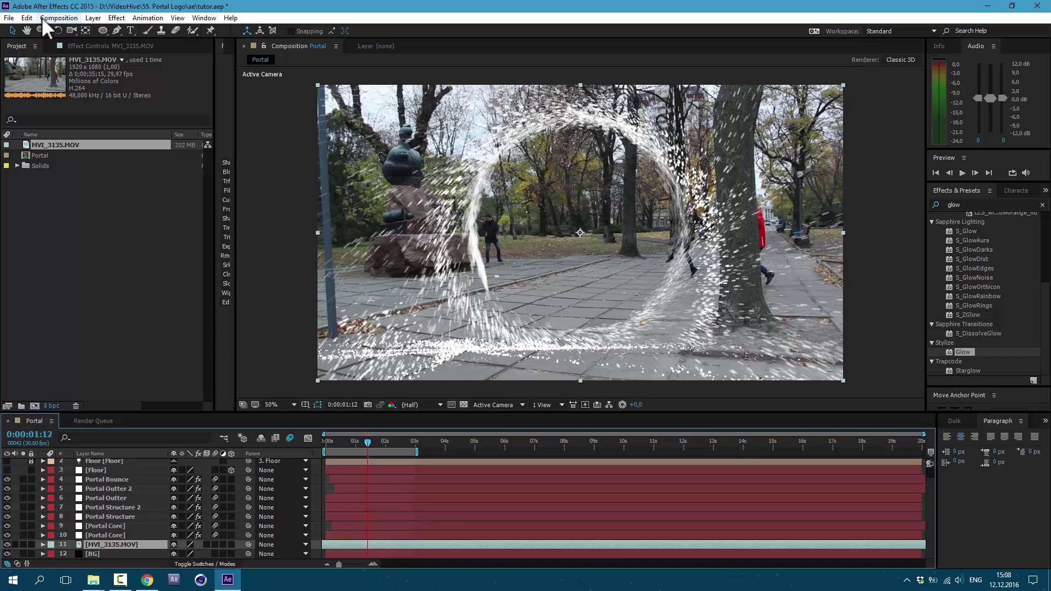
- Add Camera 1 through Layer > New > Camera and orbit it around the portal
click(27, 16)
mouse_move(89, 22)
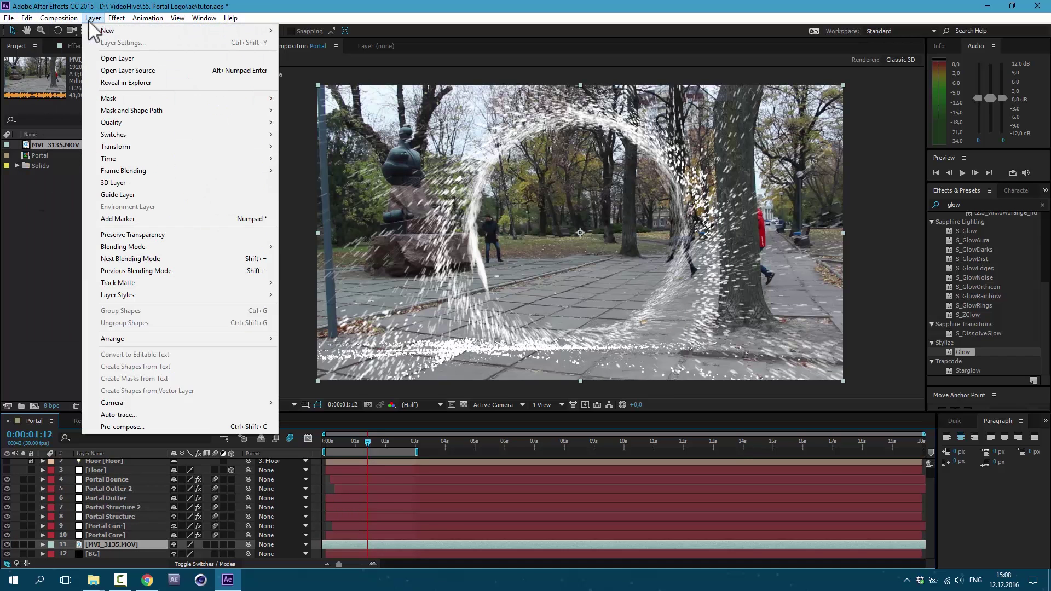
mouse_move(191, 30)
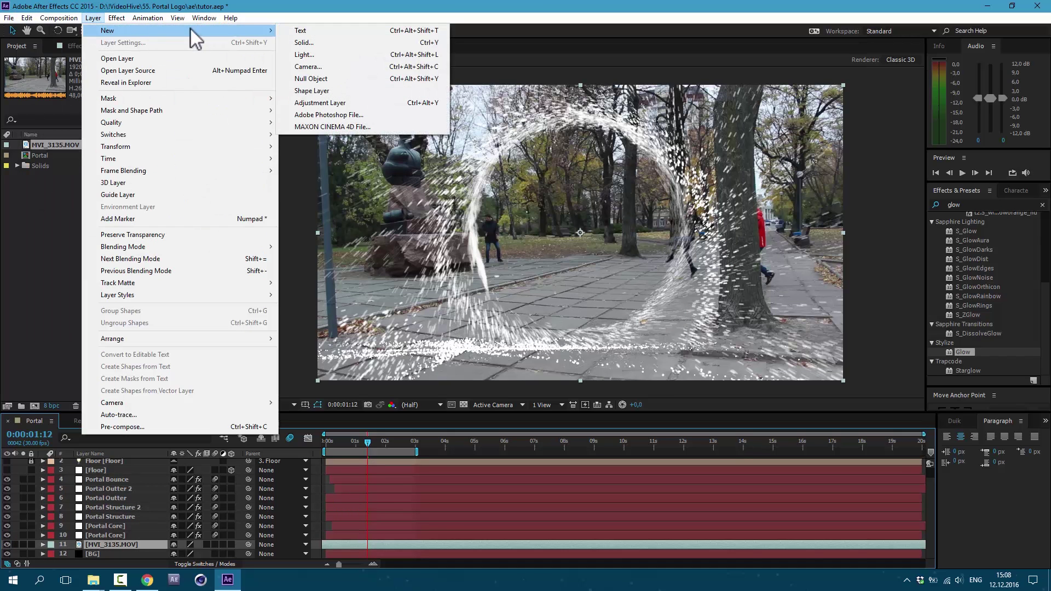
click(315, 68)
click(642, 408)
click(71, 29)
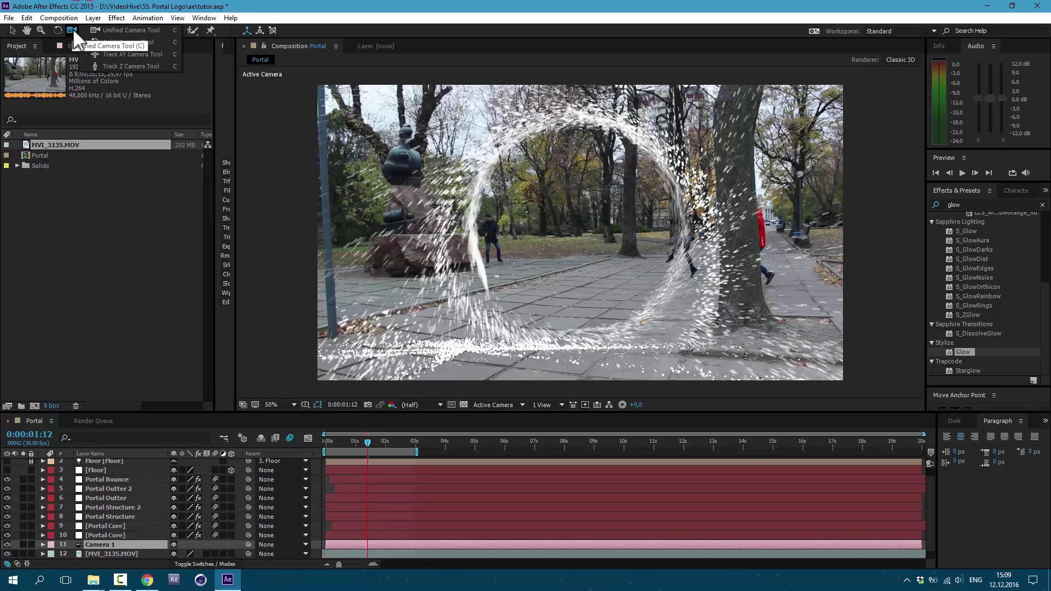
click(137, 42)
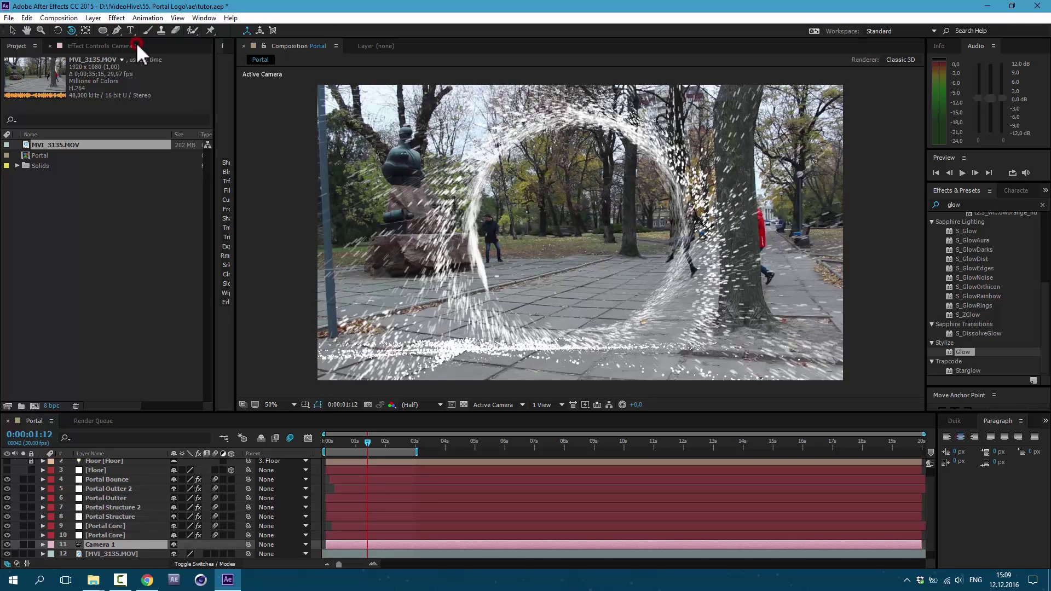
drag(547, 306, 576, 312)
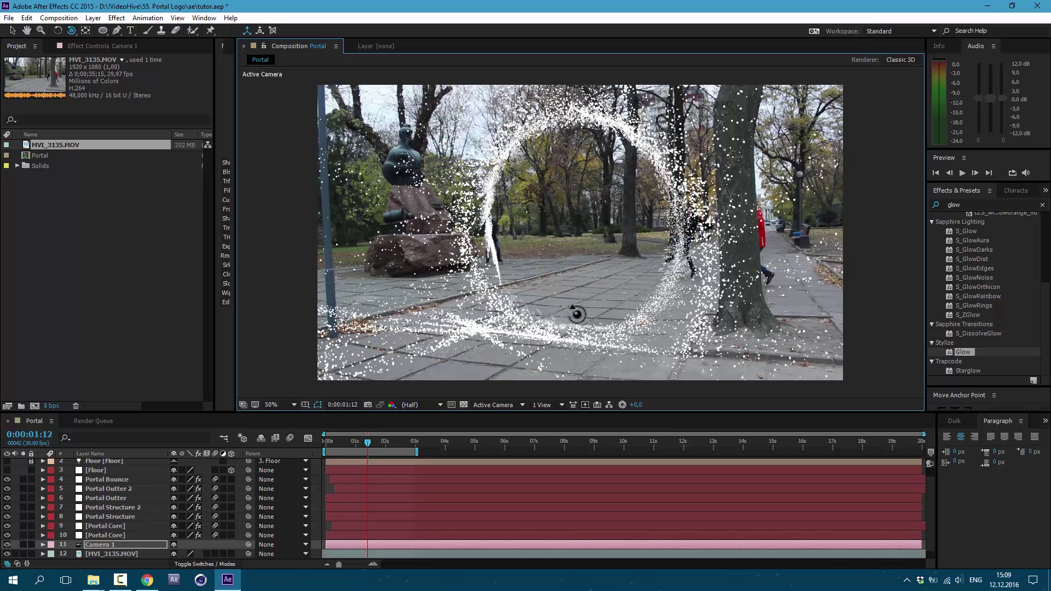
- Drag the MVI_3135.MOV layer below the BG layer
key(v)
scroll(123, 548, down, 1)
drag(123, 543, 111, 550)
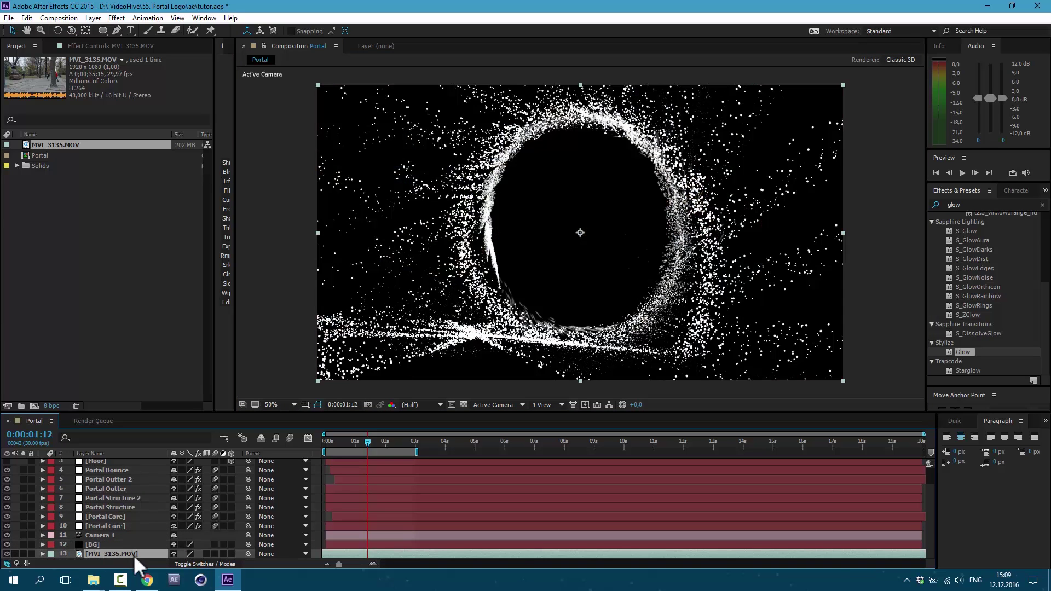
- Pre-compose layers 1–12, from BG up, into a precomp named 'Portal' and open it
click(104, 542)
scroll(107, 462, up, 2)
shift+click(106, 462)
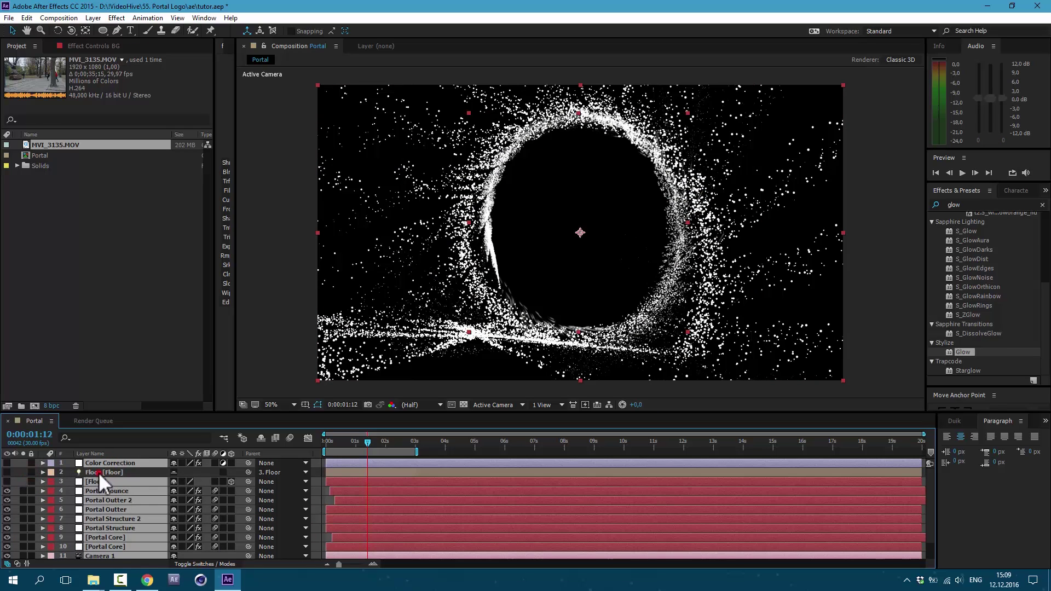
scroll(110, 462, down, 1)
click(92, 16)
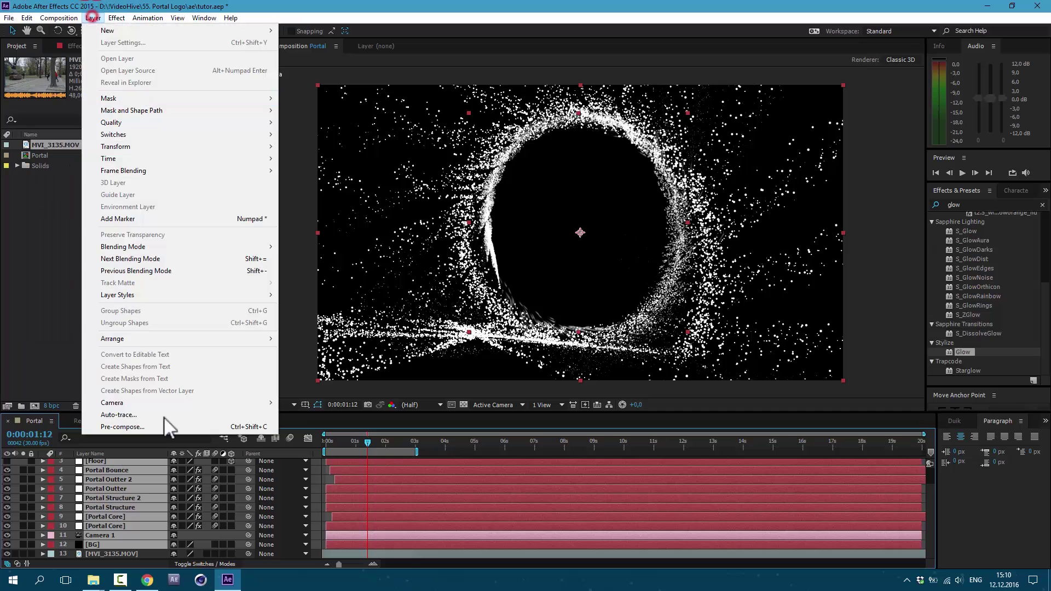
click(200, 428)
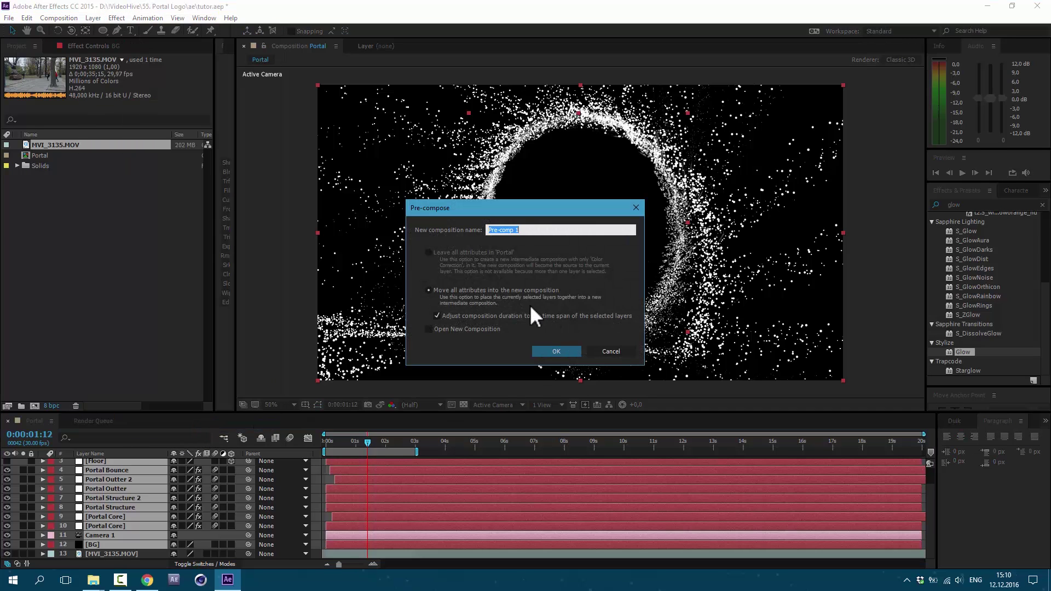
text(Portal)
click(549, 352)
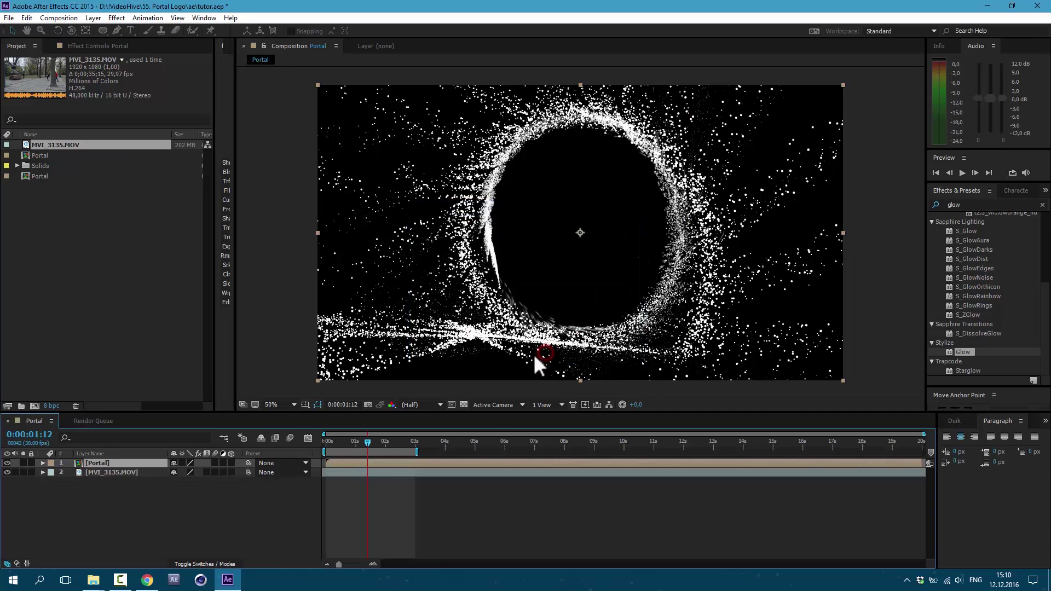
double_click(113, 463)
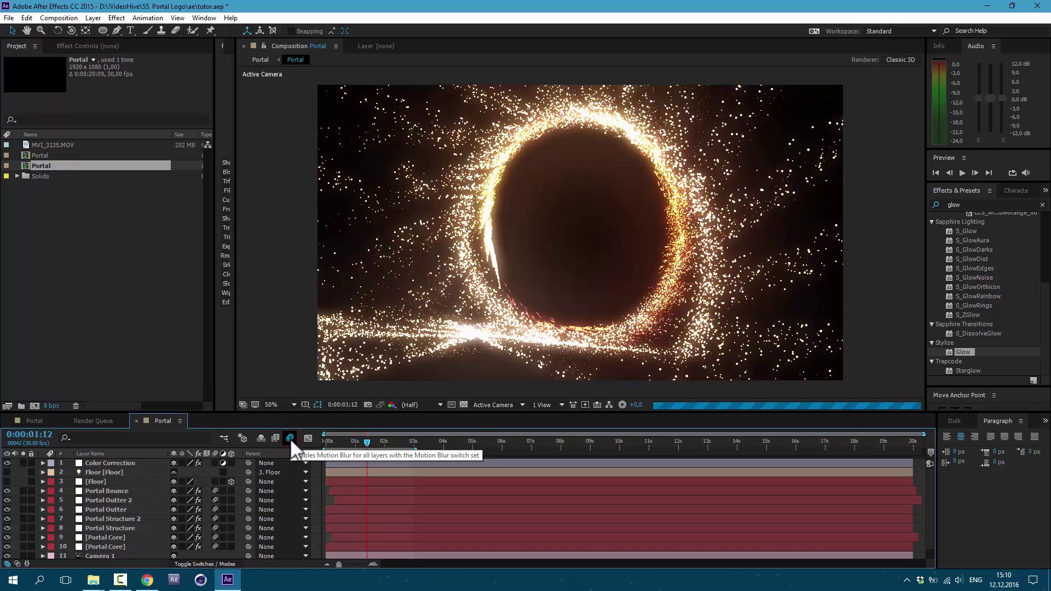
- In the outer comp, set the Portal layer's blending mode to Add and preview the composite
click(38, 421)
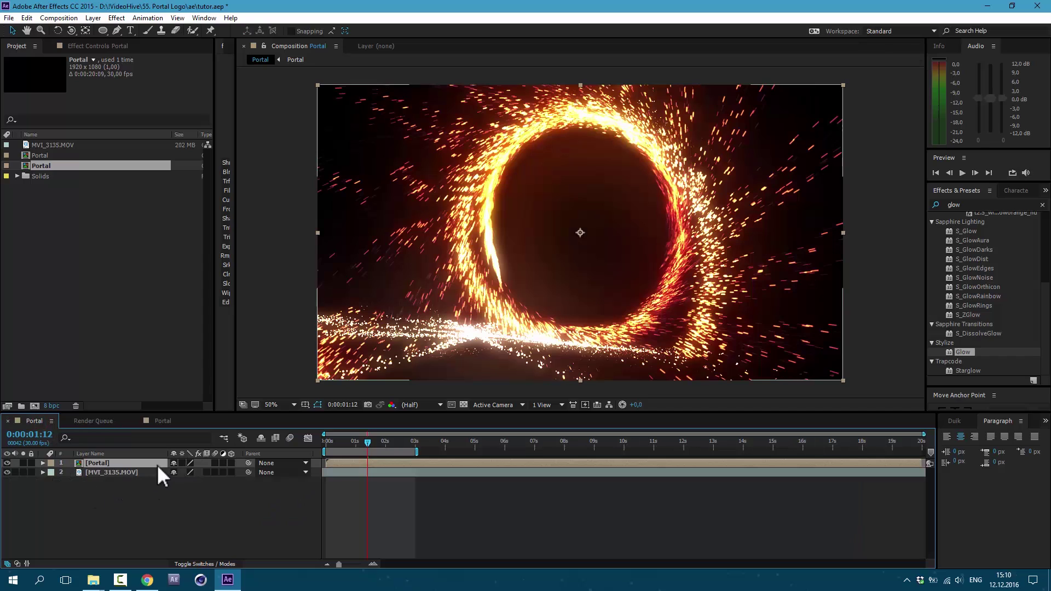
click(135, 463)
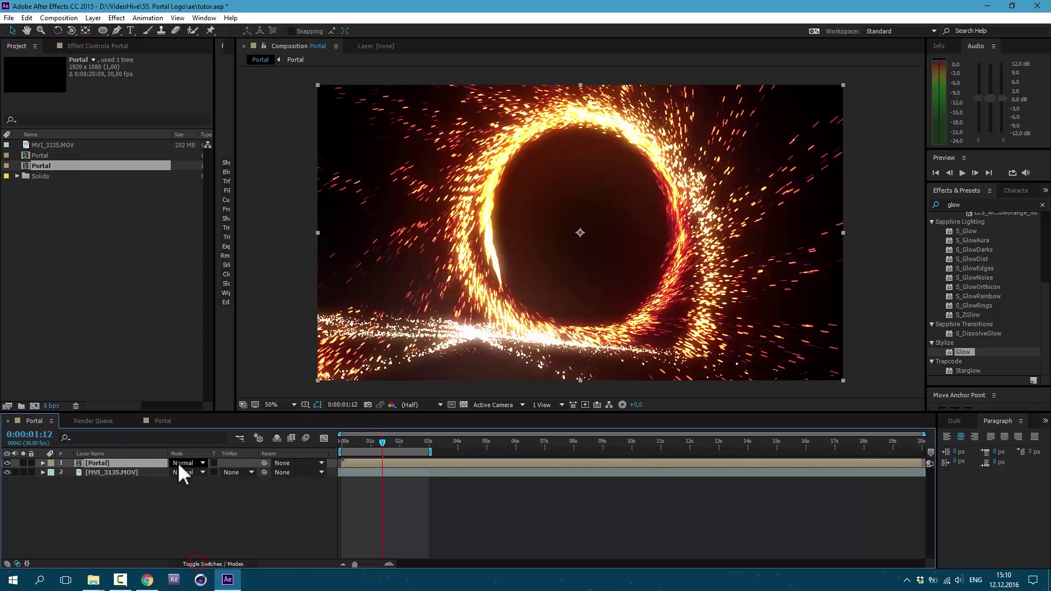
click(178, 463)
click(222, 202)
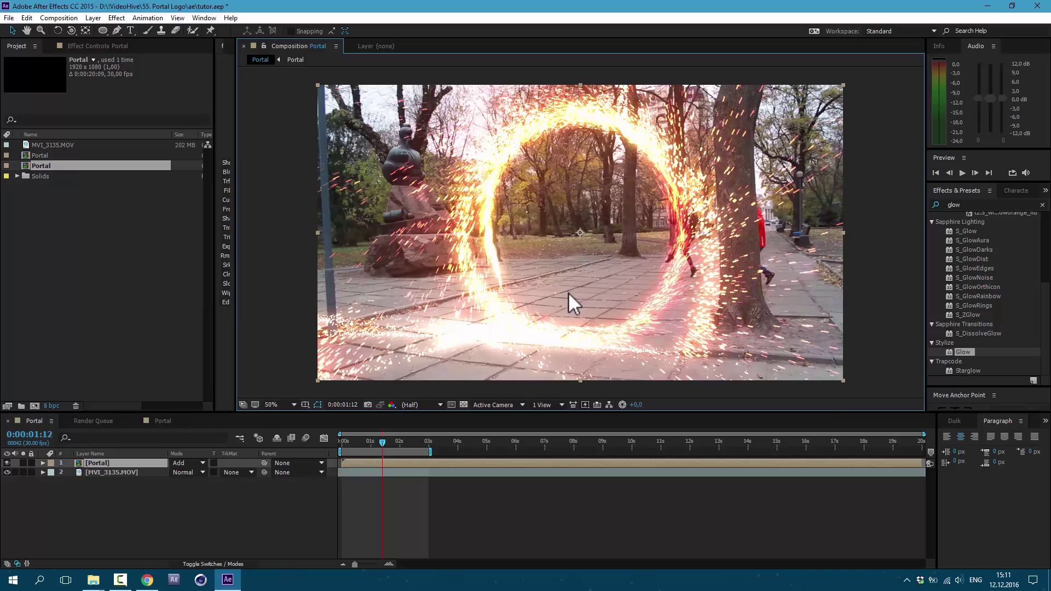
key(space)
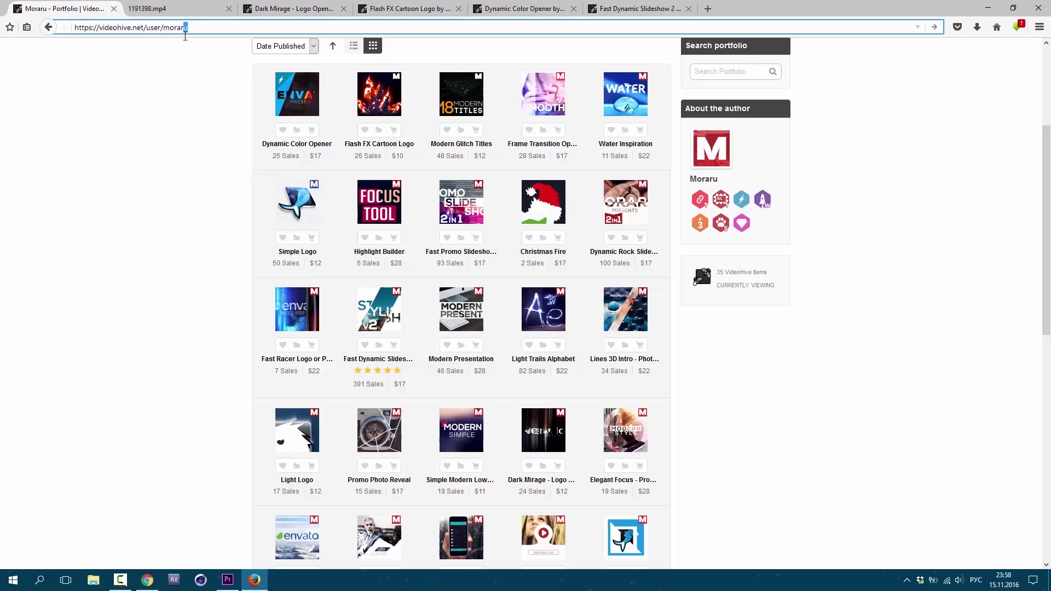
drag(185, 36, 133, 42)
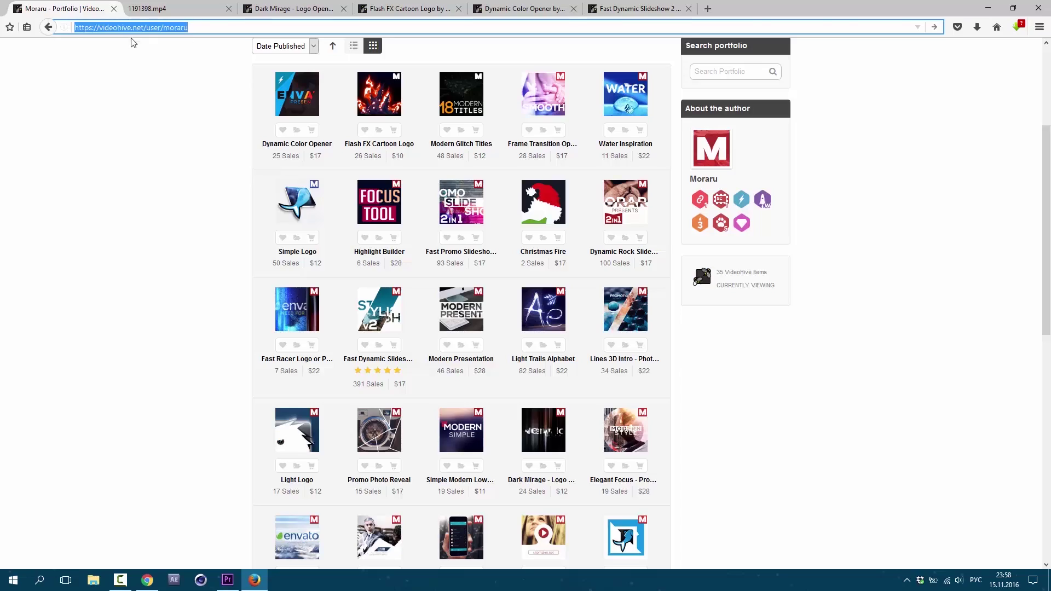
- Preview portfolio thumbnails, close the 1191398.mp4 and Dark Mirage tabs, and switch to Fast Dynamic Slideshow 2 in 1
click(178, 48)
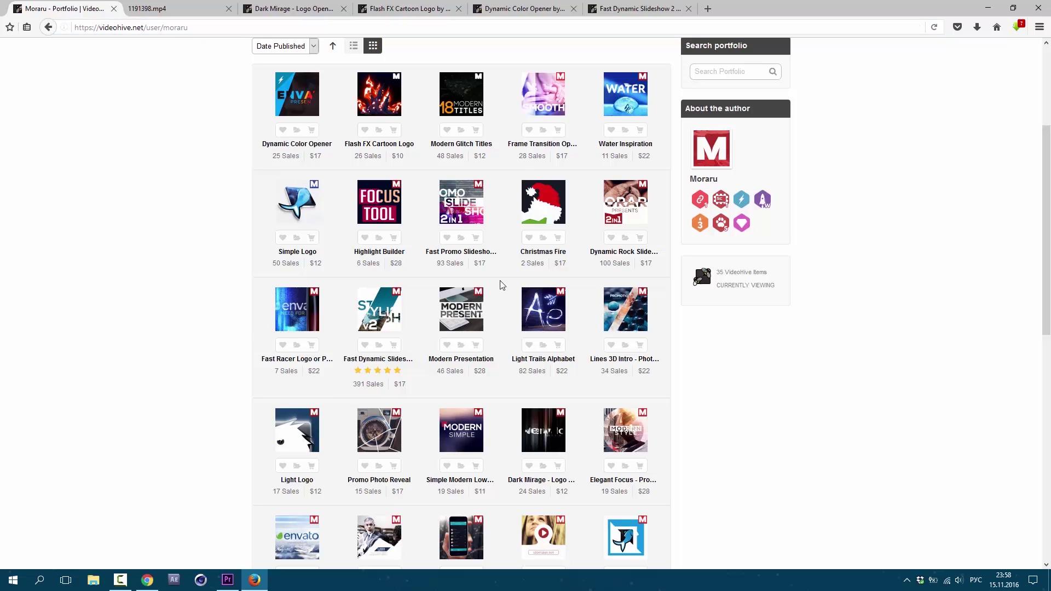
mouse_move(542, 308)
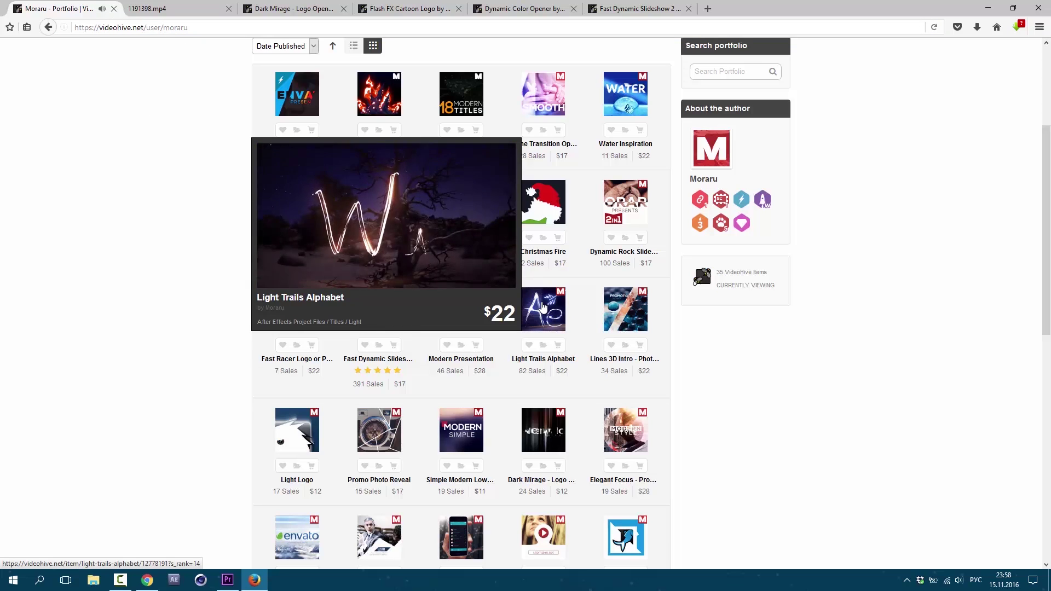
mouse_move(302, 309)
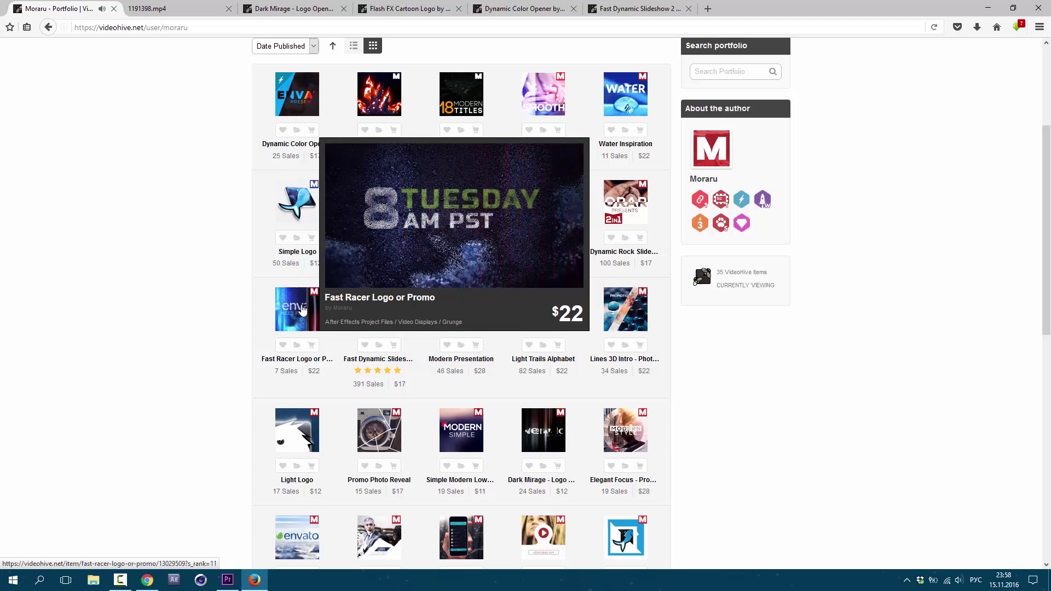
key(ctrl+Tab)
key(ctrl+w)
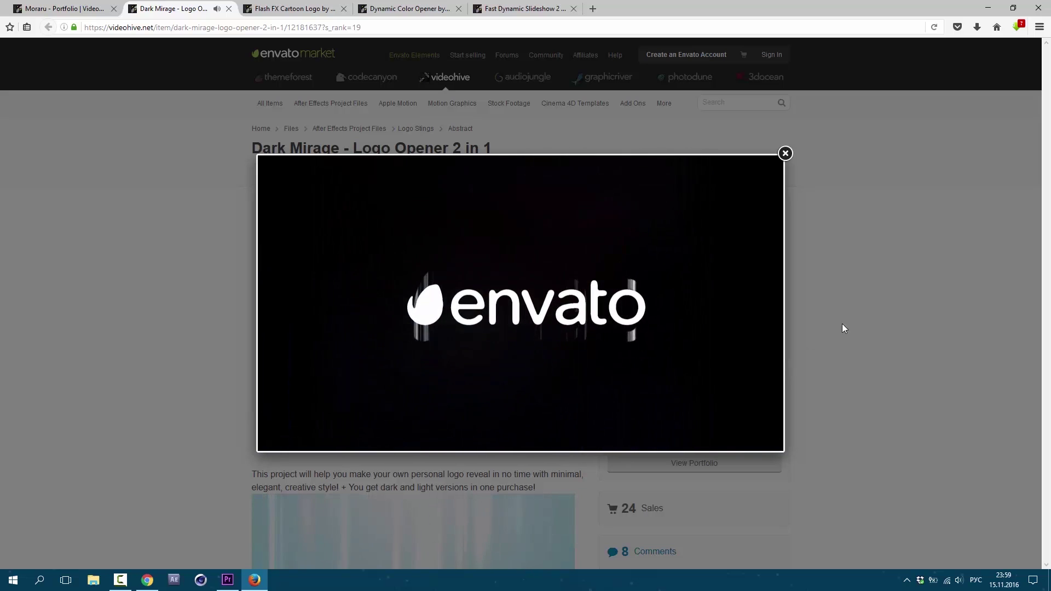
key(ctrl+w)
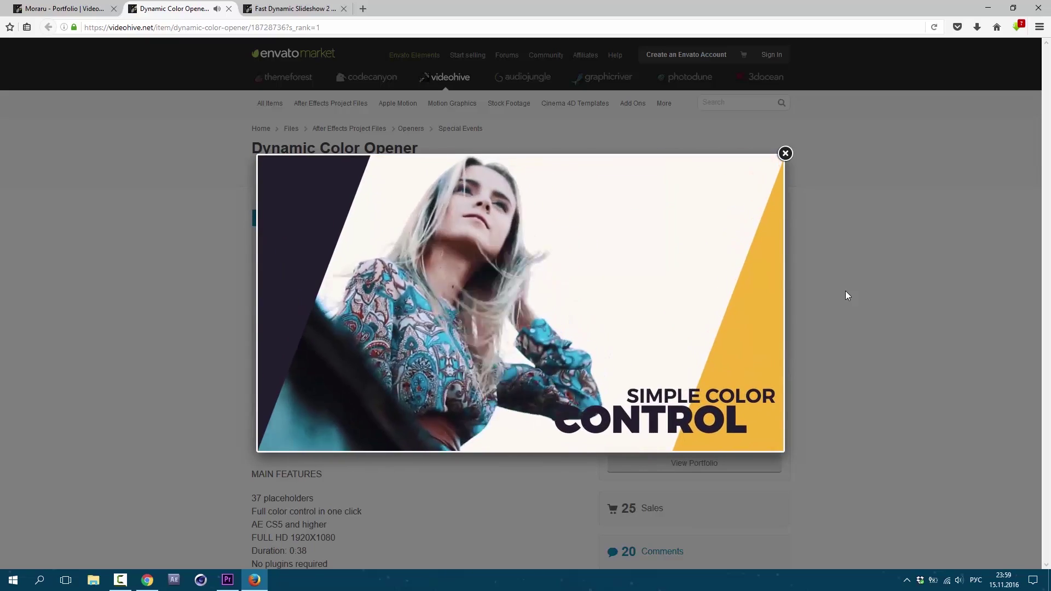
key(ctrl+Tab)
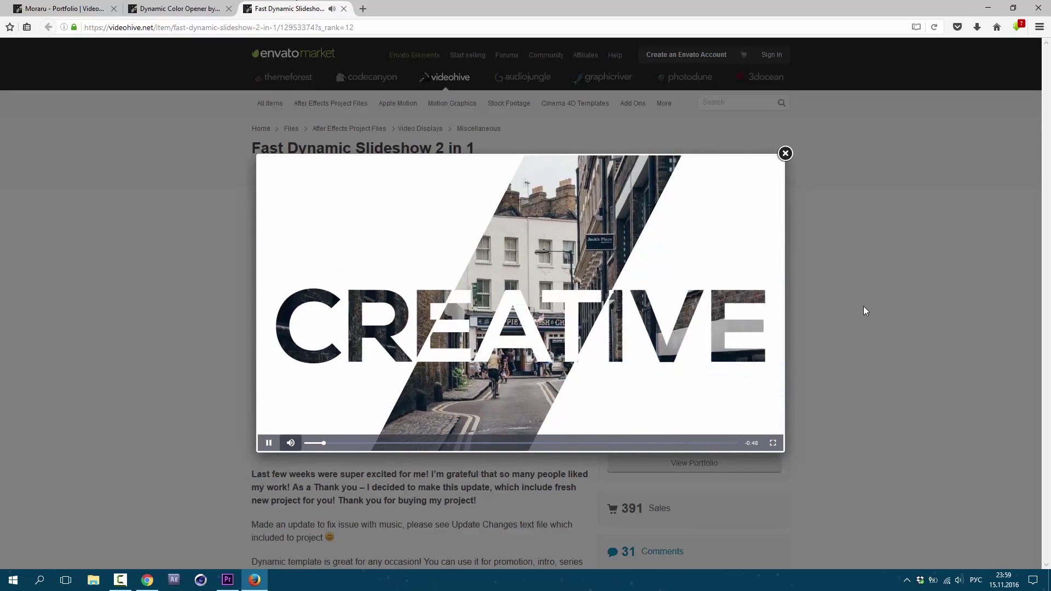